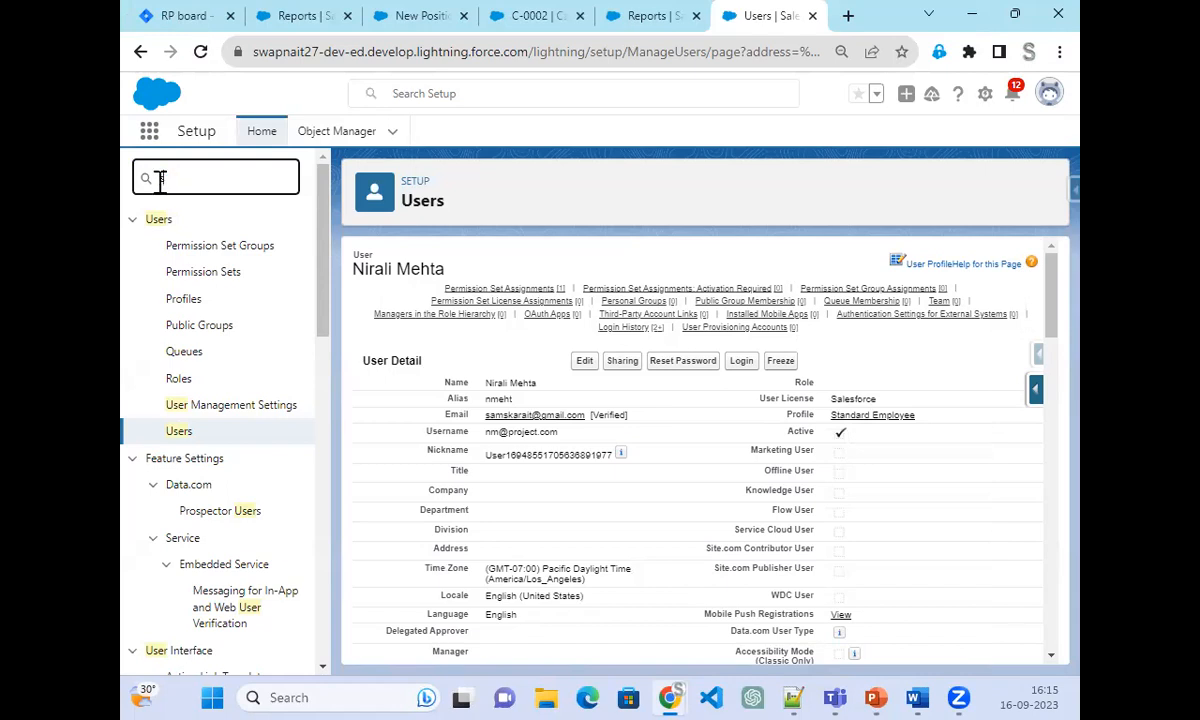
- Search Setup for sharing, open Sharing Settings and start editing the organization-wide defaults
type("haring")
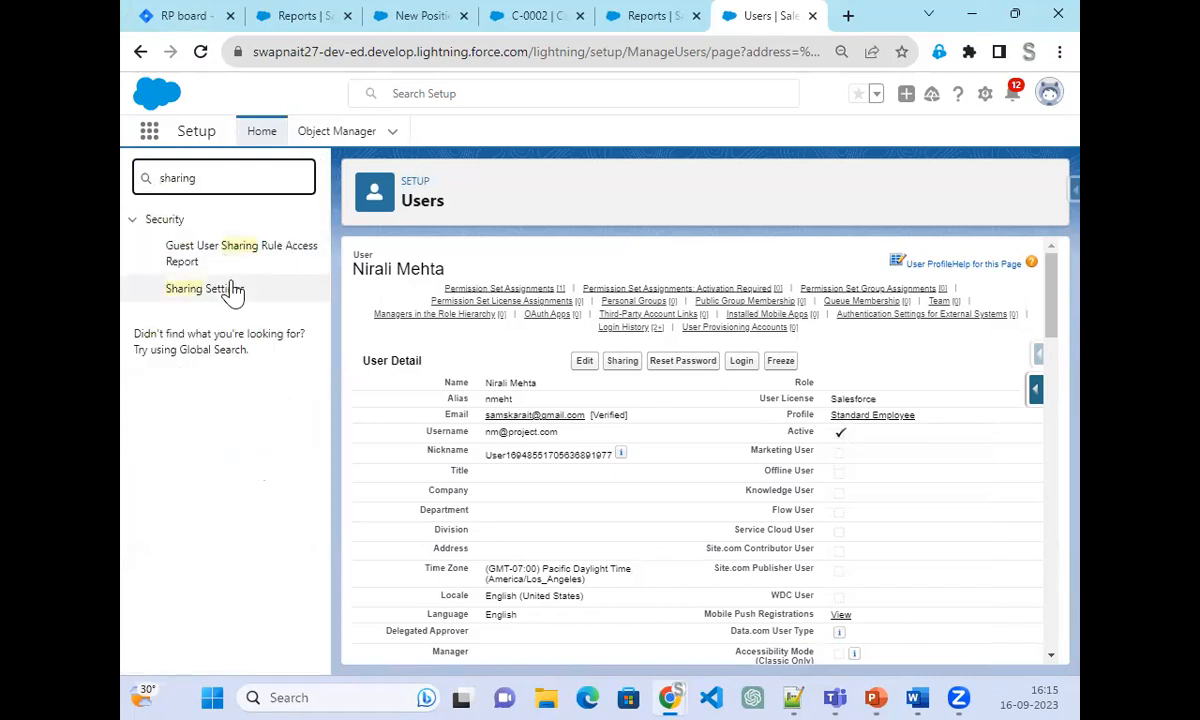
left_click(230, 290)
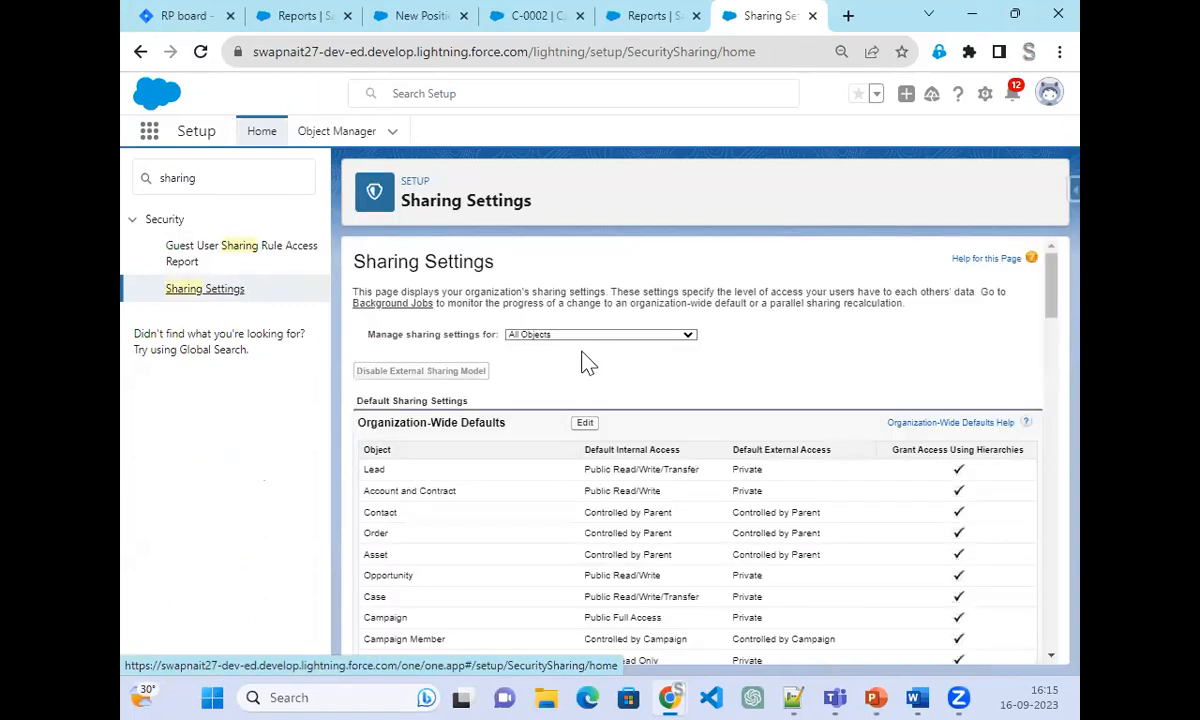
left_click(585, 425)
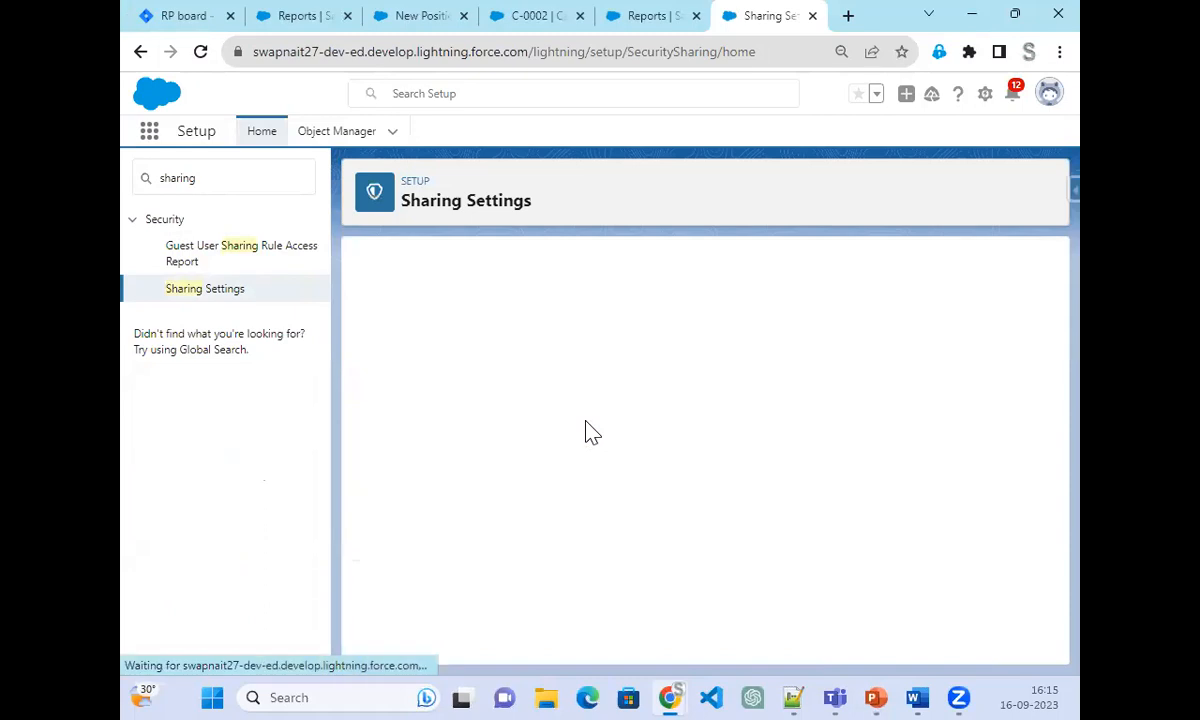
- Set the default internal access of the Candidate and Job Application objects to Private
scroll(990, 610, "down", 2)
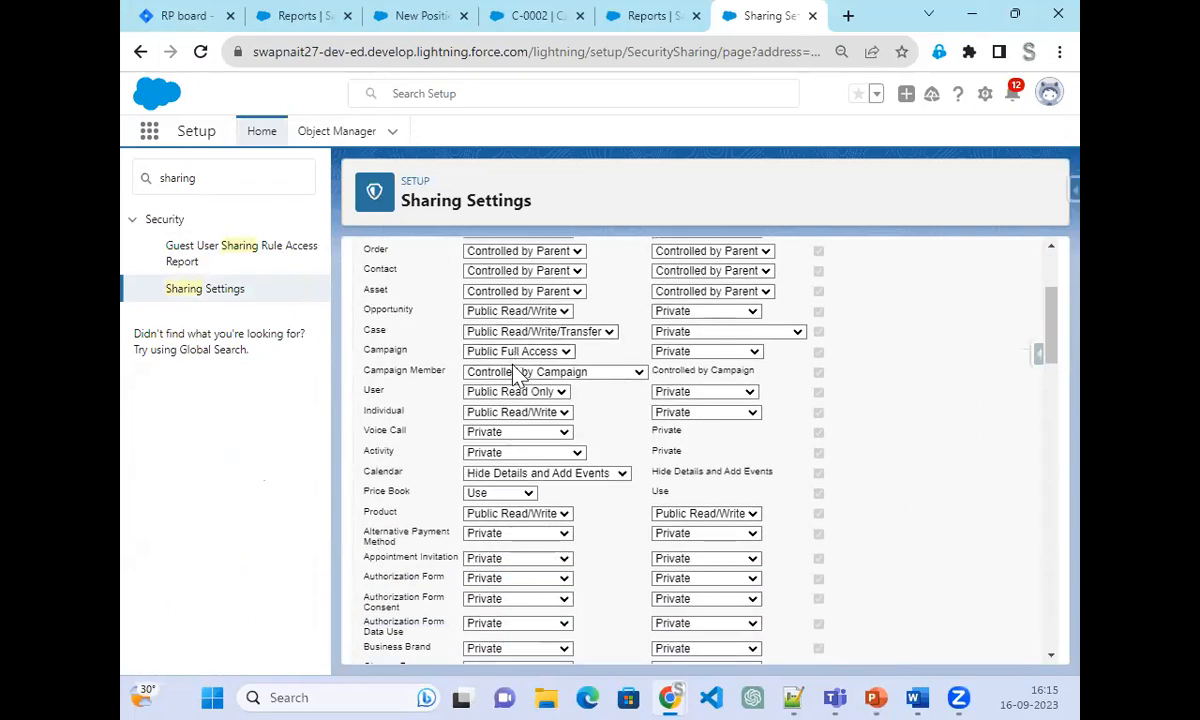
scroll(555, 612, "down", 3)
scroll(555, 612, "down", 8)
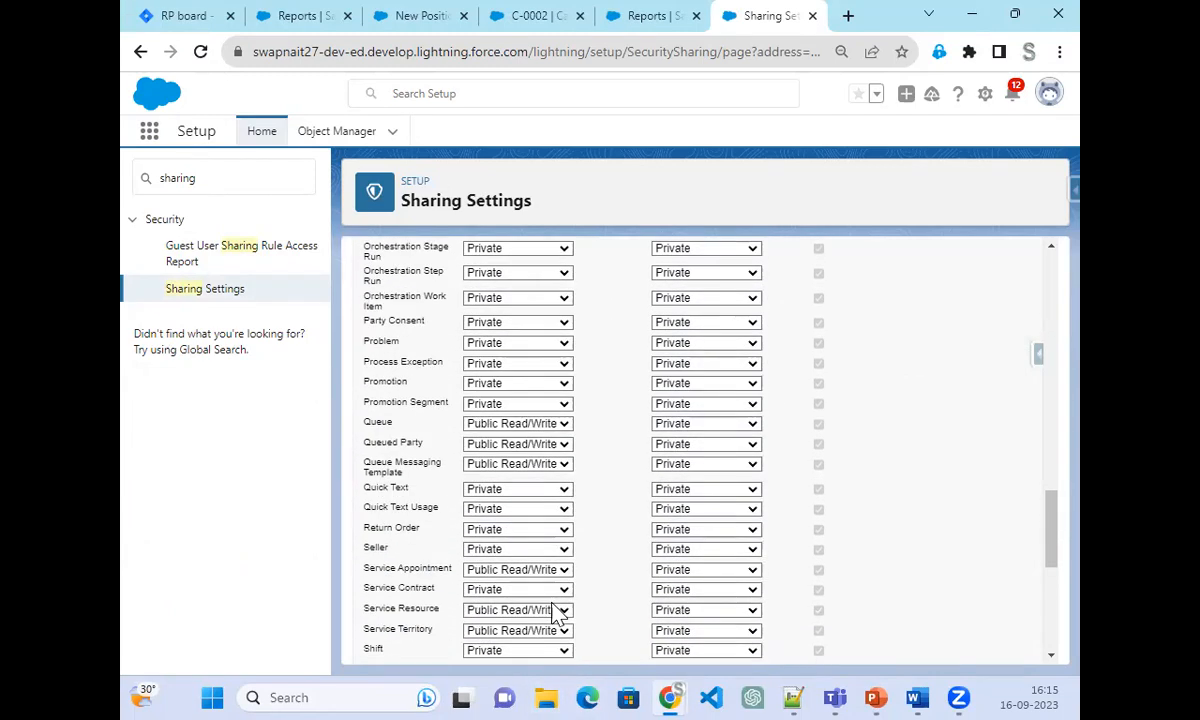
scroll(555, 612, "down", 4)
scroll(555, 612, "up", 1)
left_click(525, 600)
left_click(528, 614)
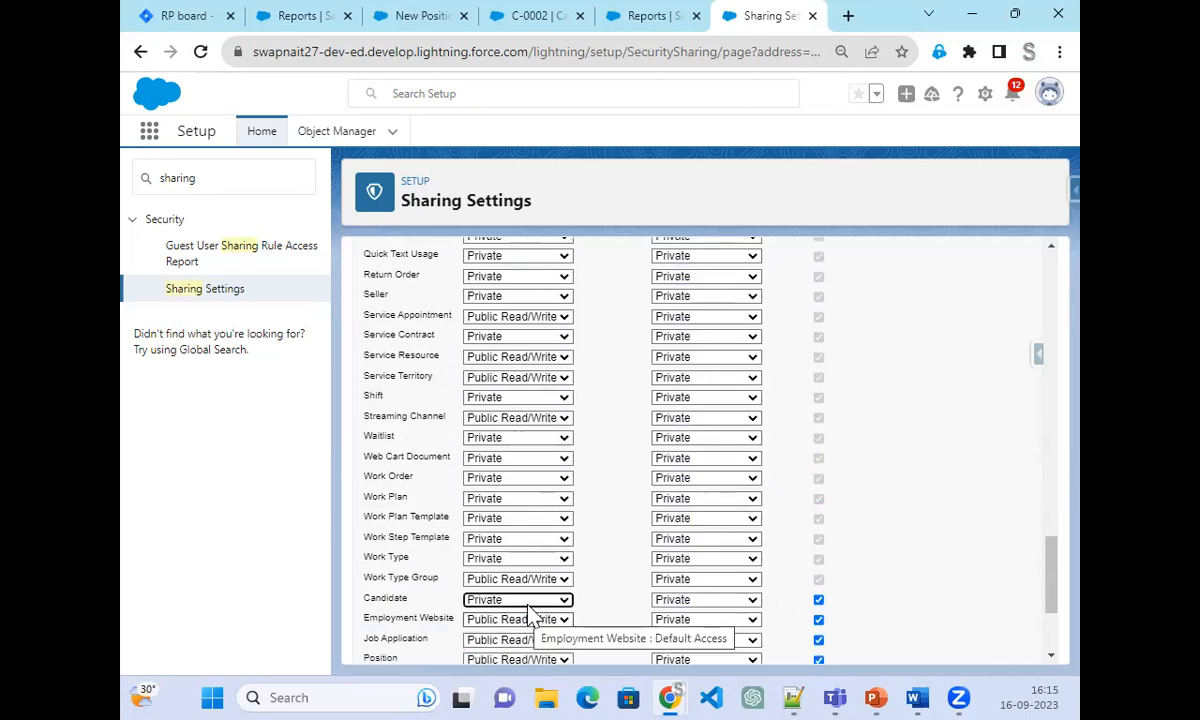
scroll(527, 620, "down", 2)
left_click(518, 452)
left_click(505, 465)
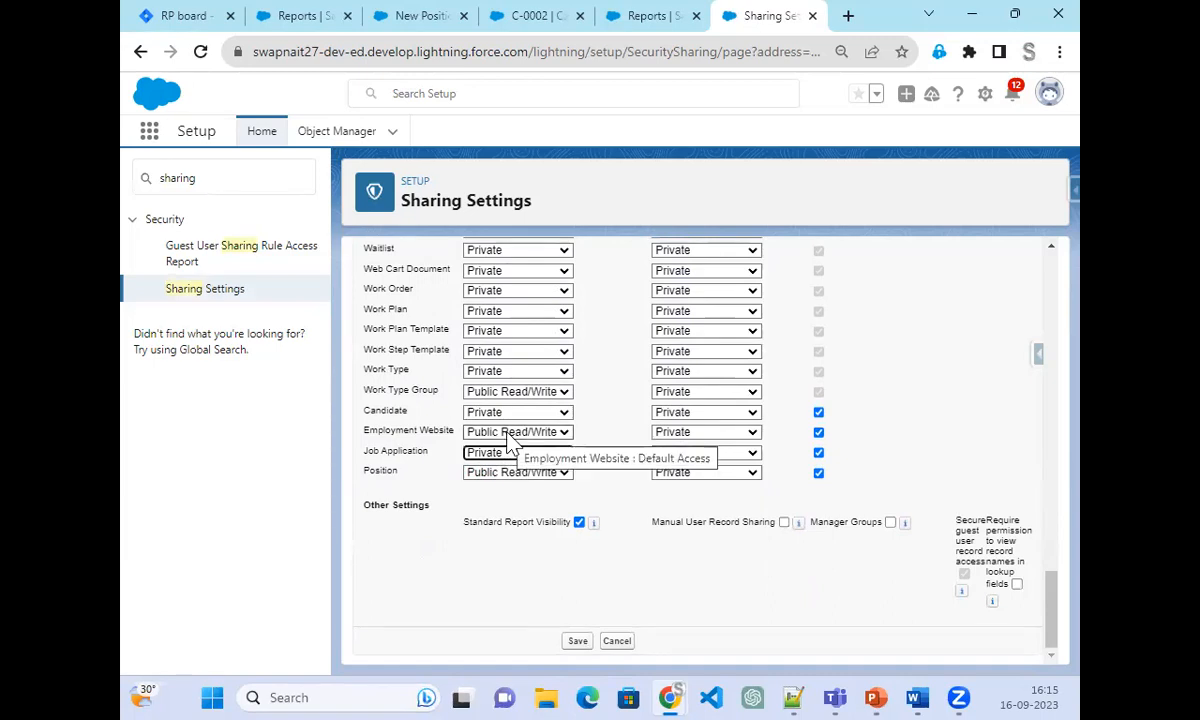
- Set the default internal access of Employment Website and Position to Public Read Only and save the sharing defaults
left_click(550, 433)
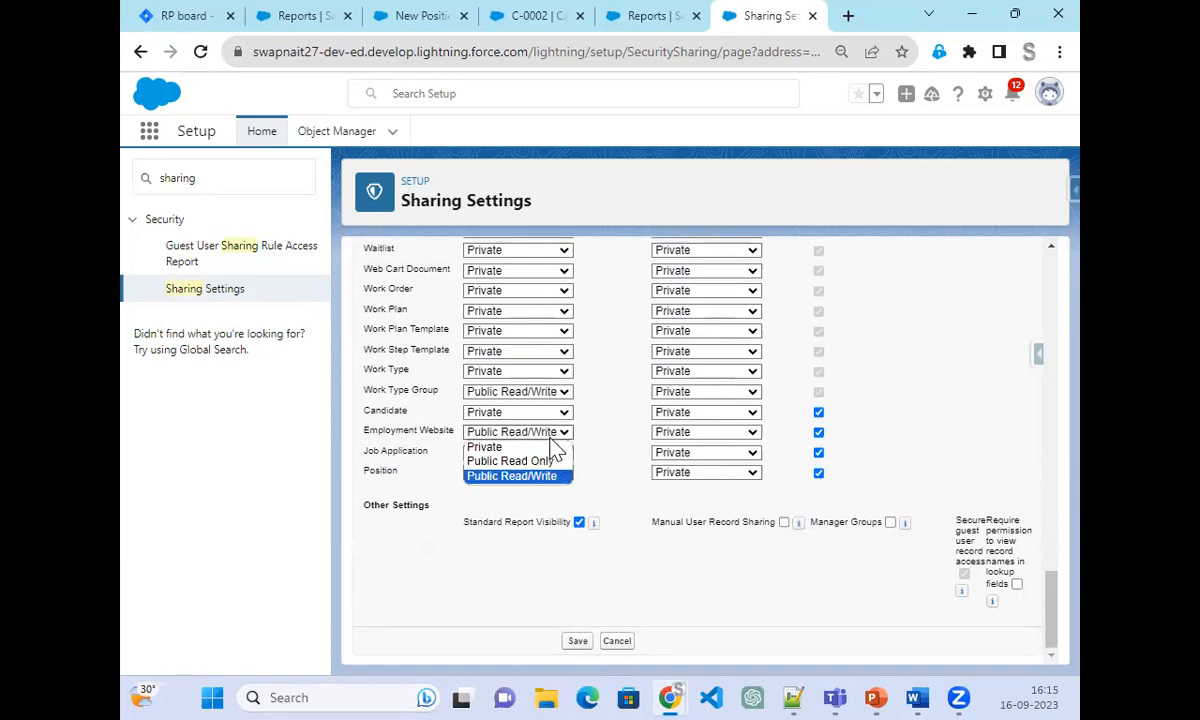
left_click(538, 461)
left_click(535, 473)
left_click(539, 504)
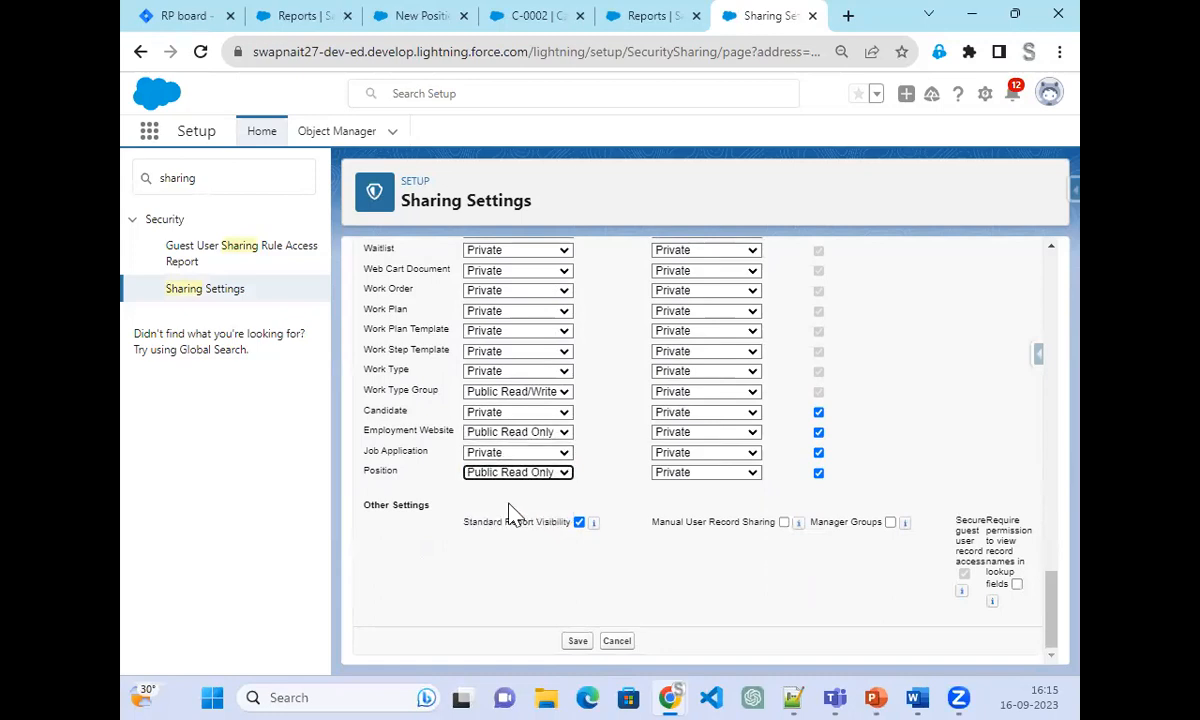
left_click(577, 641)
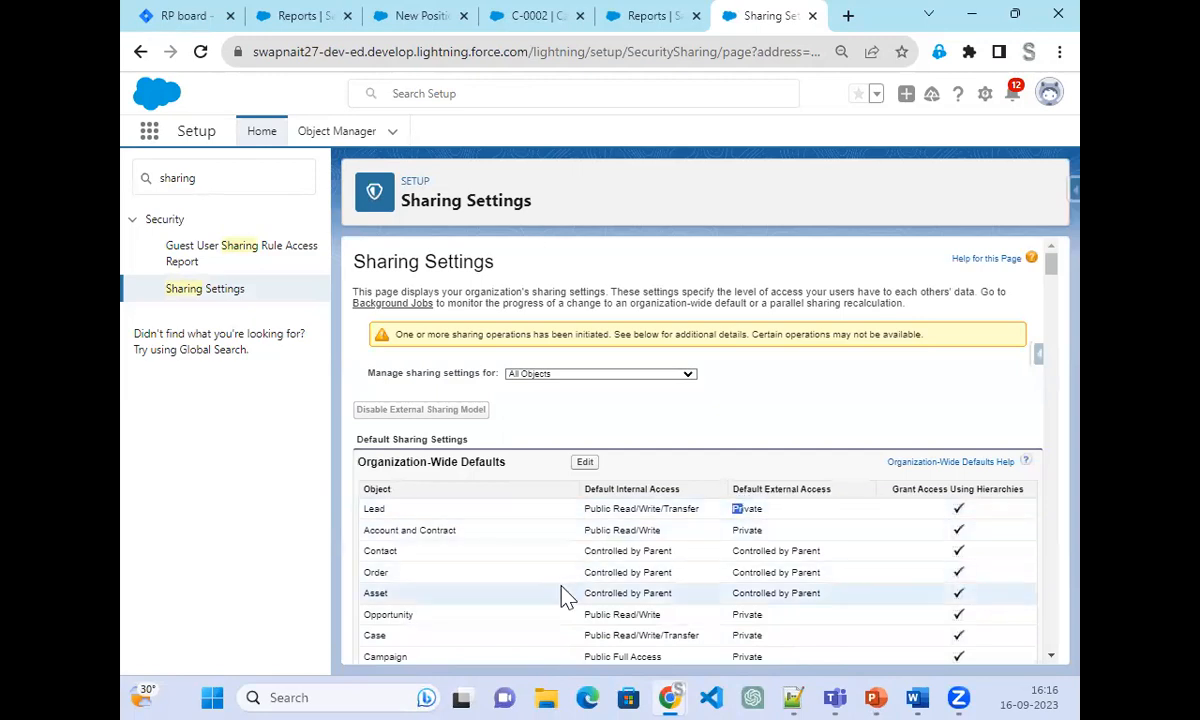
- Check the custom objects in the organization-wide defaults list and reload the Sharing Settings page
scroll(562, 597, "down", 3)
scroll(562, 597, "down", 18)
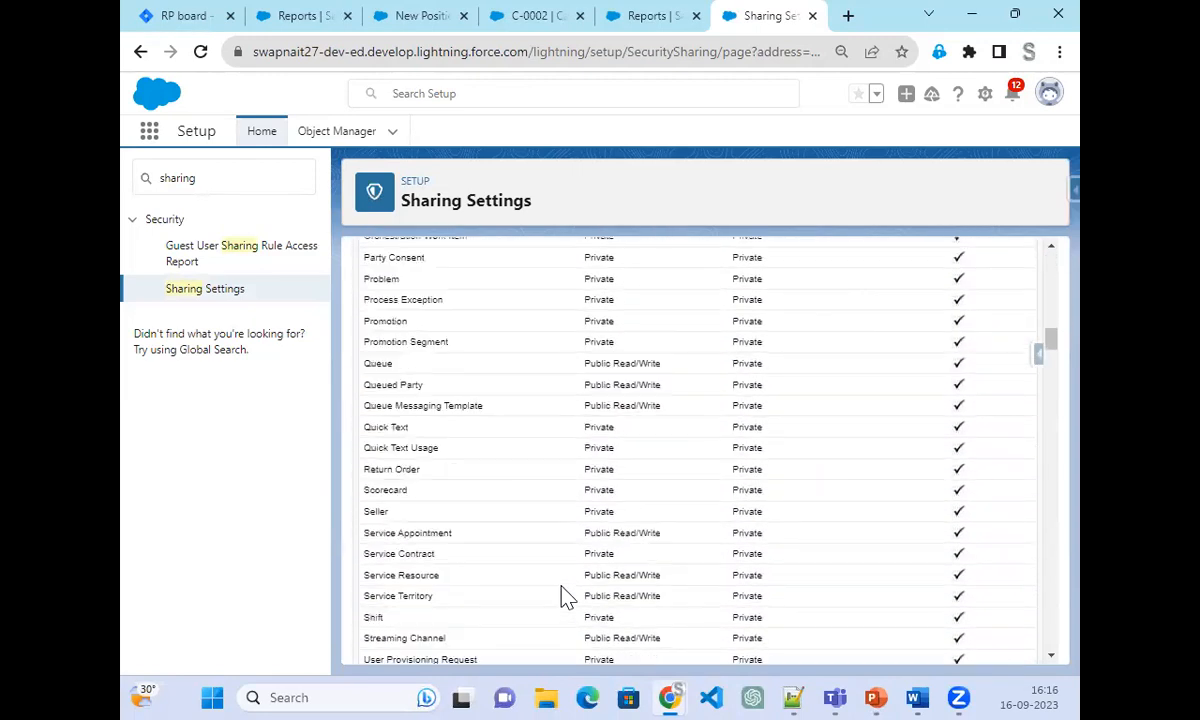
scroll(562, 595, "down", 3)
scroll(565, 585, "up", 3)
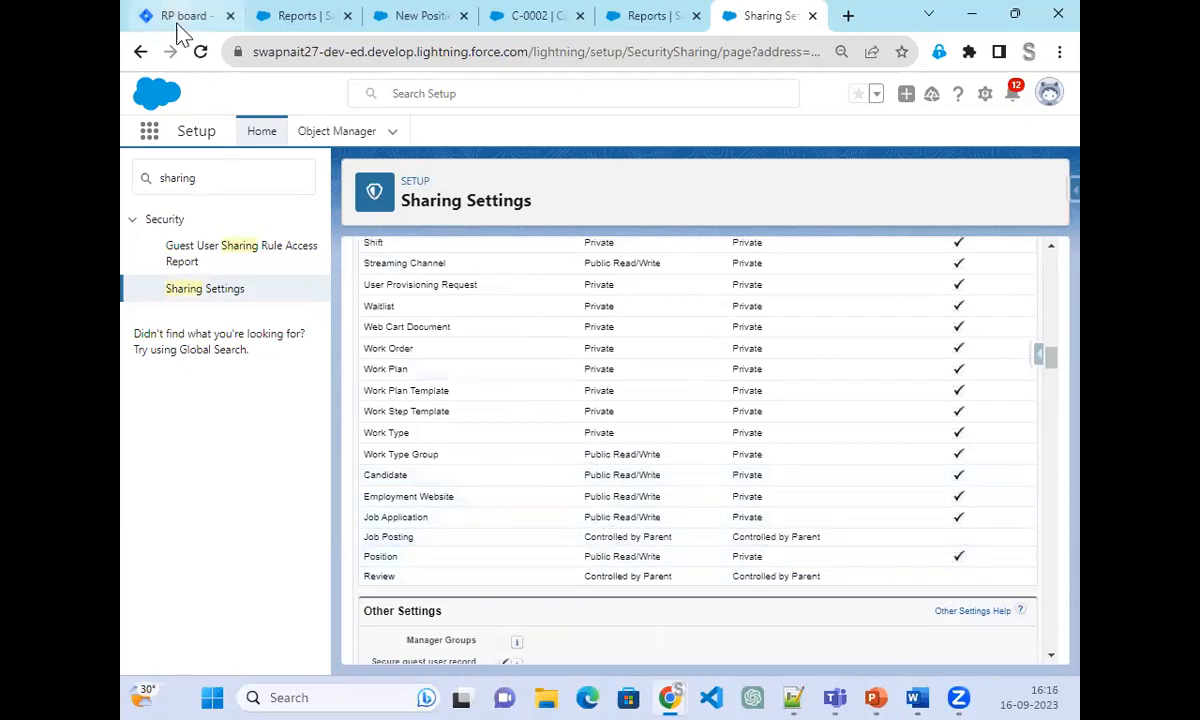
left_click(199, 54)
scroll(589, 578, "up", 15)
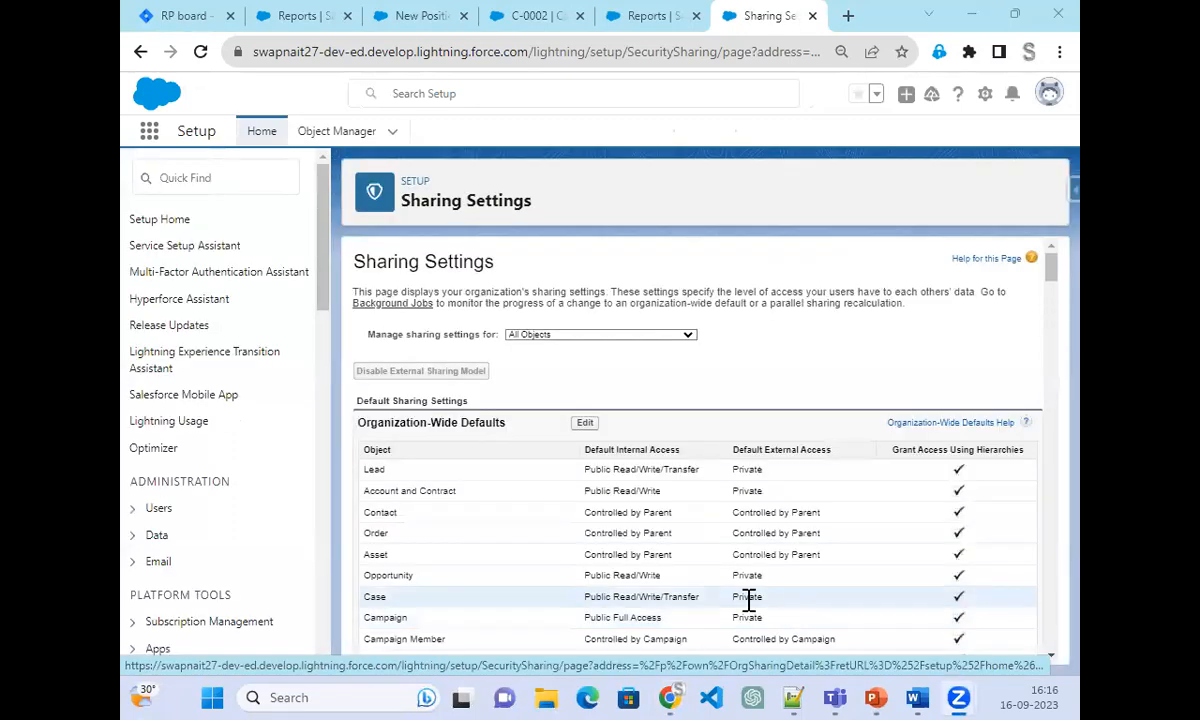
- Review the default internal access of the Candidate, Employment Website, Job Application, Job Posting, Position and Review objects
scroll(518, 601, "down", 20)
scroll(518, 601, "up", 6)
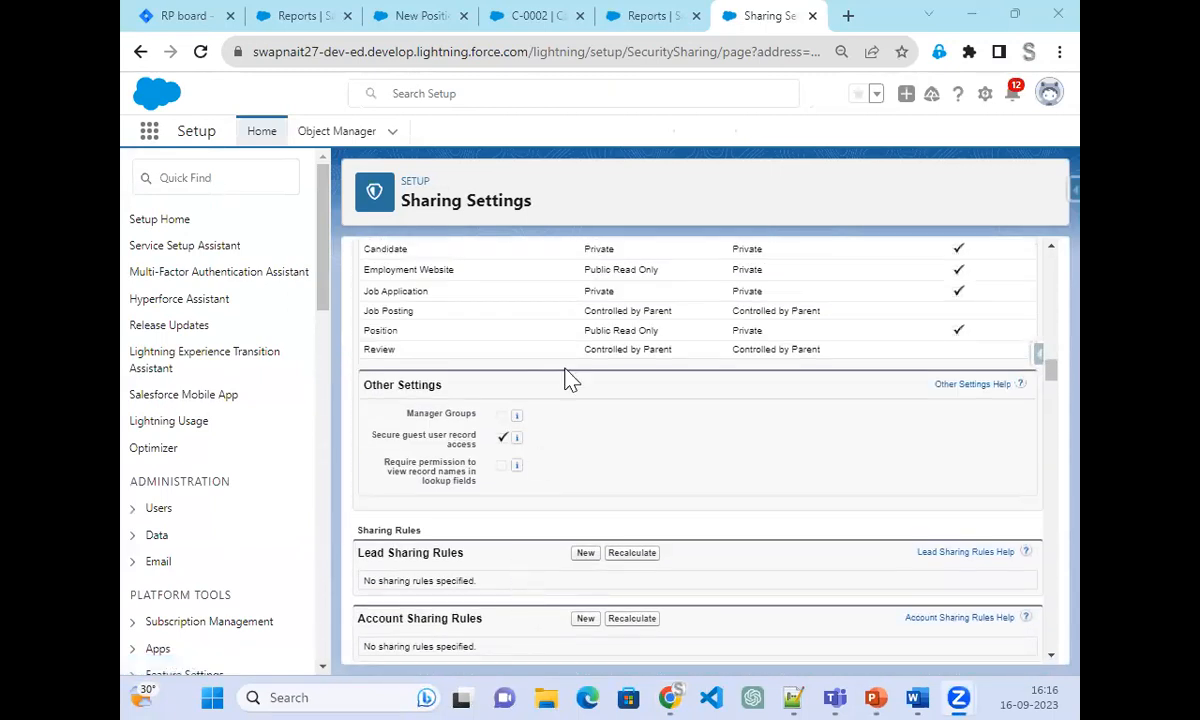
double_click(604, 248)
left_click(594, 297)
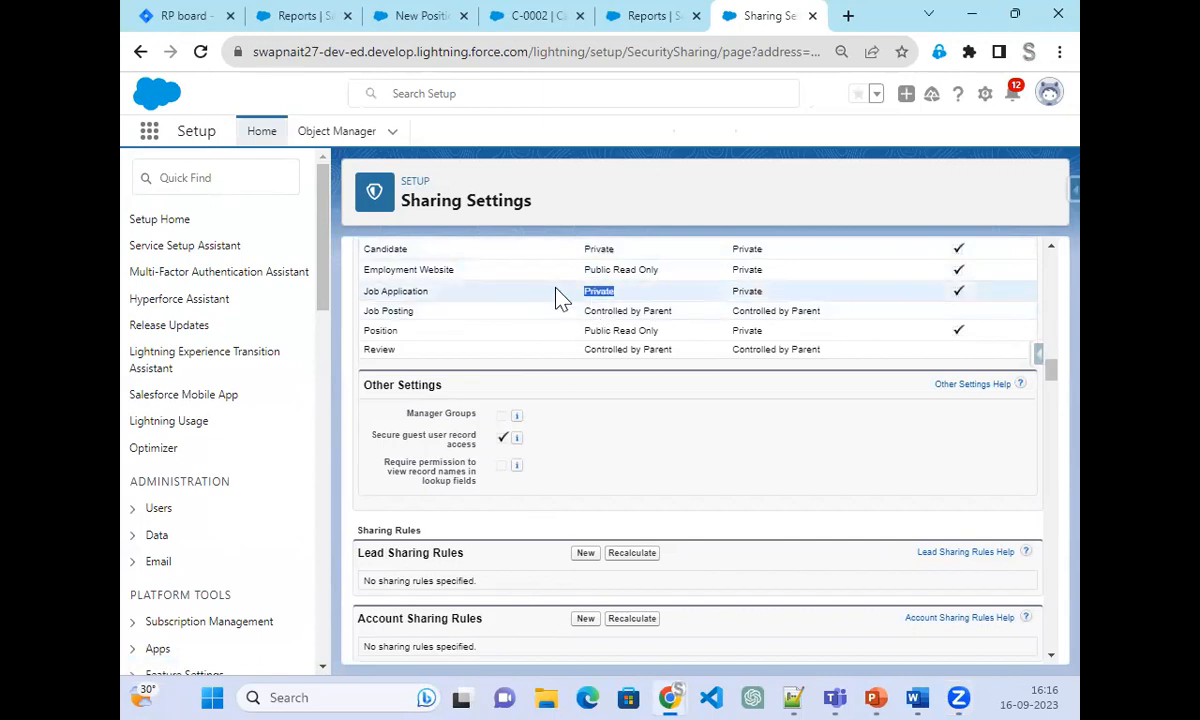
left_click_drag(585, 270, 650, 272)
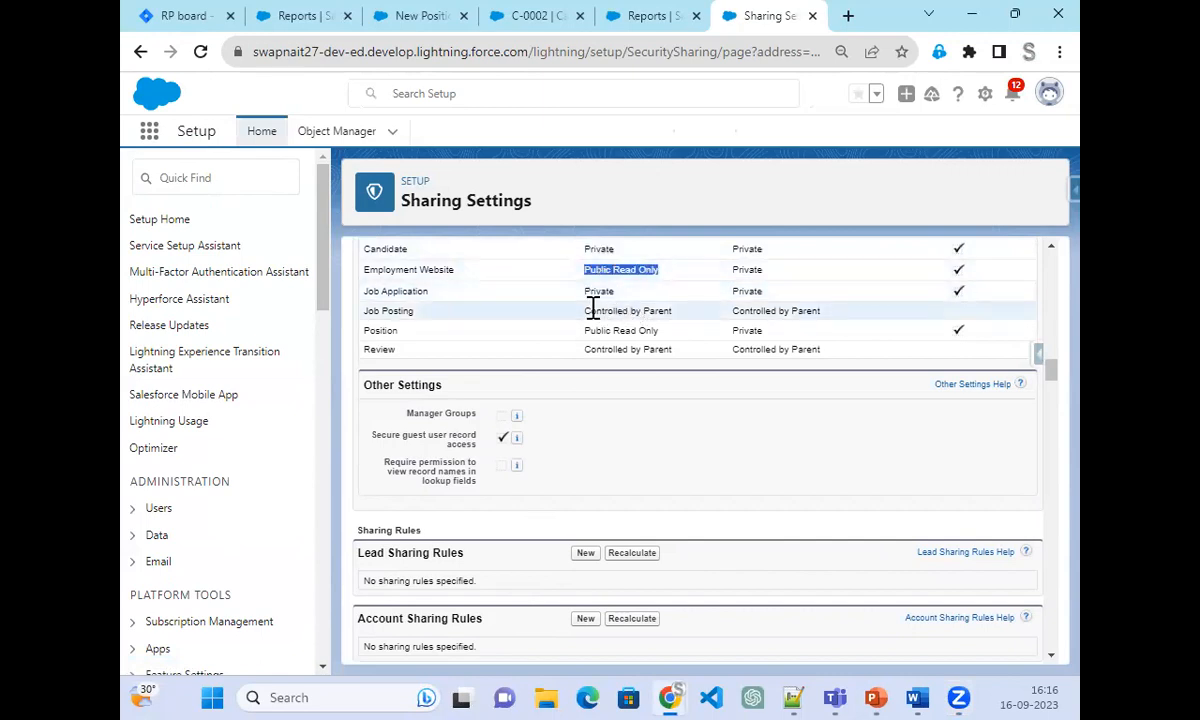
mouse_move(584, 330)
left_mouse_down()
mouse_move(660, 331)
mouse_move(586, 313)
left_mouse_up()
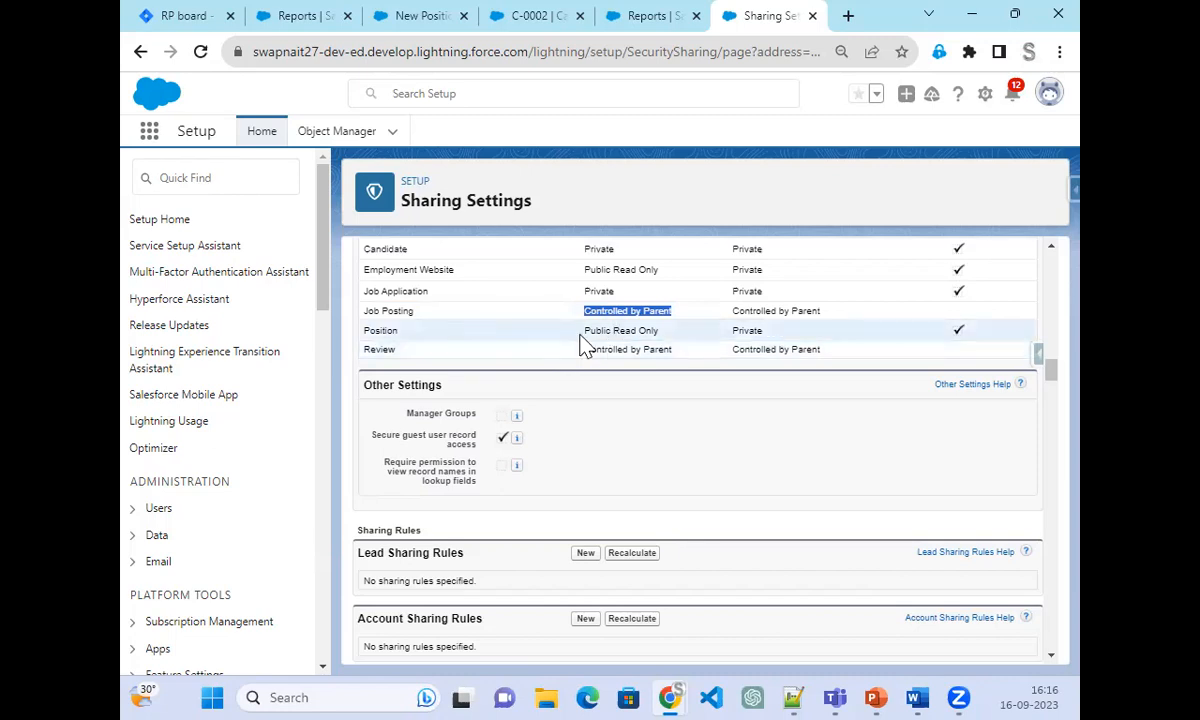
left_click_drag(585, 331, 696, 320)
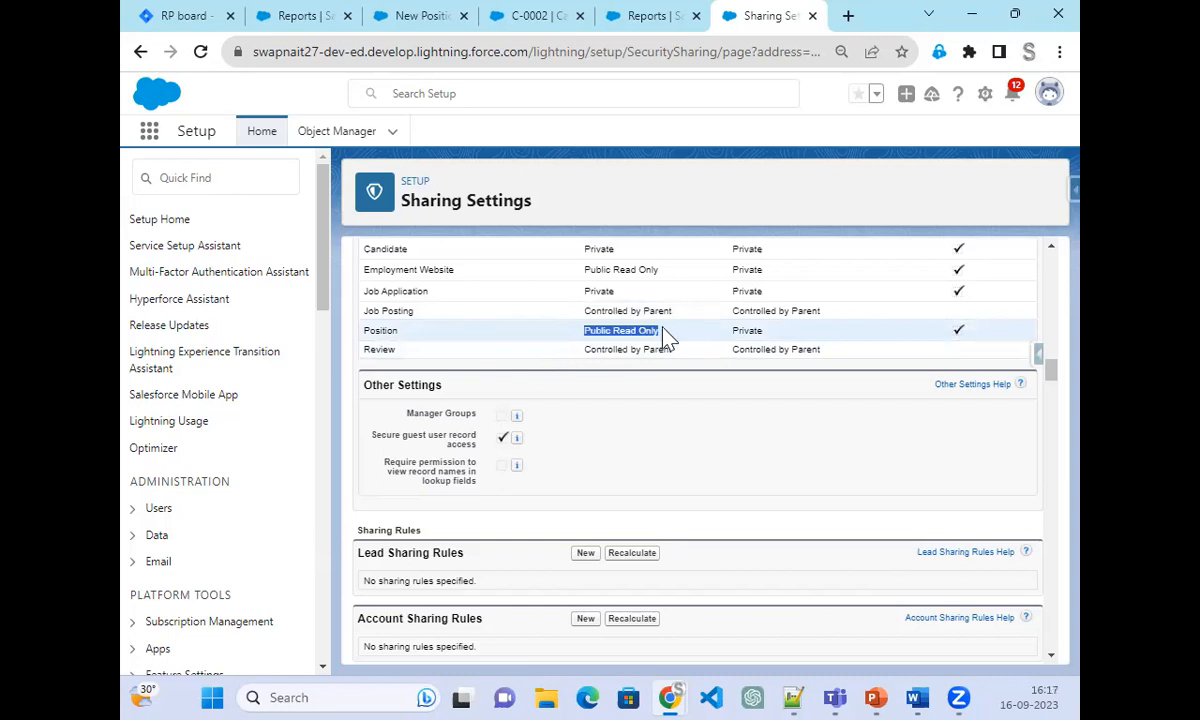
left_click_drag(584, 311, 677, 320)
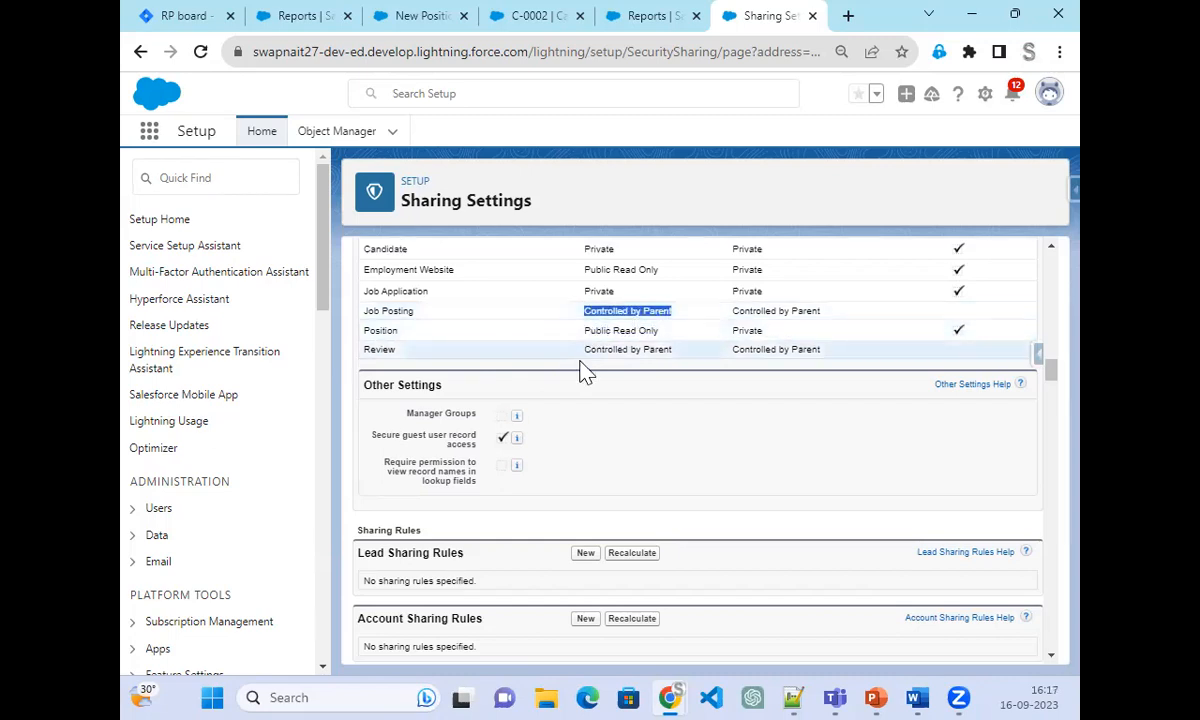
left_click_drag(585, 352, 686, 368)
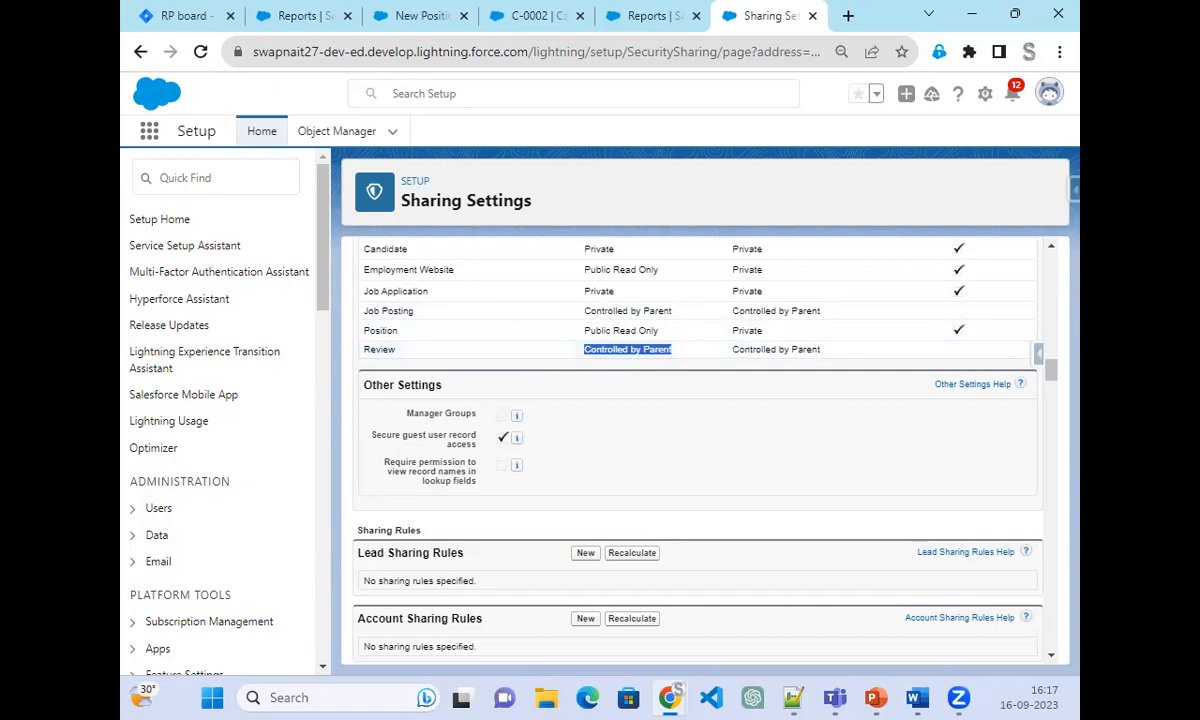
- Switch to the PowerPoint slide show to read the Step 57 requirements, and return to the Sharing Settings window in Chrome
key("alt+Tab")
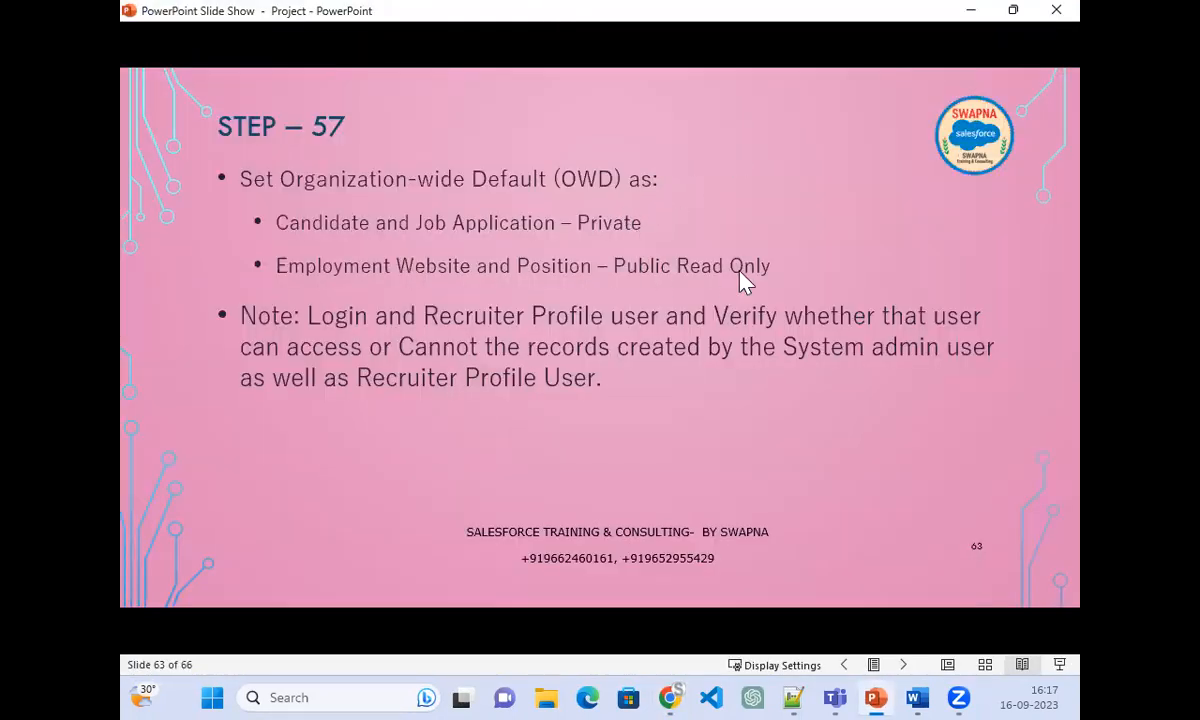
left_click(620, 455)
mouse_move(666, 690)
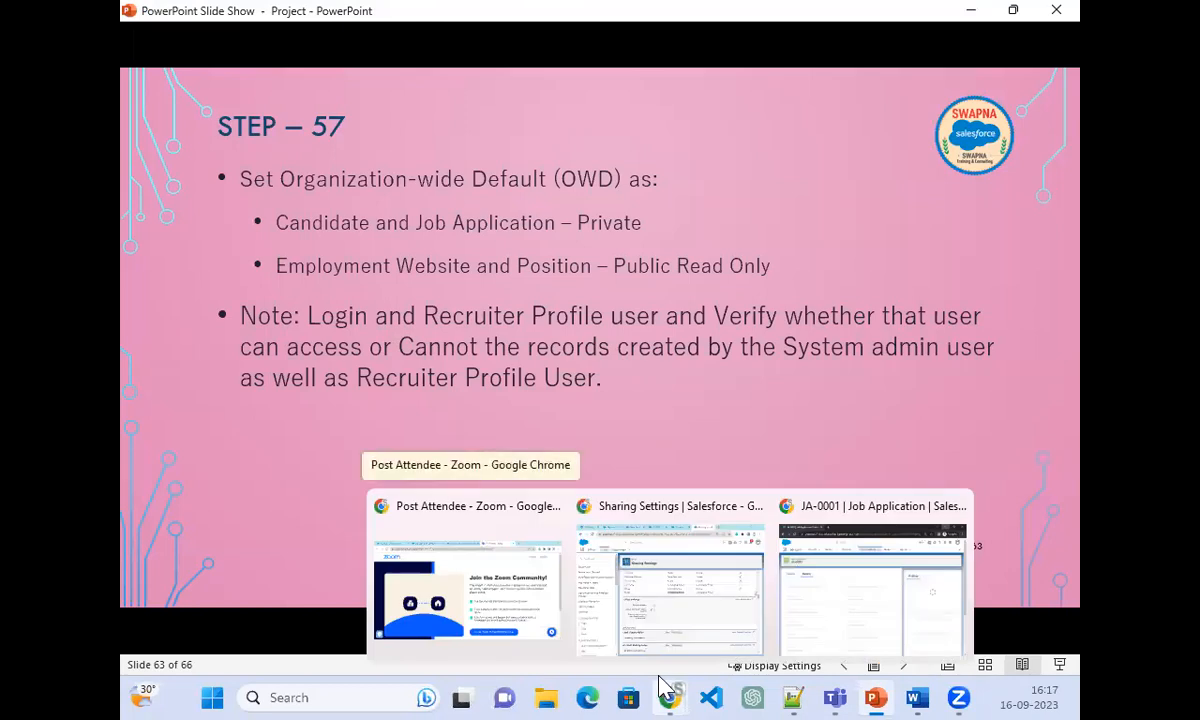
left_click(737, 635)
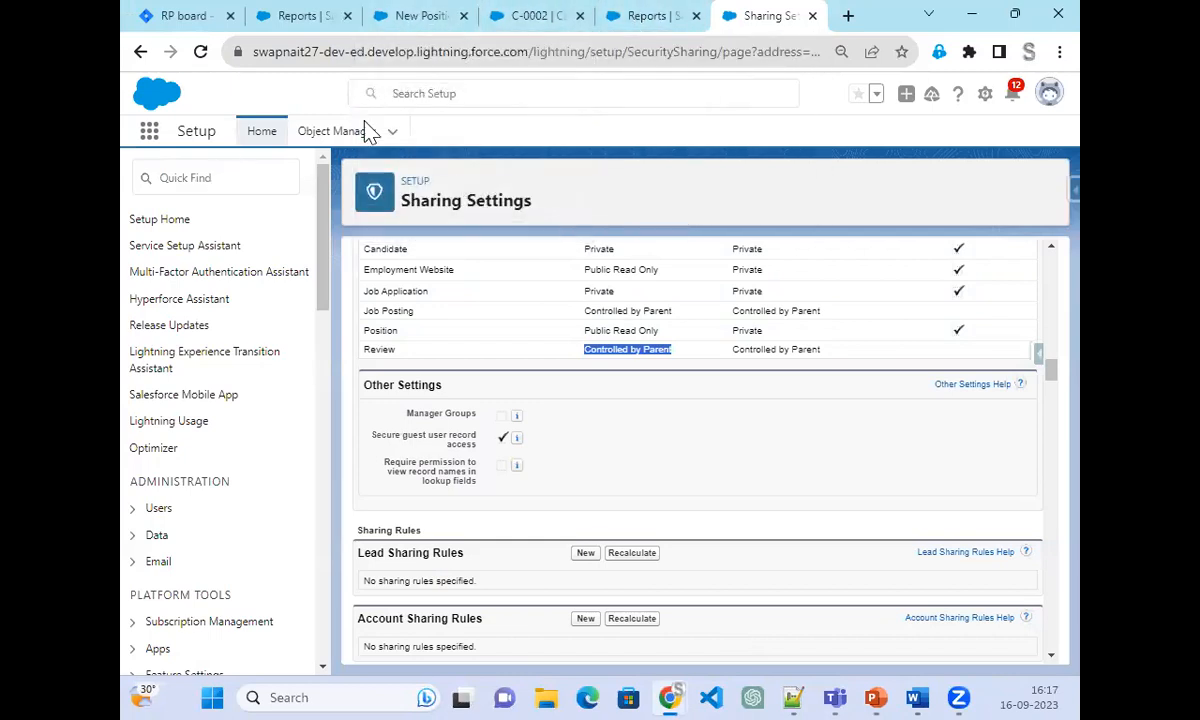
- Close the second Reports browser tab and the C-0002 candidate tab
left_click(635, 18)
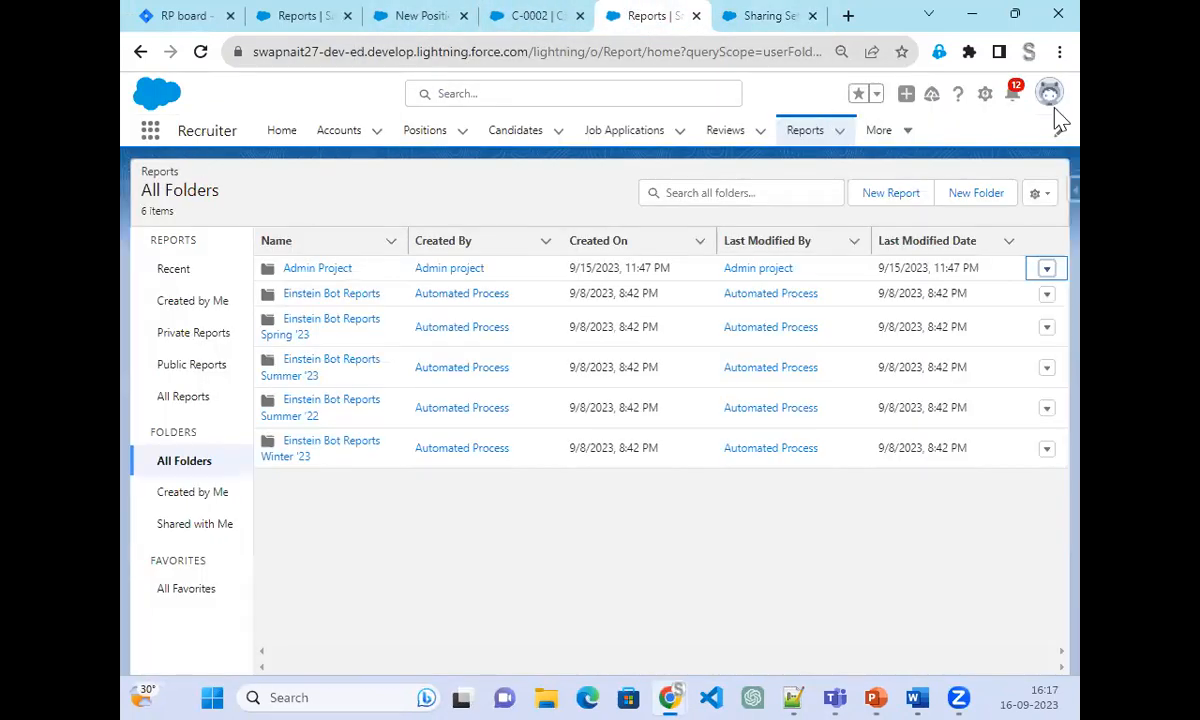
left_click(696, 16)
left_click(579, 16)
- From the New Positions report, open Setup in a new tab and open the Standard Employee user's record in Users
left_click(445, 20)
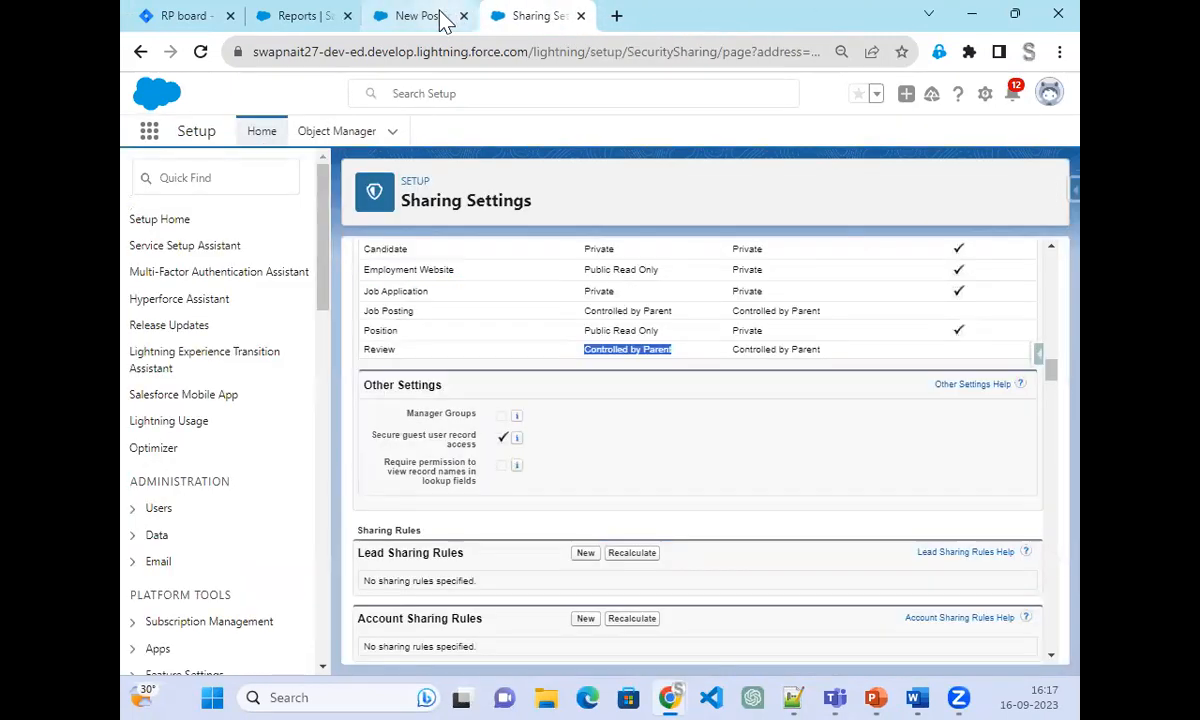
left_click(985, 95)
left_click(938, 144)
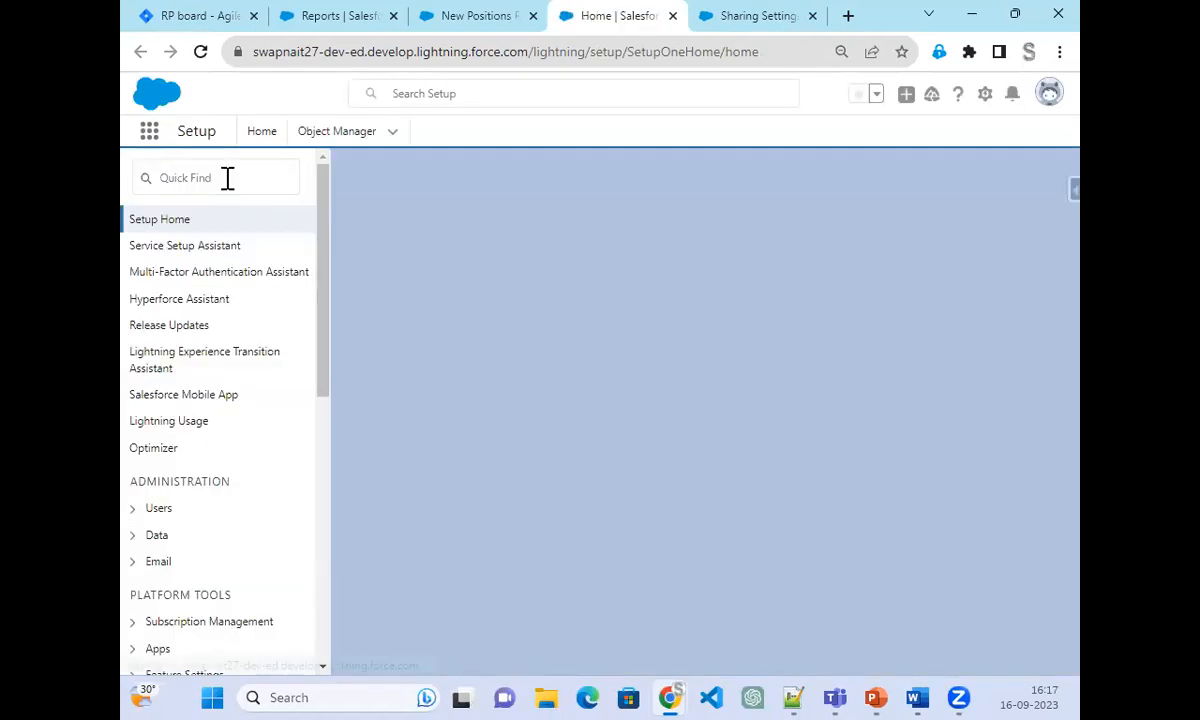
type("User")
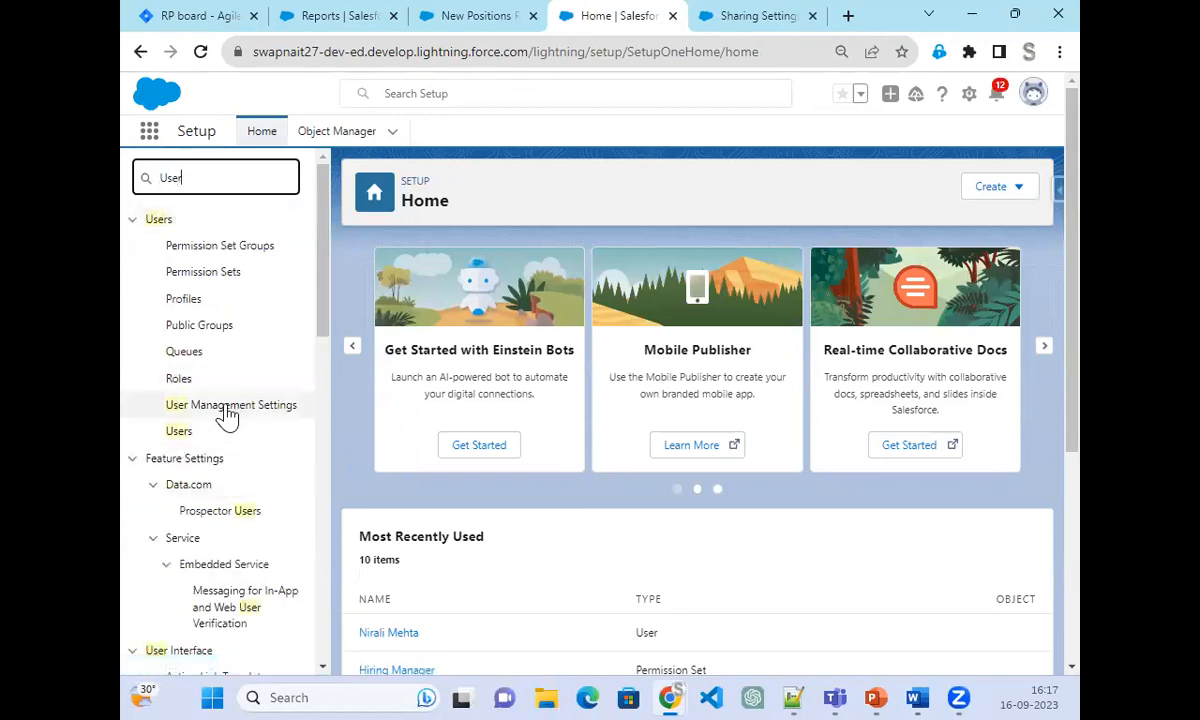
left_click(181, 434)
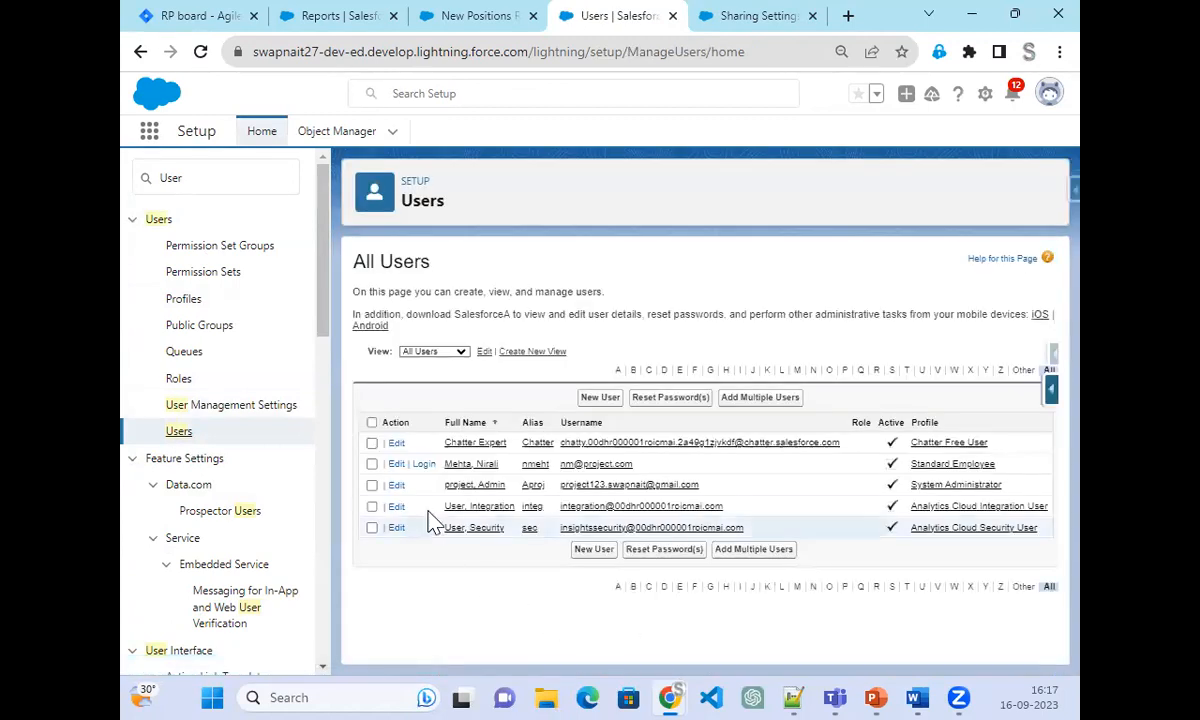
left_click(468, 465)
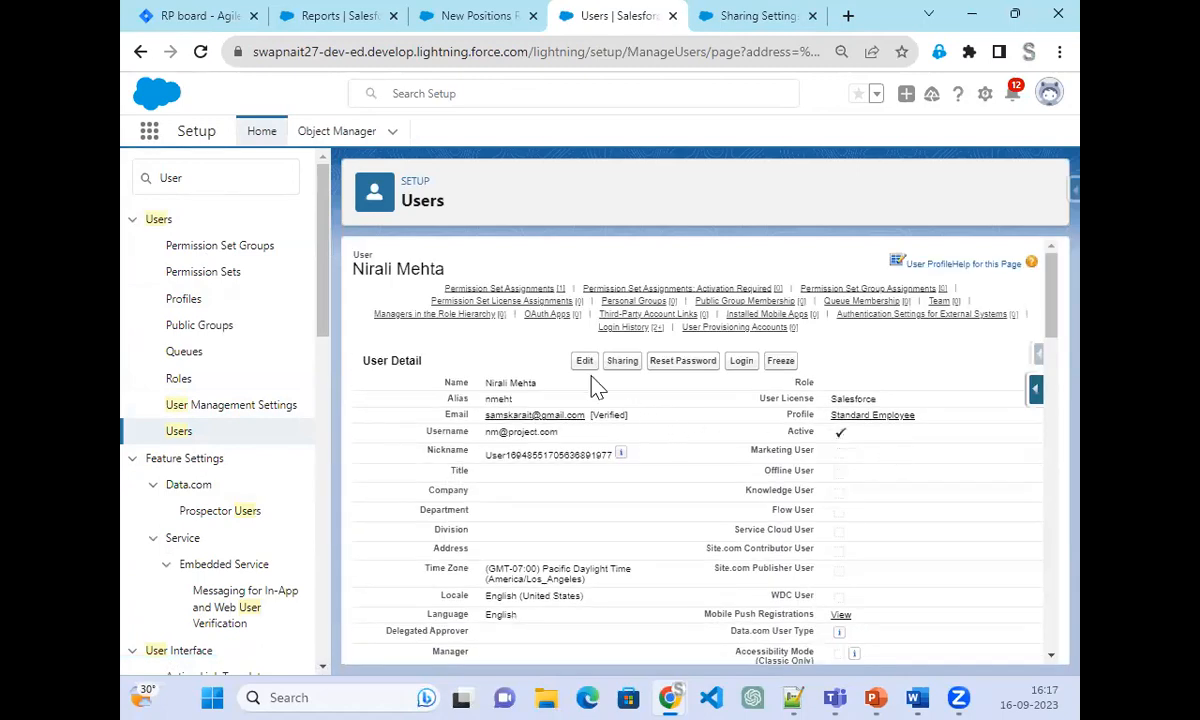
- Edit the user to set the profile to Recruiter and save the record
left_click(586, 366)
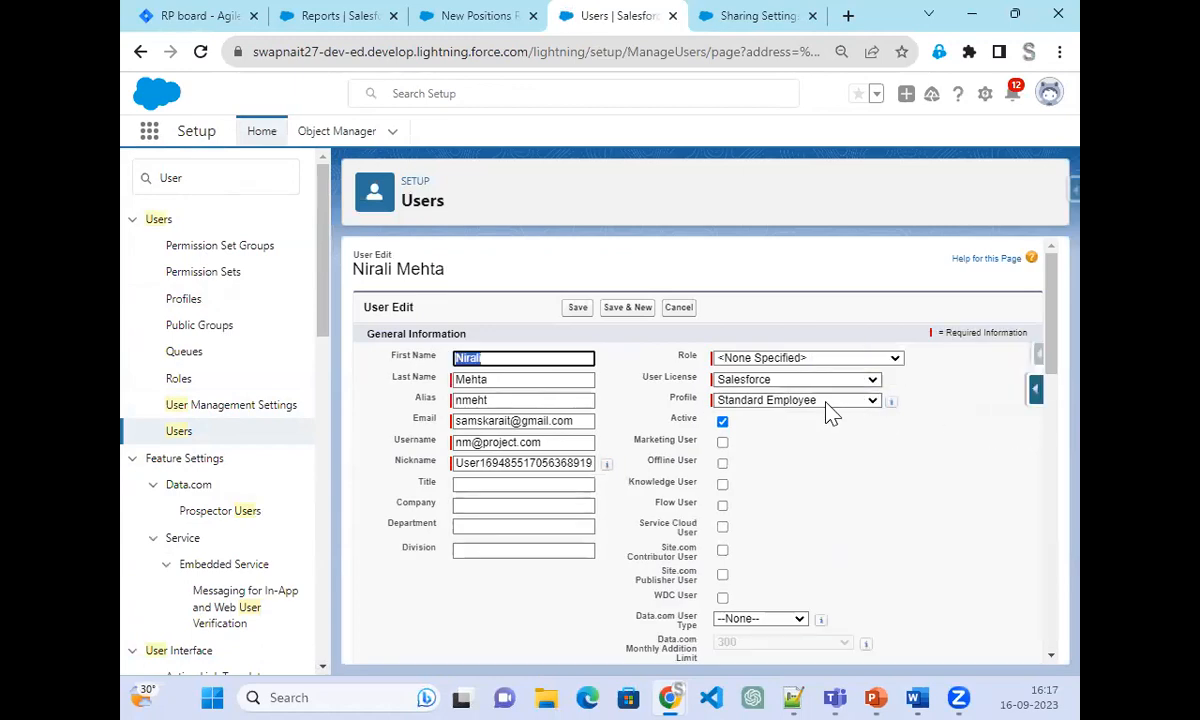
left_click(830, 402)
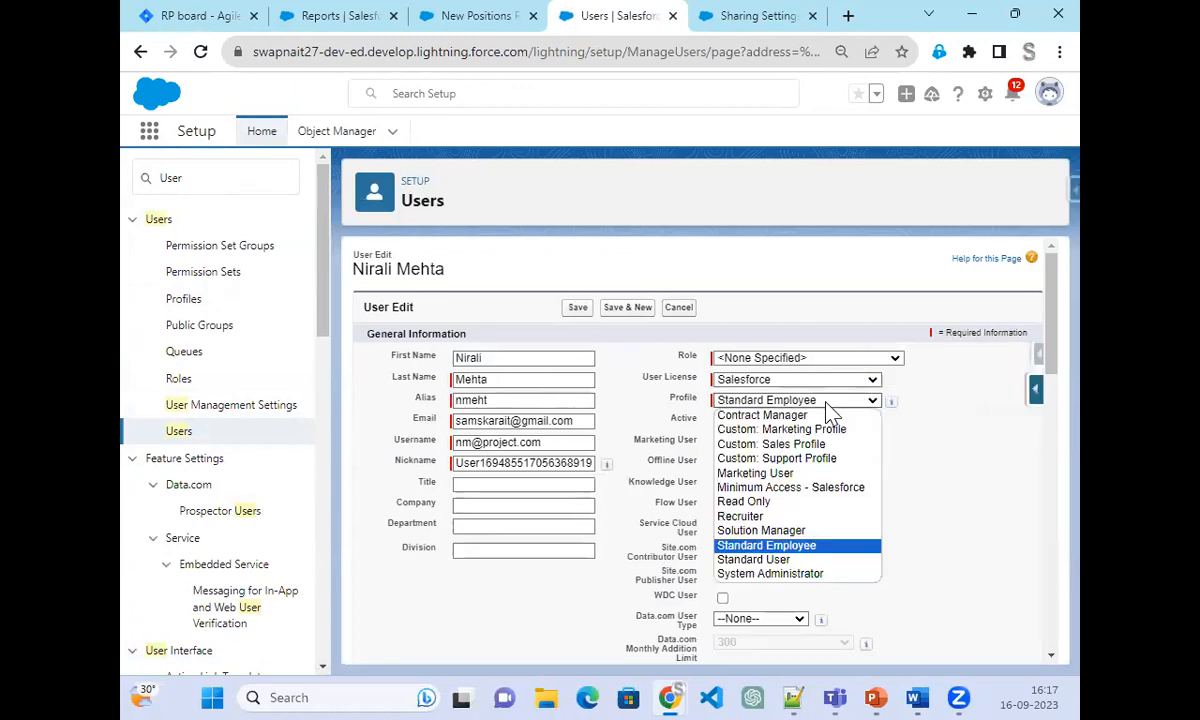
left_click(800, 520)
left_click(578, 309)
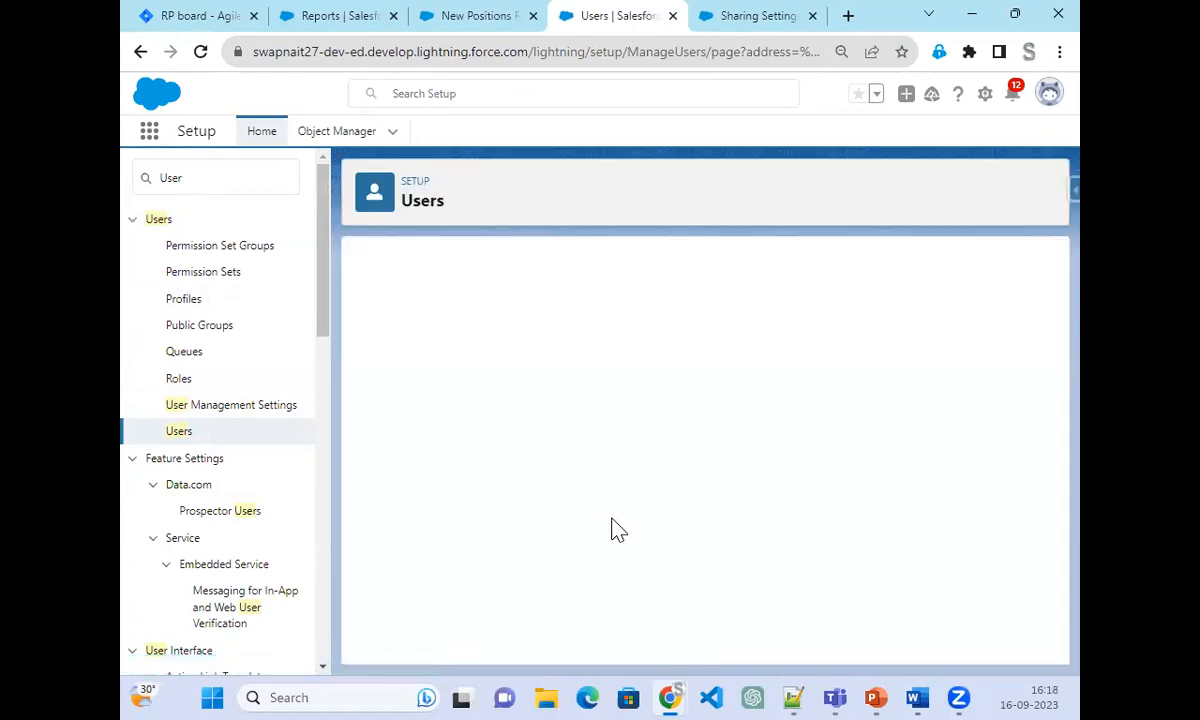
- Delete the Interviewer permission set assignment from the user and confirm the removal
left_click(533, 300)
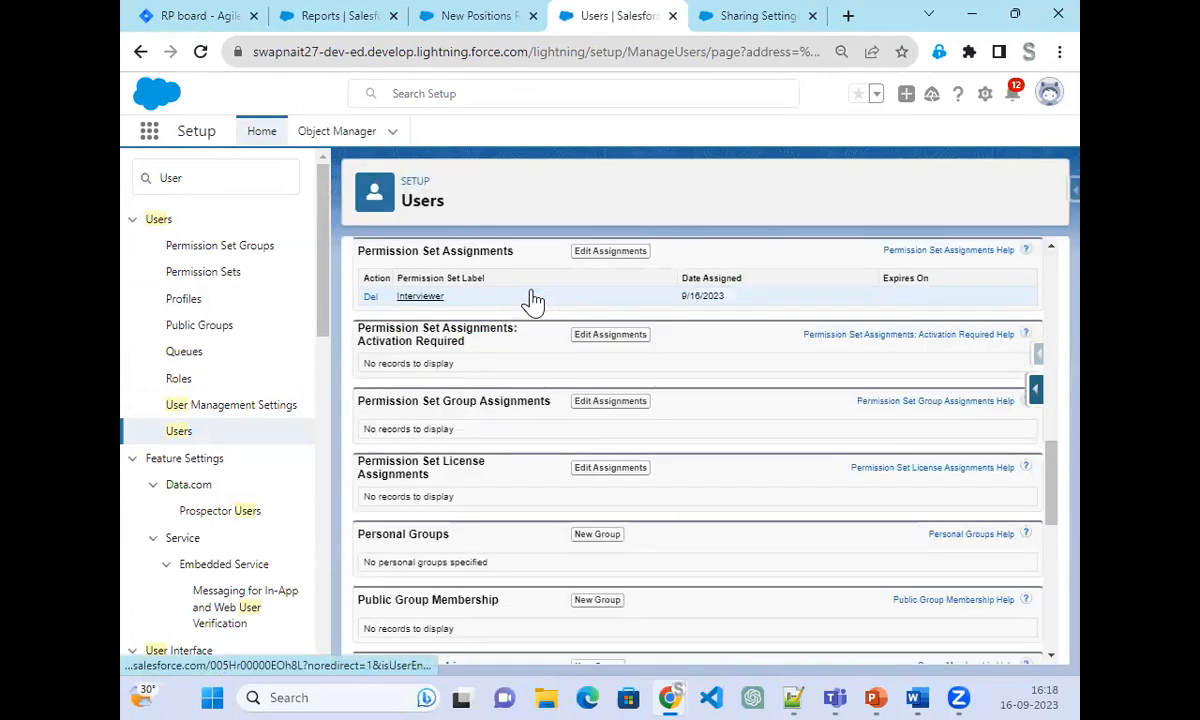
left_click(370, 297)
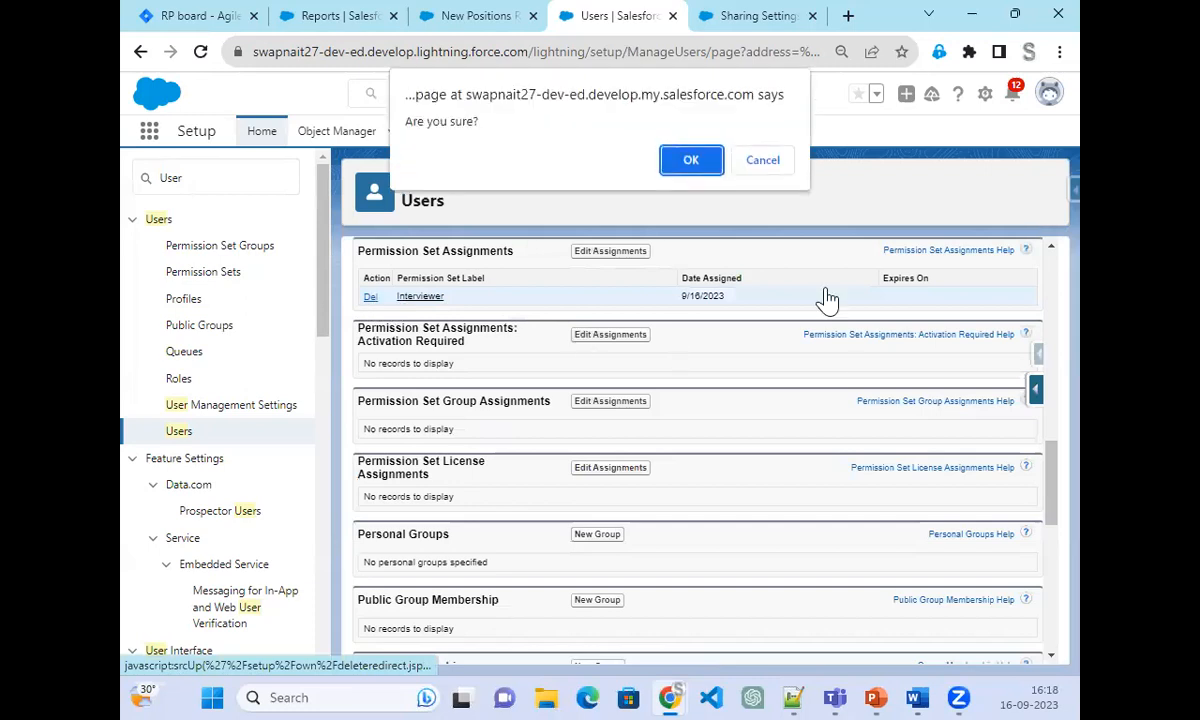
left_click(691, 163)
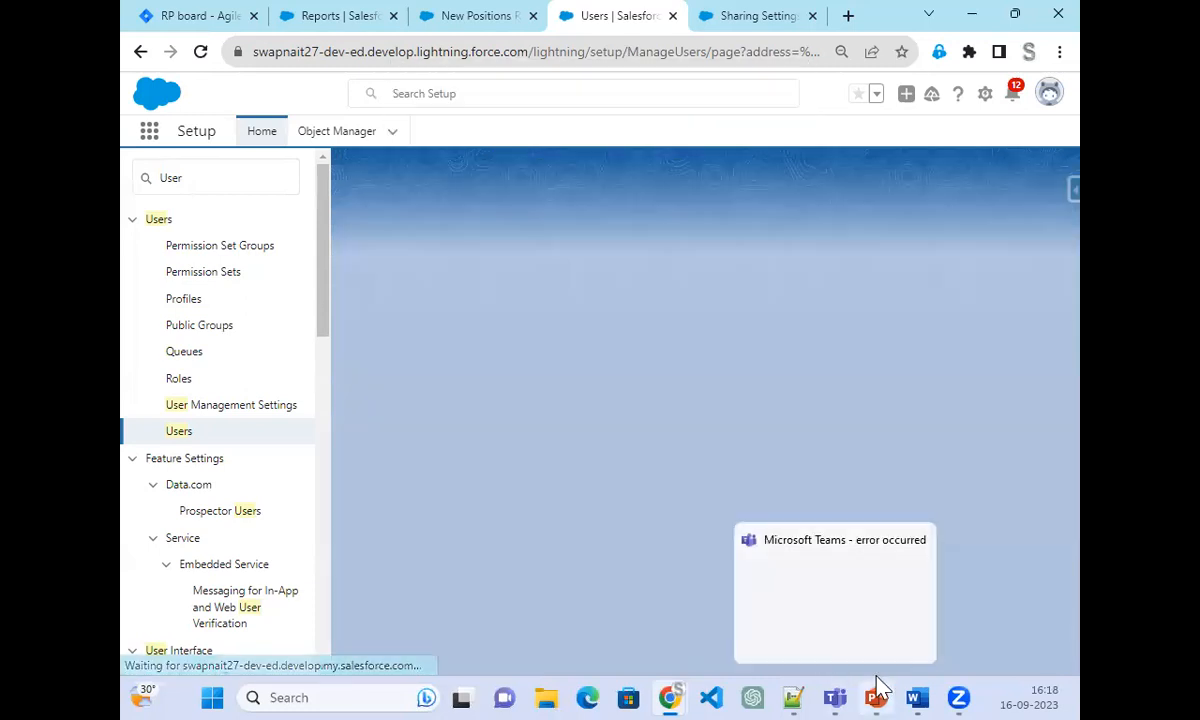
- Review the Step 57 slide in PowerPoint, switch to the incognito Recruiter session in Chrome and reload the page
left_click(876, 692)
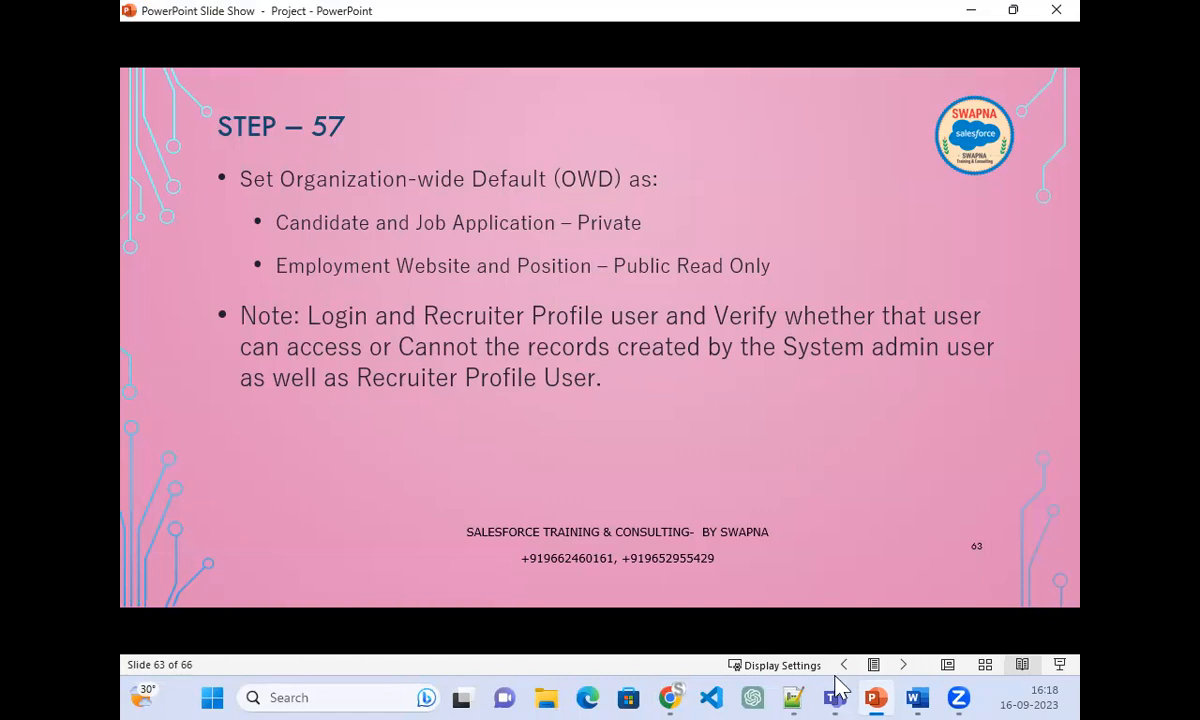
mouse_move(670, 694)
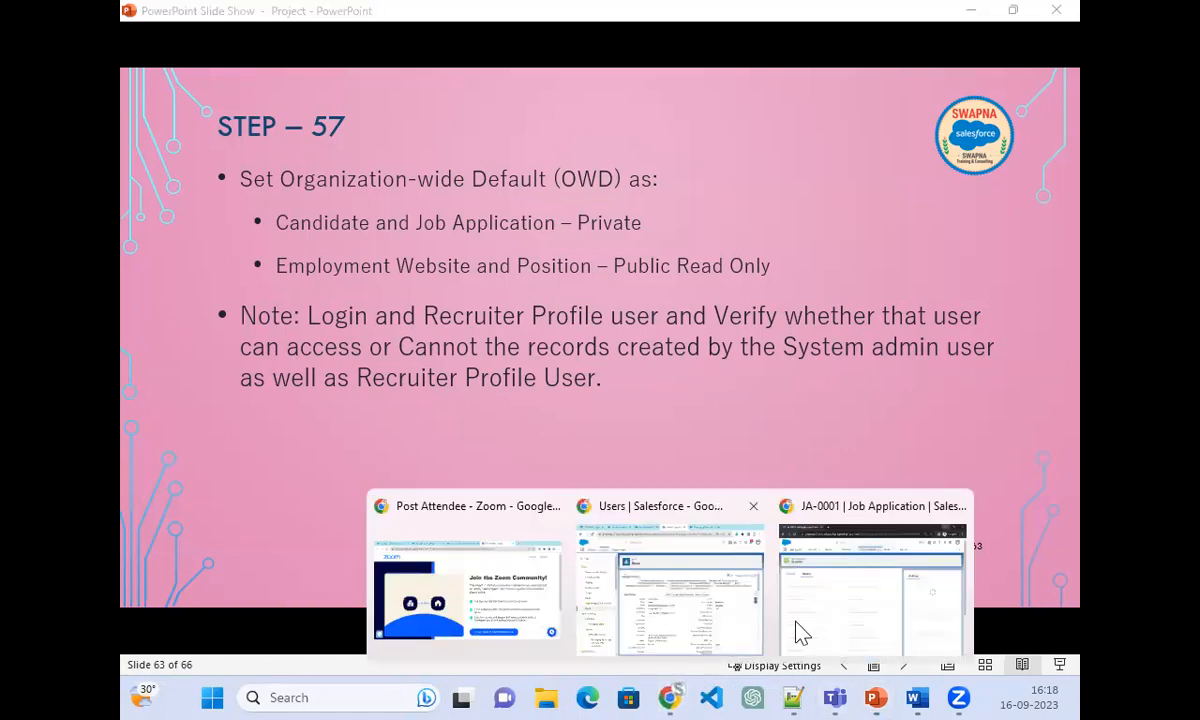
left_click(893, 632)
left_click(201, 55)
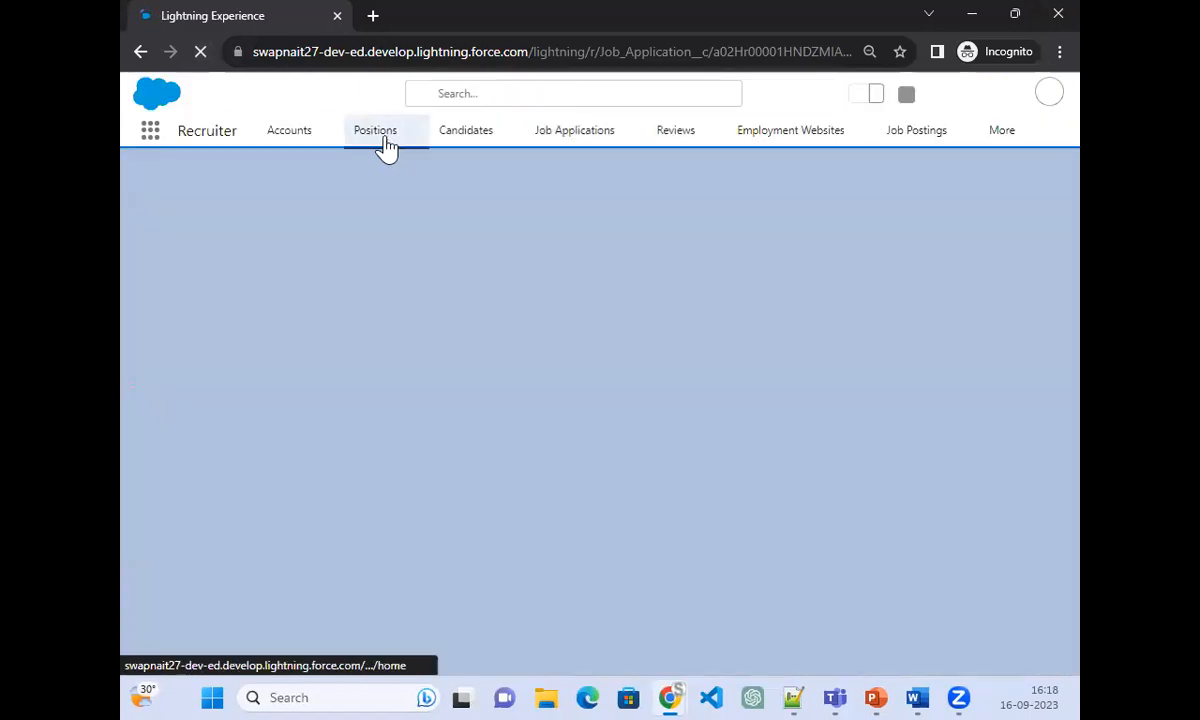
- Open the APEX position from the All list view of Positions and examine its owner and creator
left_click(376, 131)
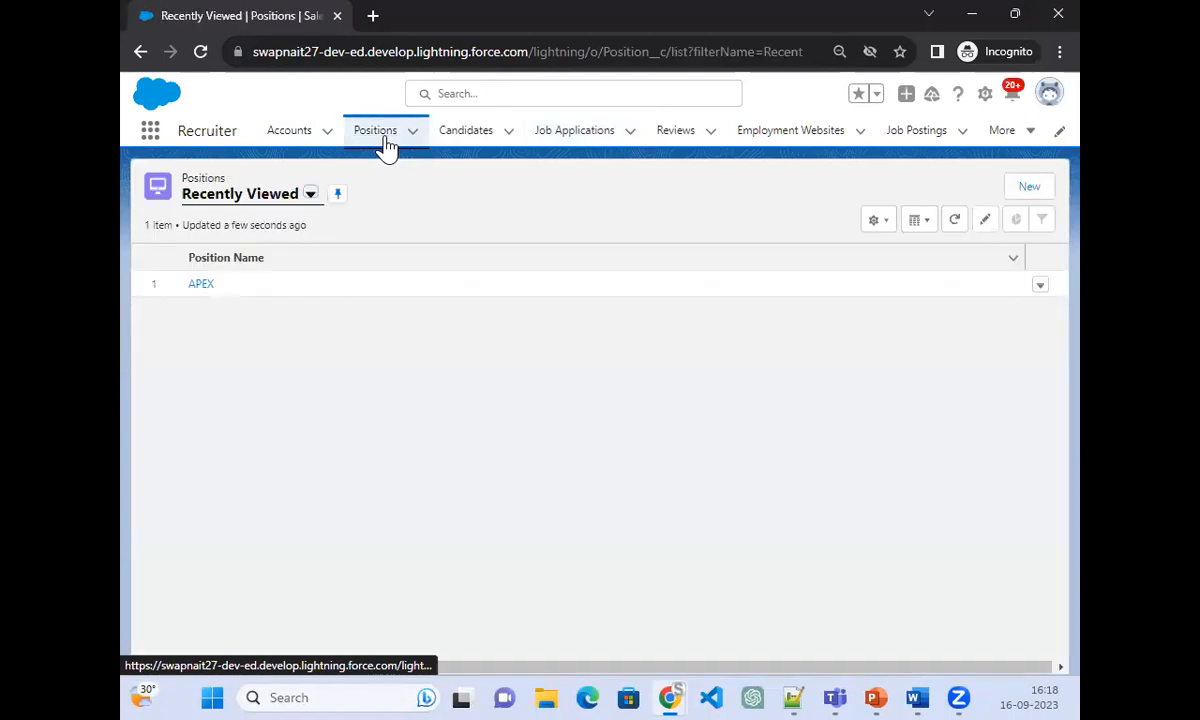
left_click(310, 196)
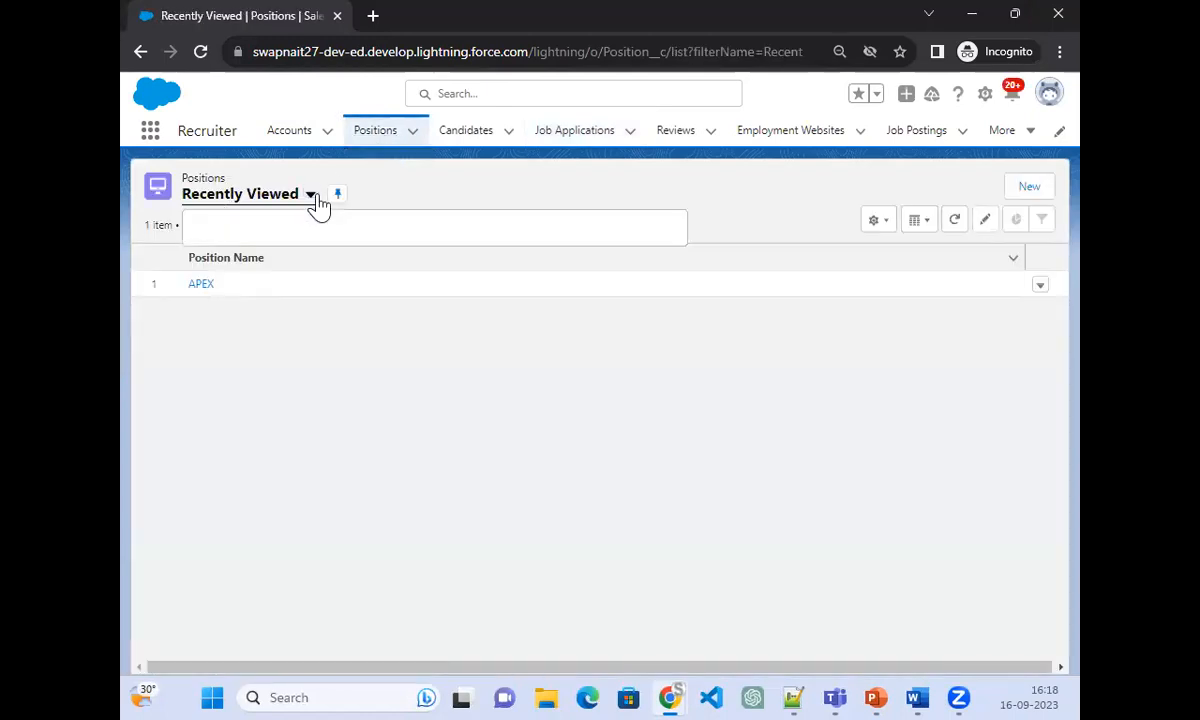
left_click(235, 254)
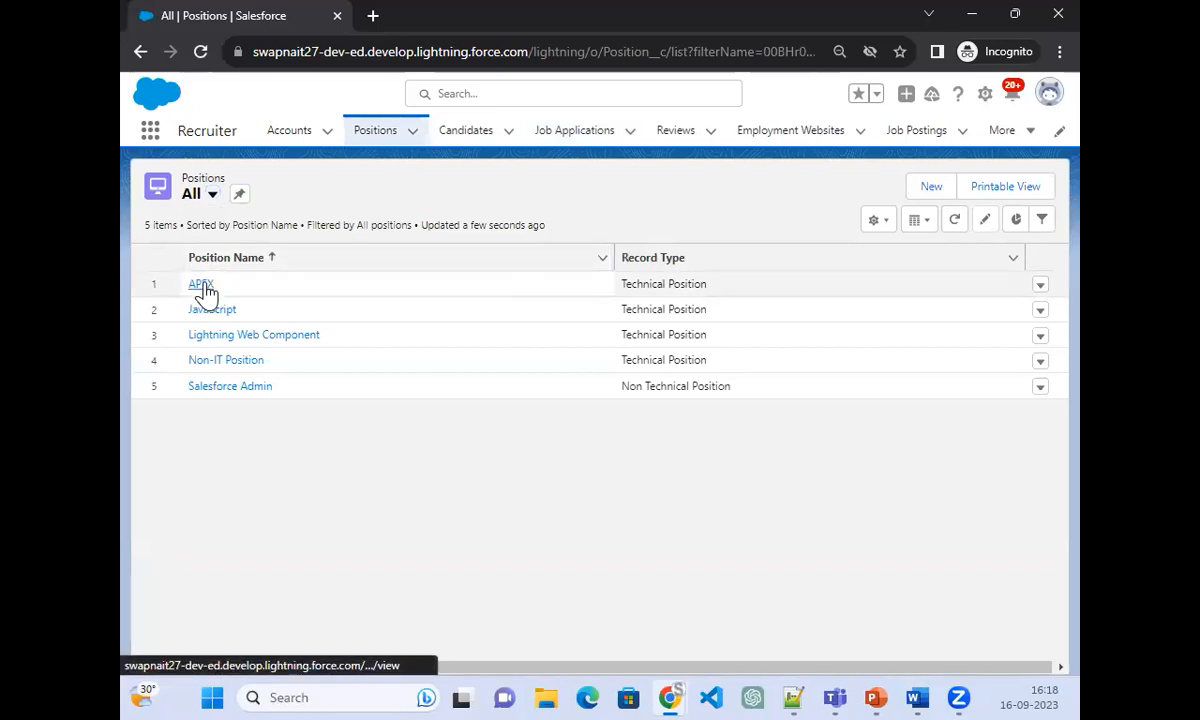
left_click(198, 285)
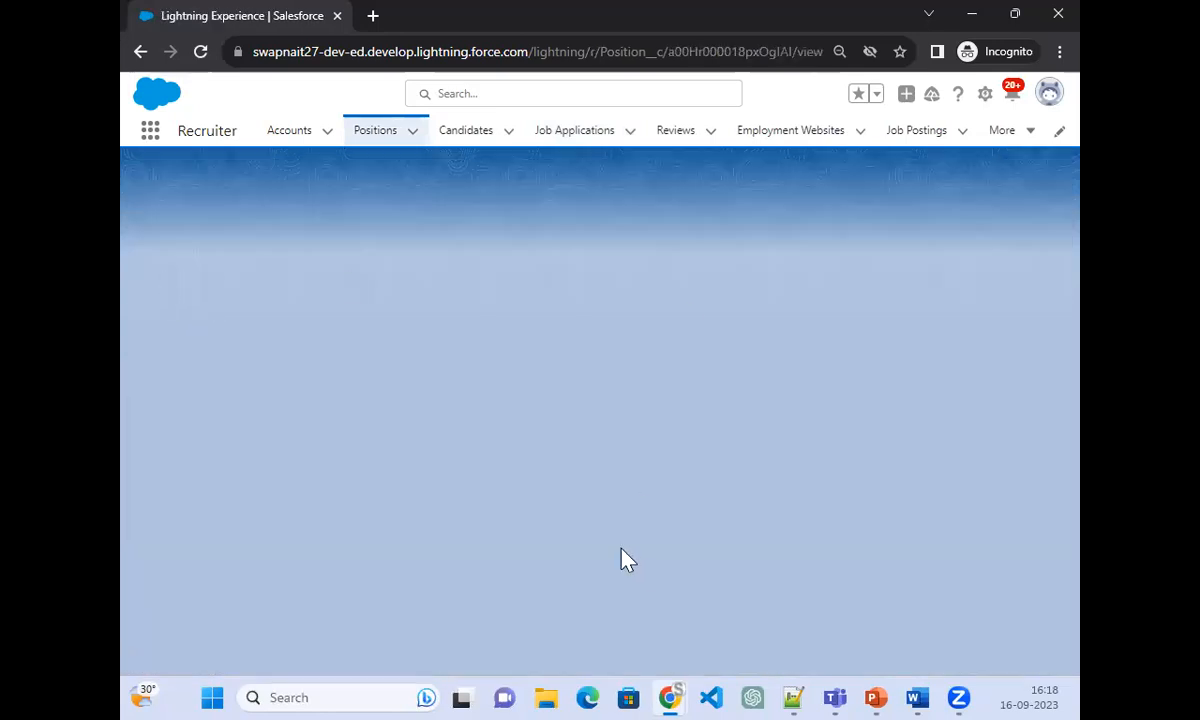
scroll(620, 560, "down", 5)
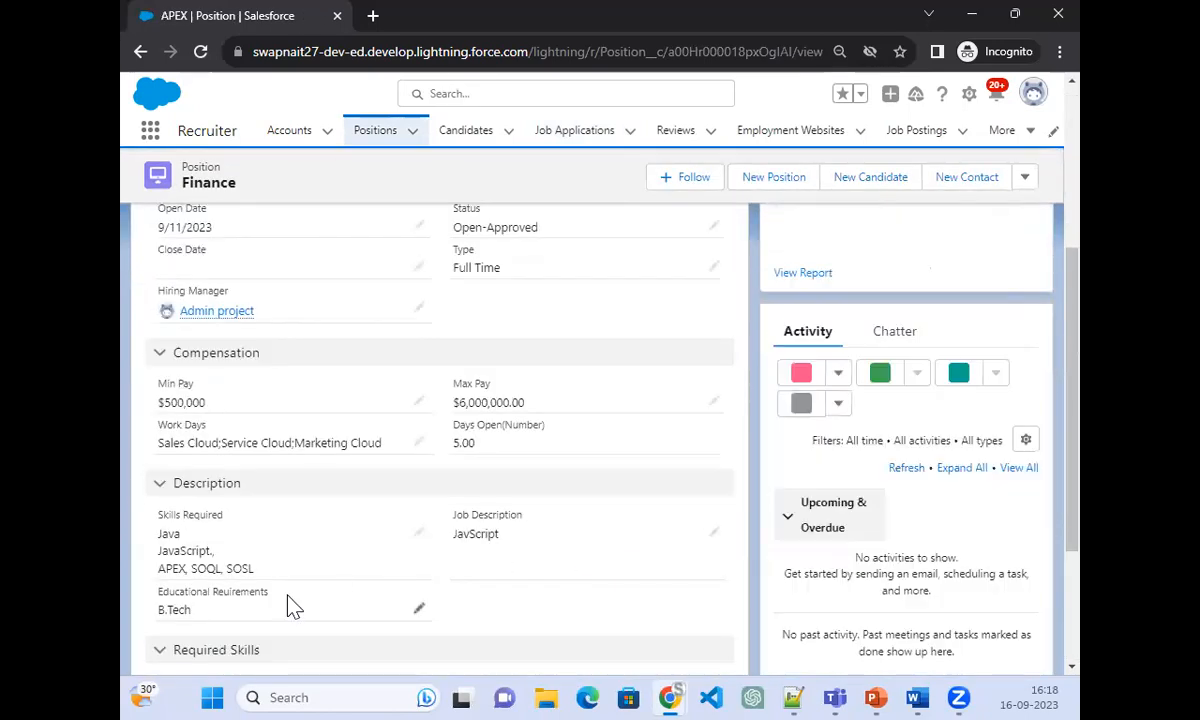
scroll(280, 610, "down", 2)
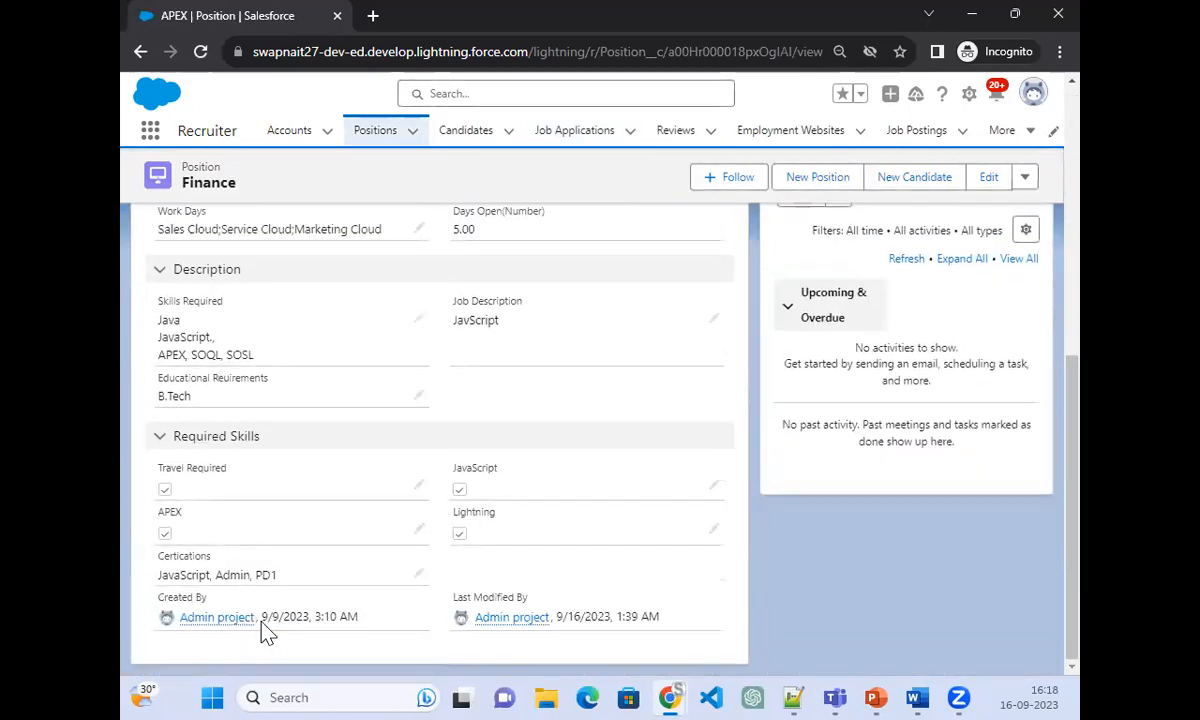
scroll(830, 537, "up", 7)
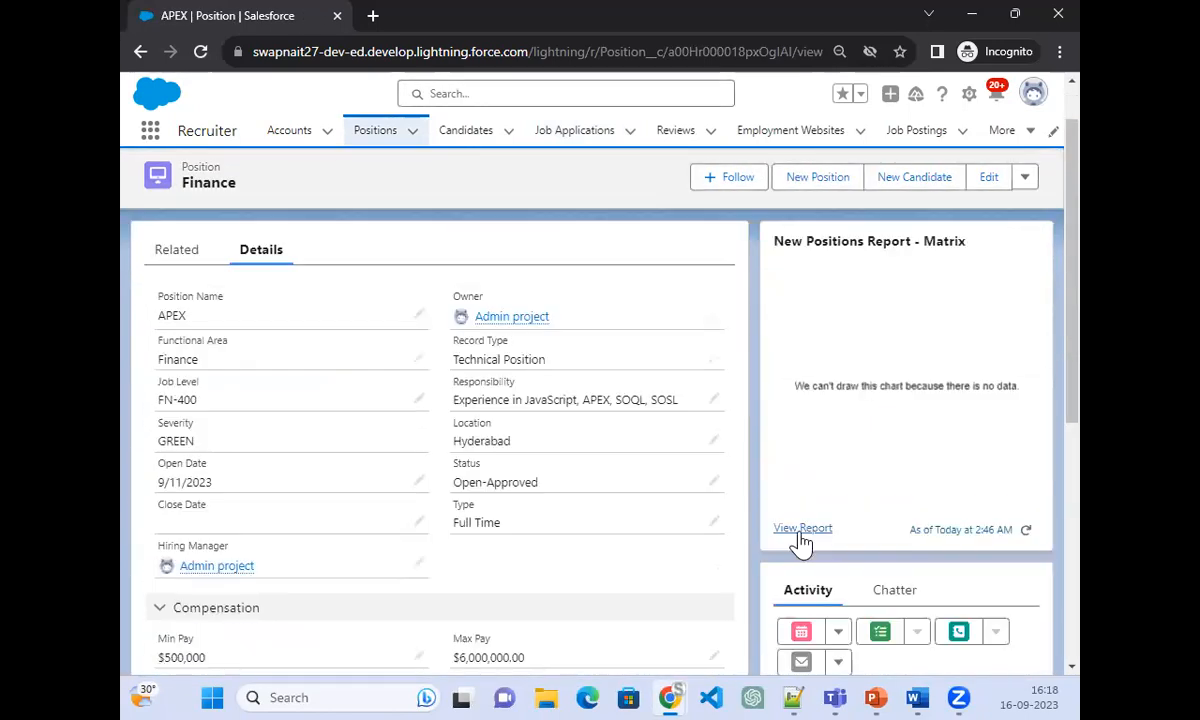
- Try to add ", HTML" to the APEX position's Responsibility field and save it, and discard the edit
left_click(716, 403)
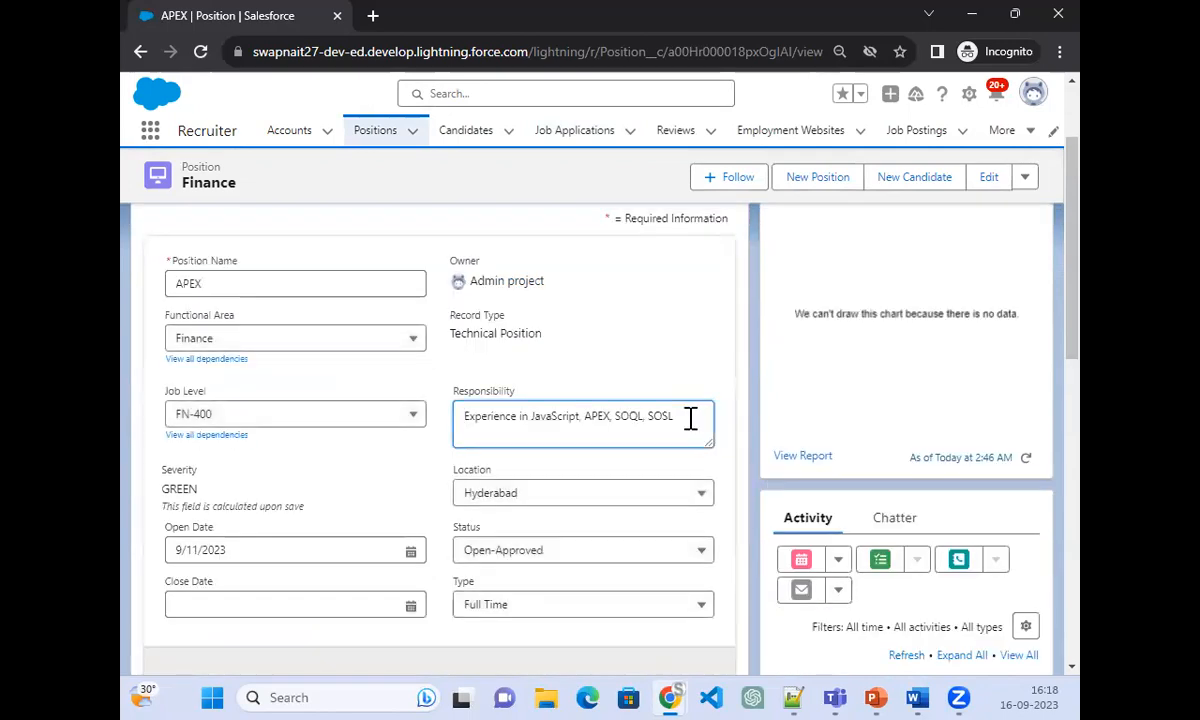
type(". ")
type("HTML")
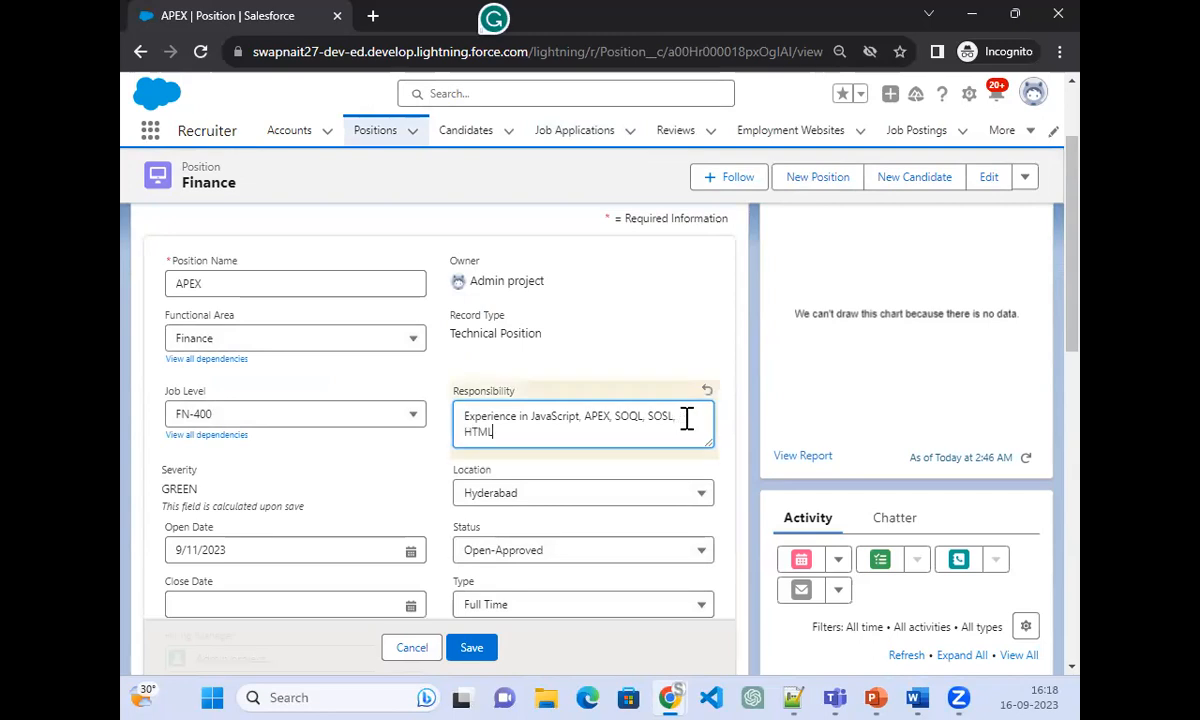
left_click(472, 647)
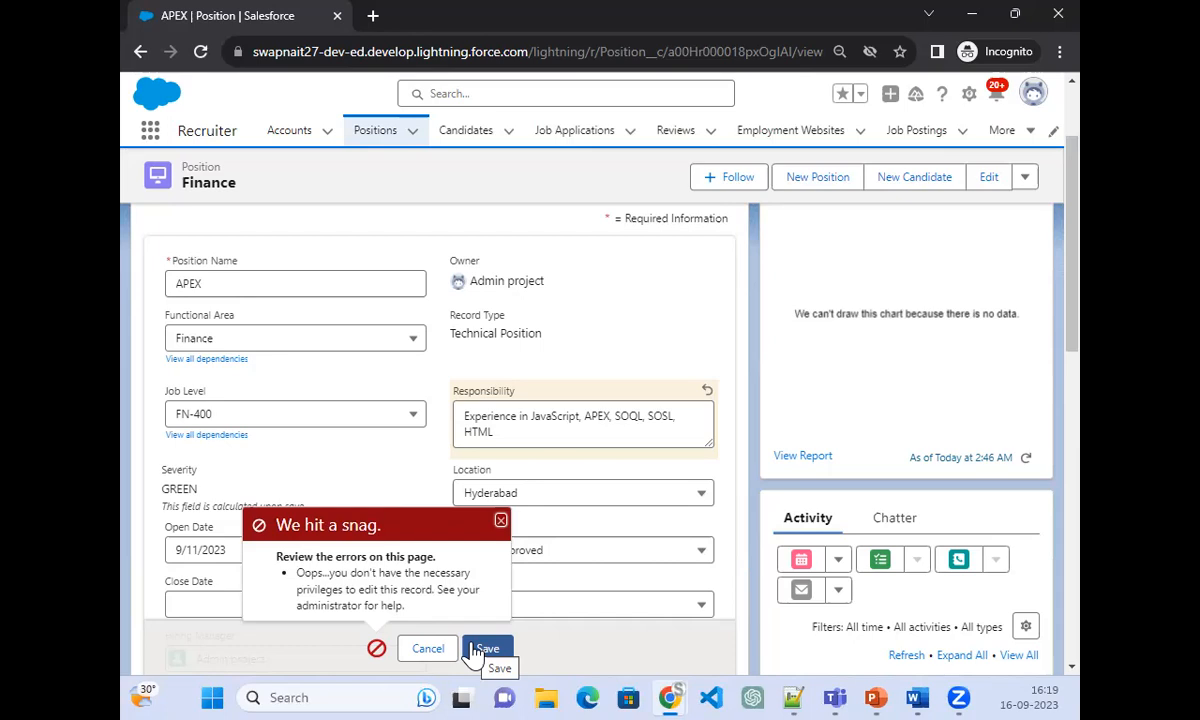
left_click(424, 652)
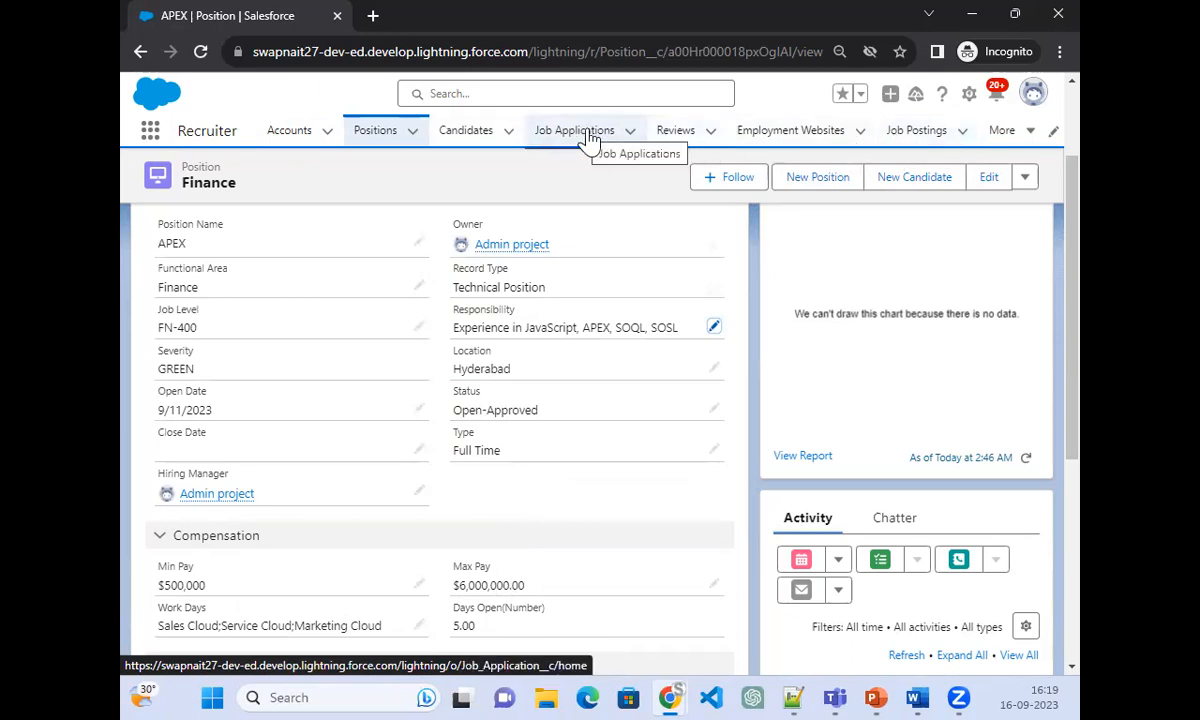
- Show the All list views of Candidates and Job Applications to check which records the Recruiter user can access
left_click(466, 131)
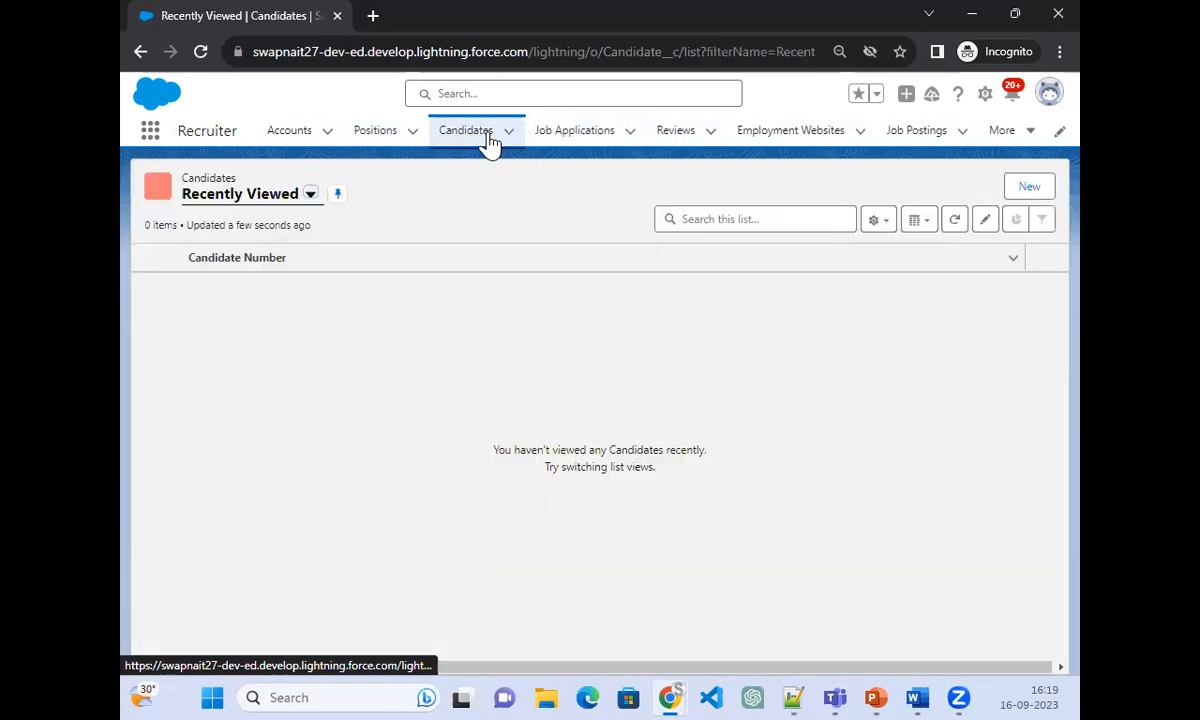
left_click(310, 195)
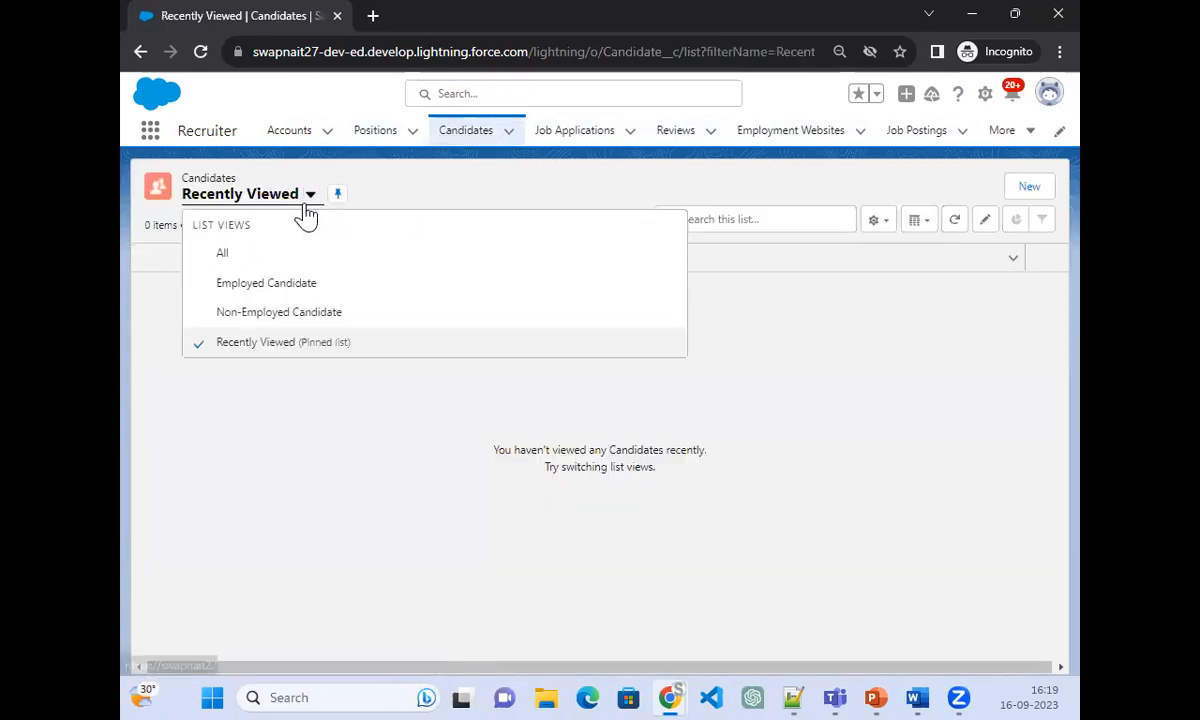
left_click(288, 258)
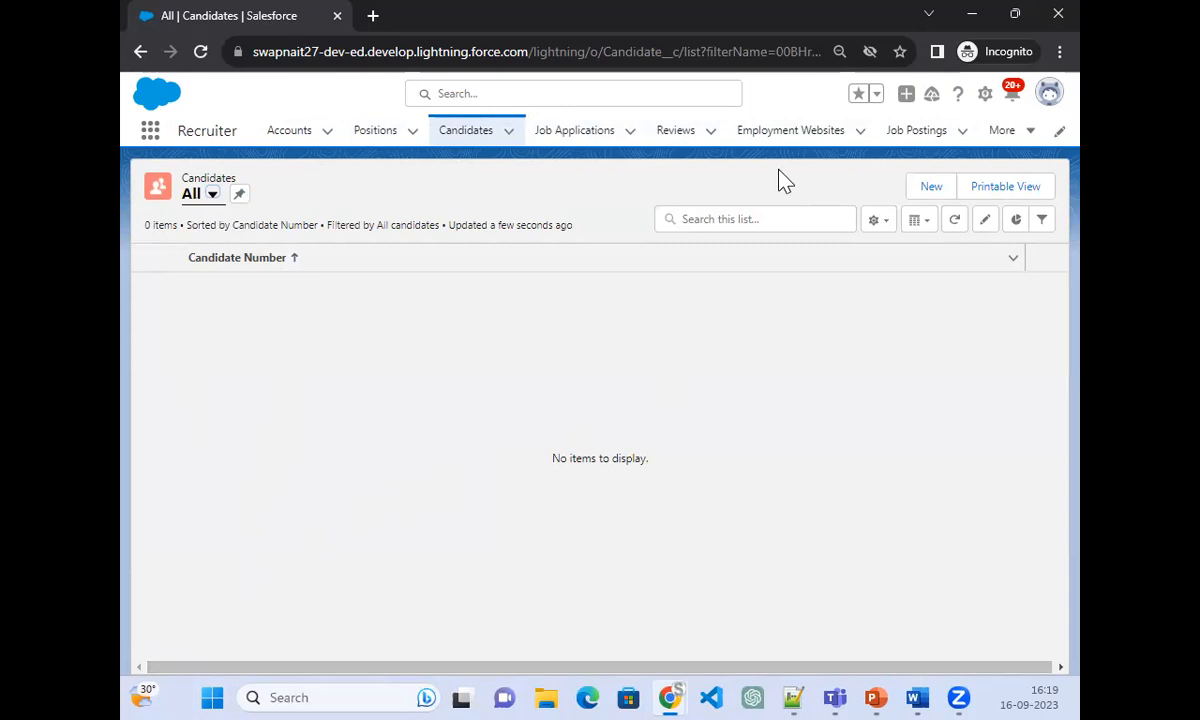
left_click(604, 148)
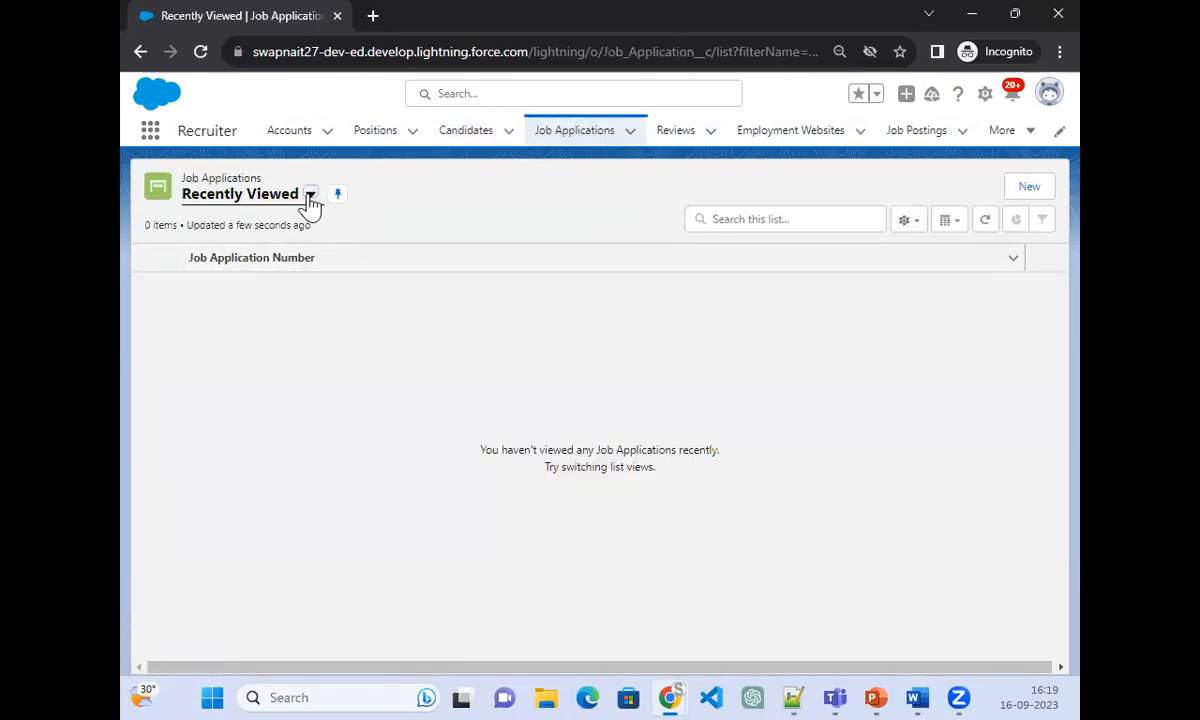
left_click(310, 196)
left_click(290, 258)
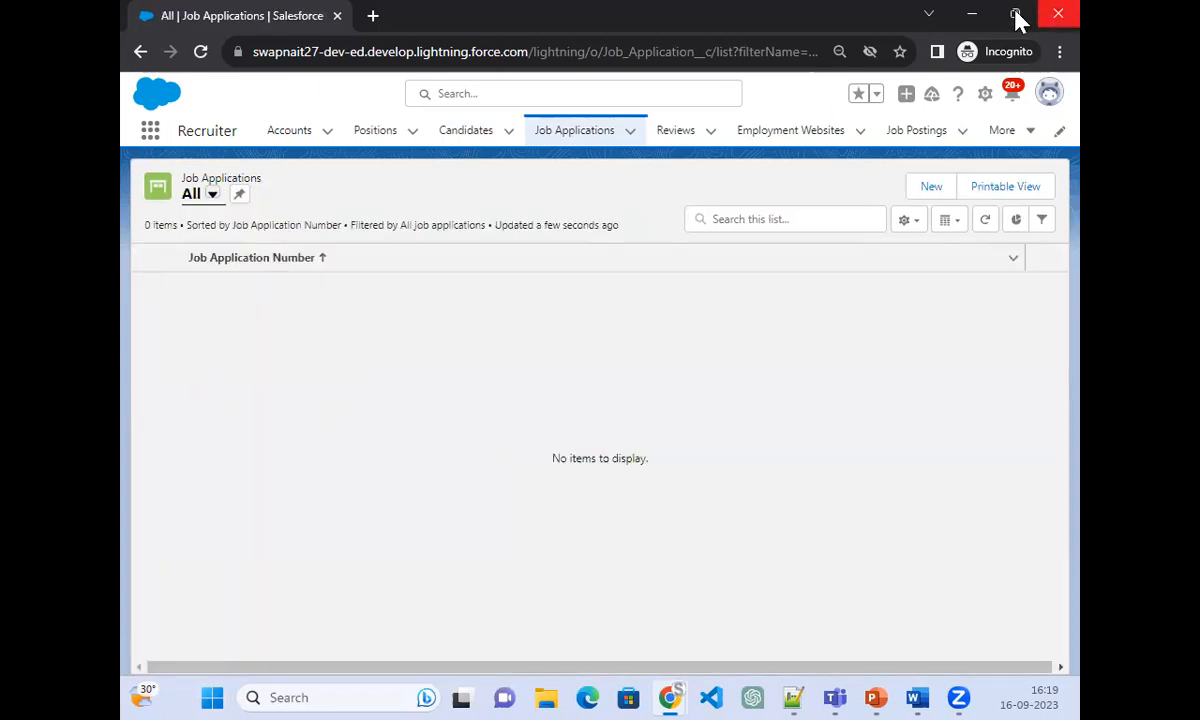
- Return to the administrator's Chrome window and bring up the Sharing Settings page with the organization-wide defaults
left_click(978, 14)
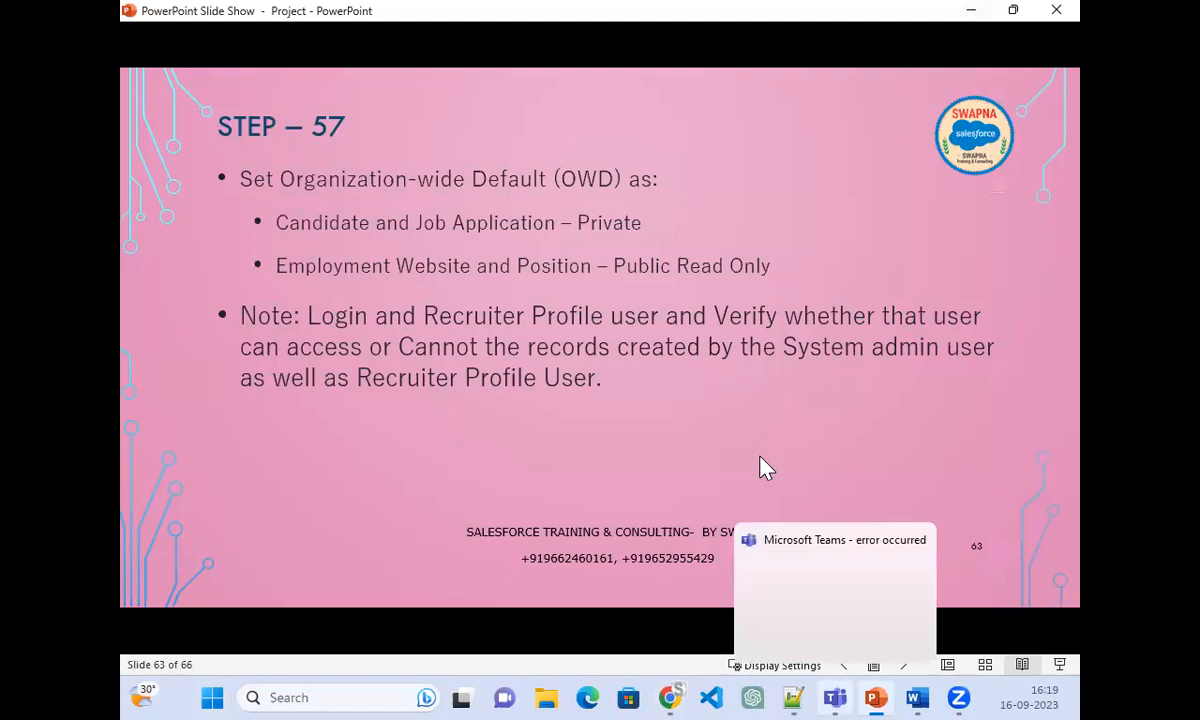
left_click(675, 680)
left_click(881, 605)
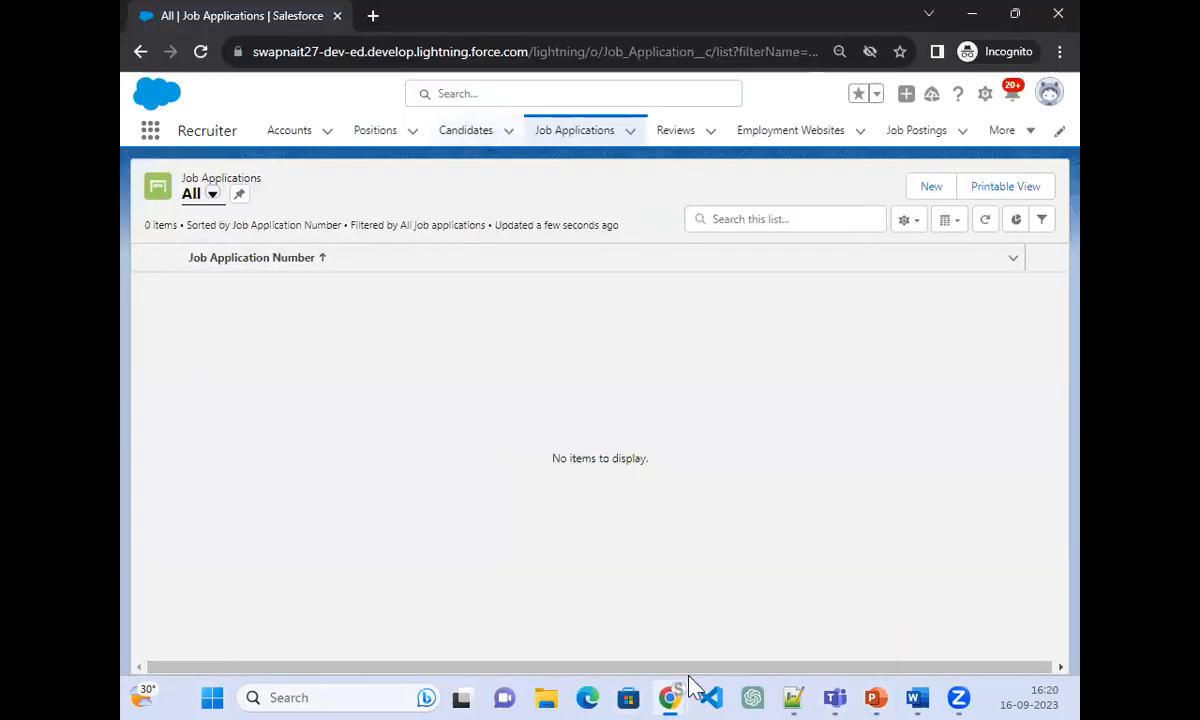
mouse_move(674, 688)
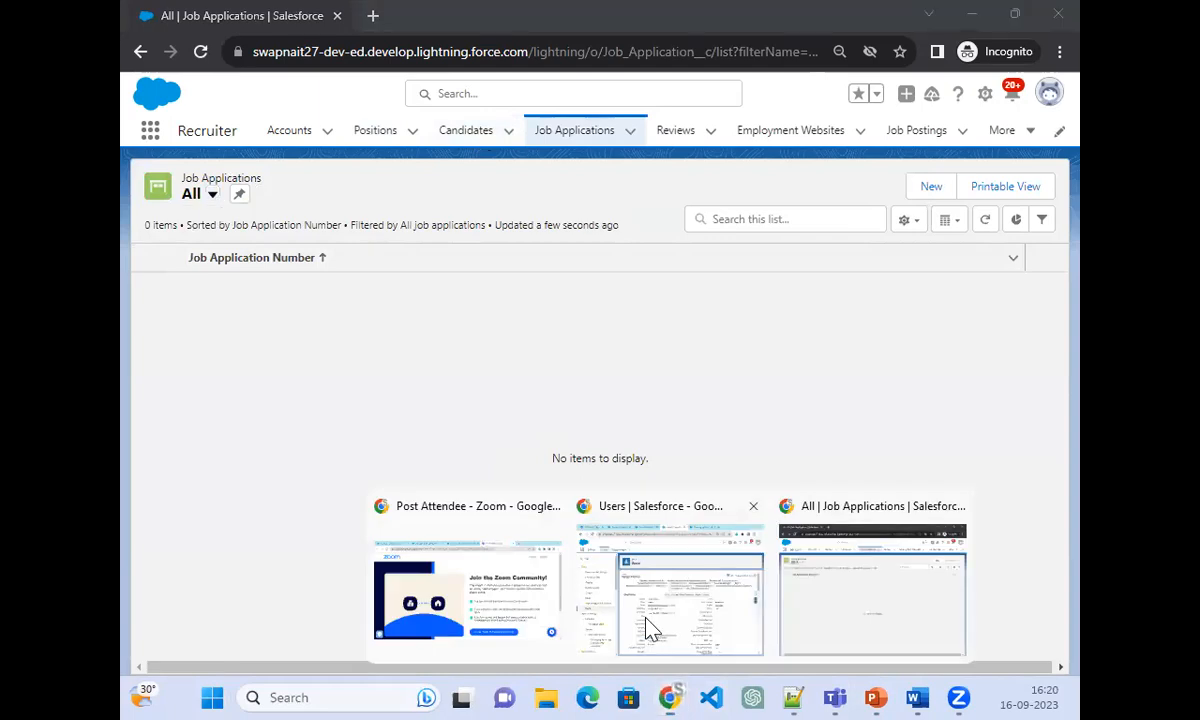
left_click(648, 636)
left_click(710, 28)
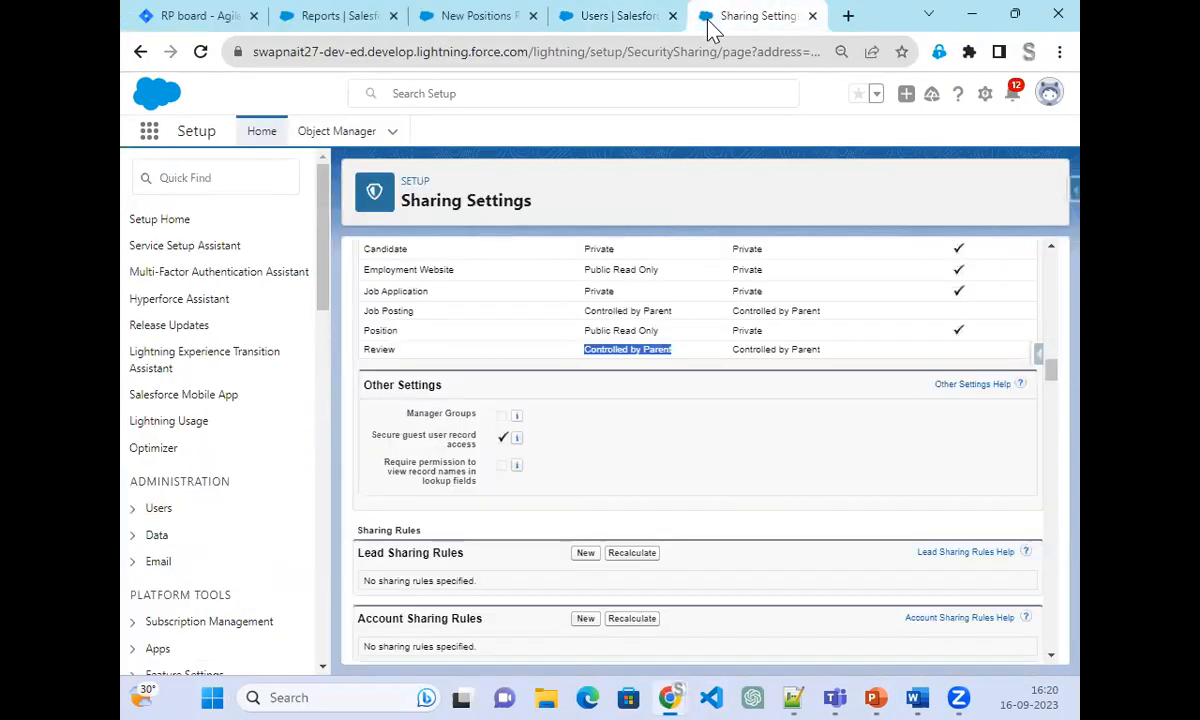
- Switch to the PowerPoint slide show, advance to the Sharing Rule slide and reveal the Candidate object and its Edit Candidates rule label
mouse_move(875, 697)
left_click(822, 640)
left_click(498, 443)
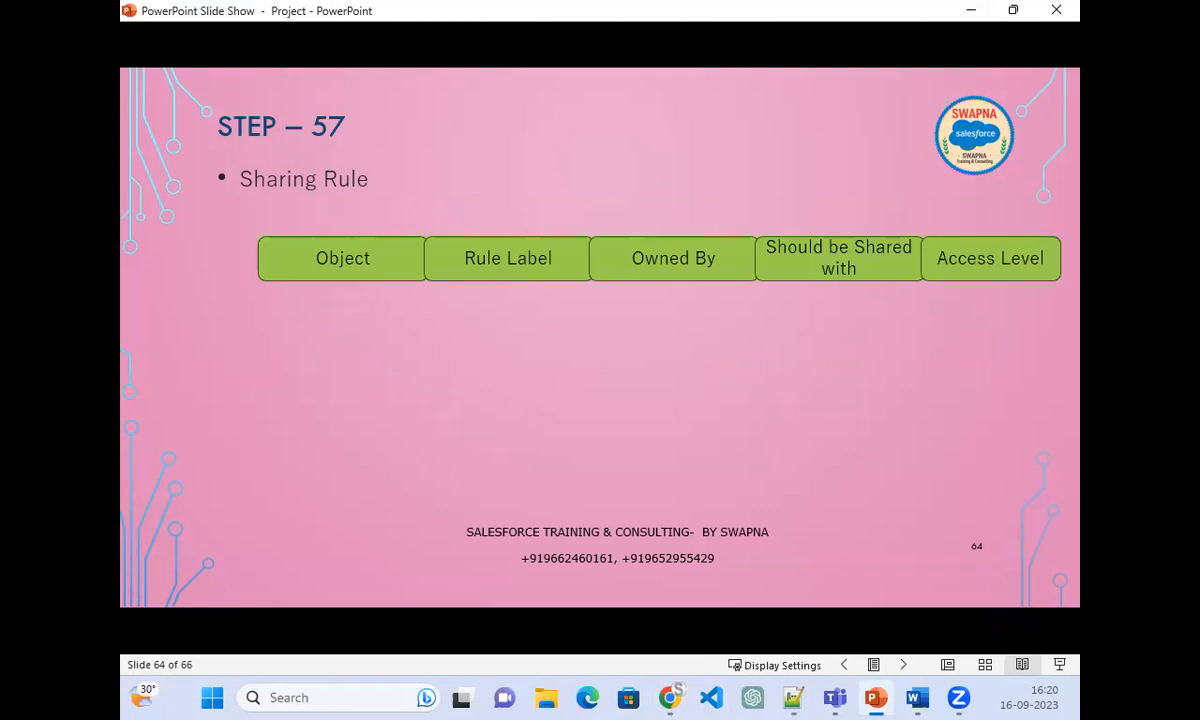
left_click(408, 433)
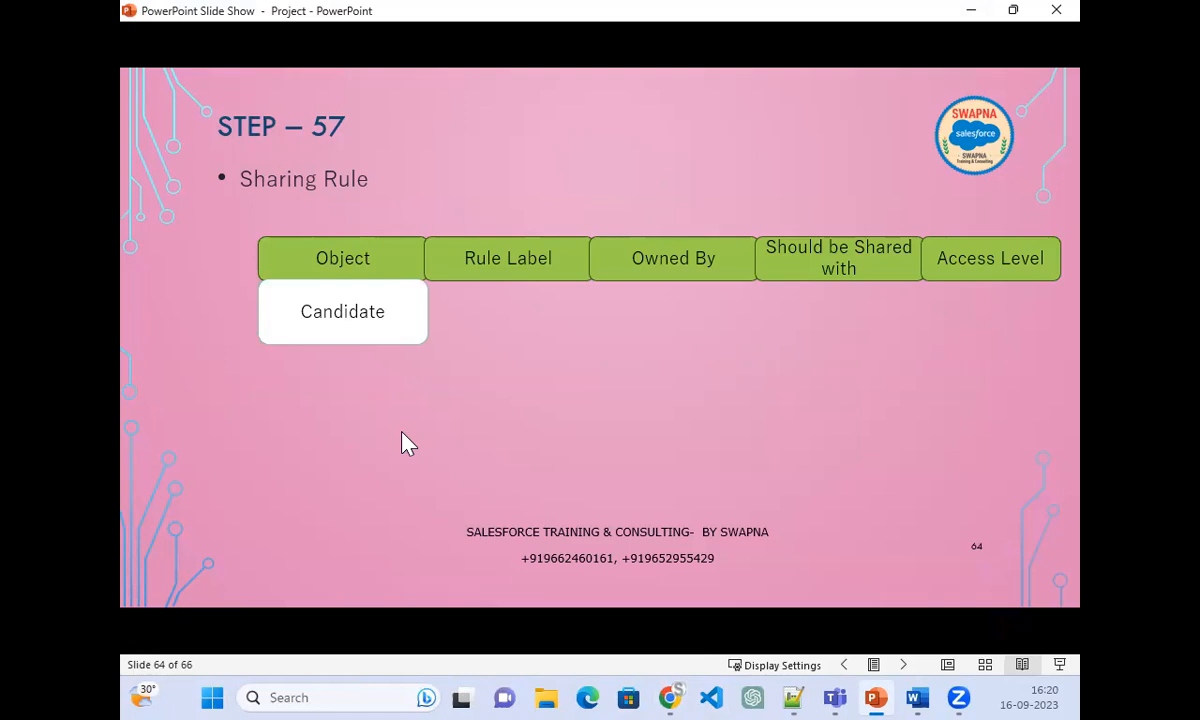
left_click(400, 445)
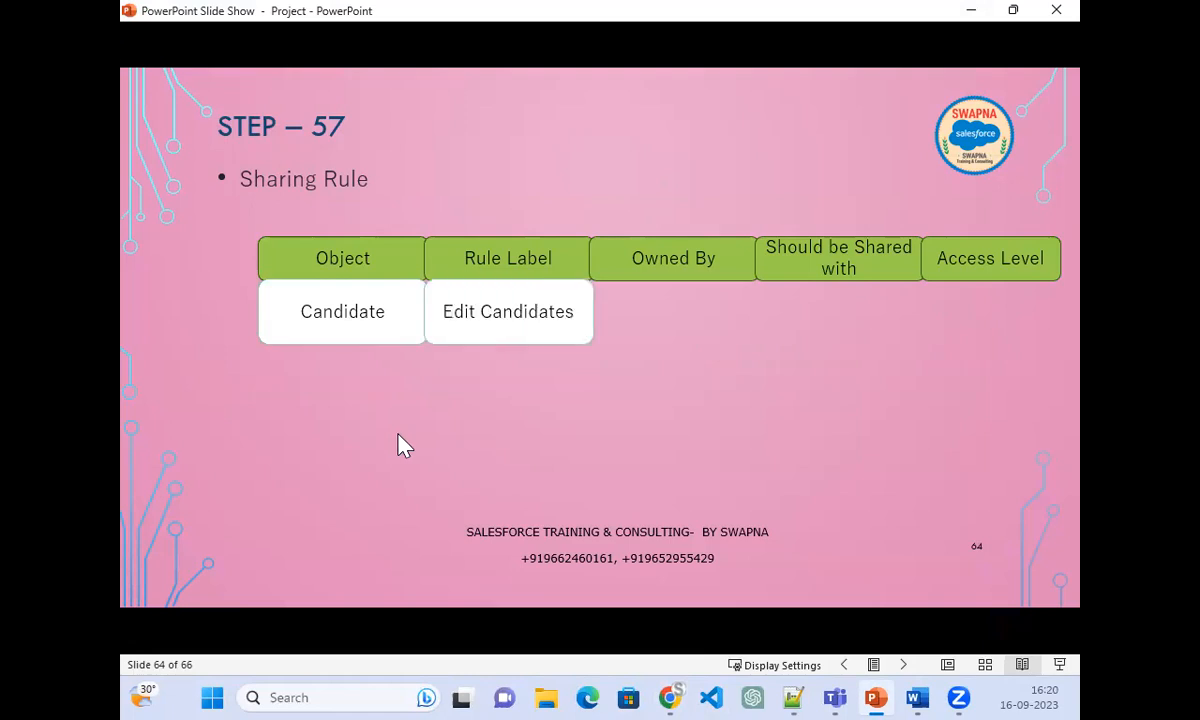
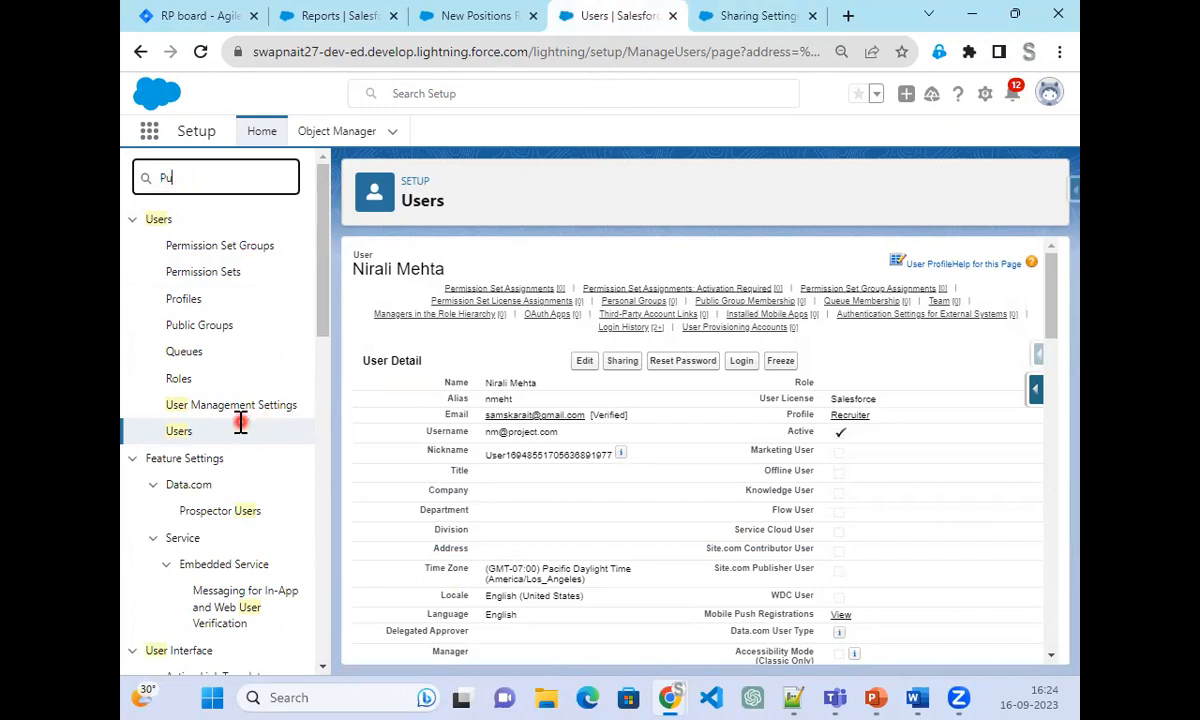
- Search Setup for "Public" and open Public Groups in a new browser tab
type("blic")
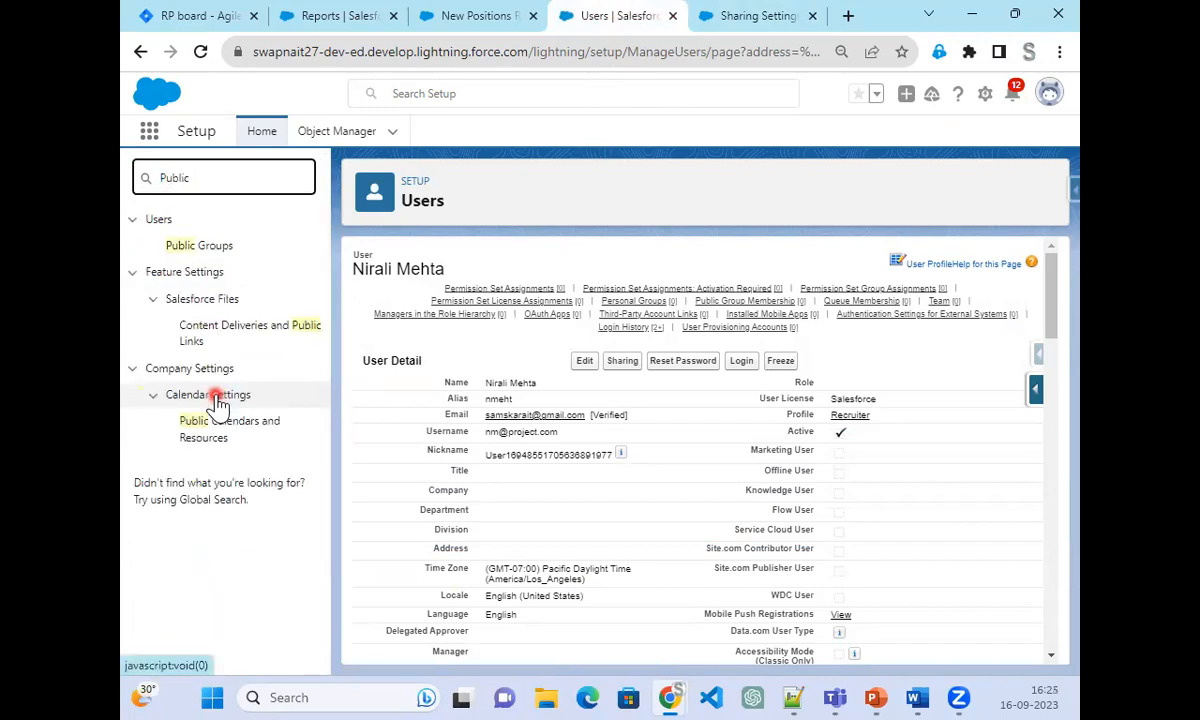
right_click(209, 246)
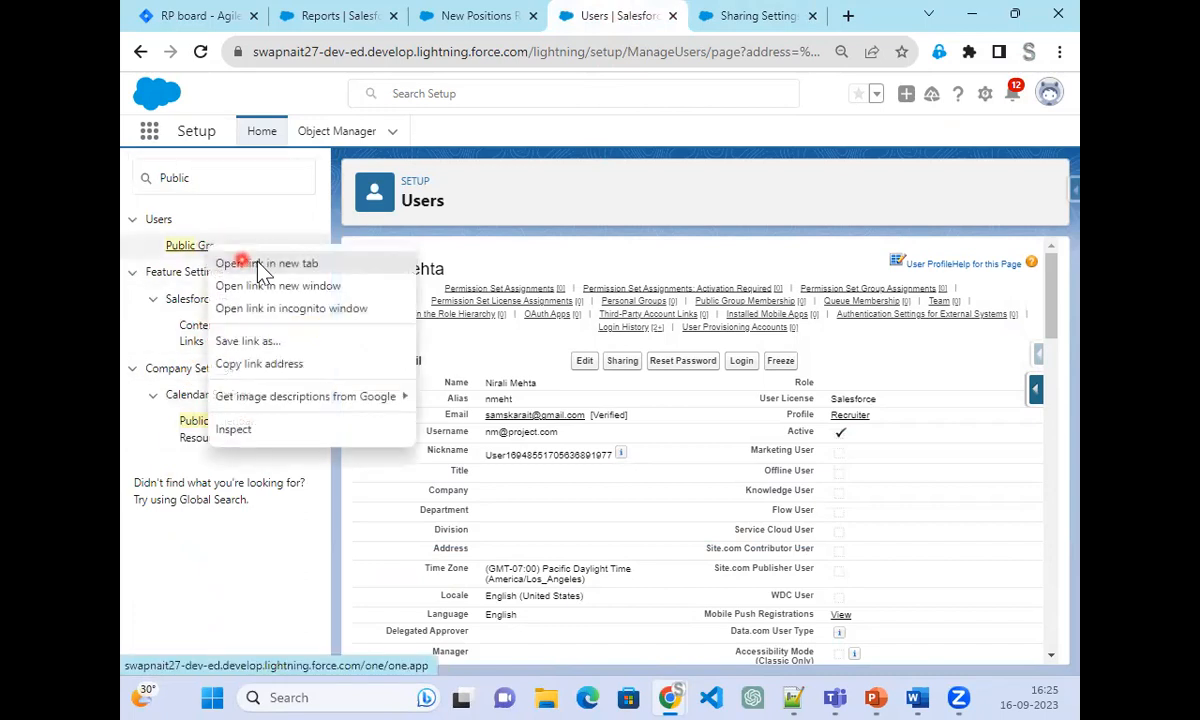
left_click(258, 265)
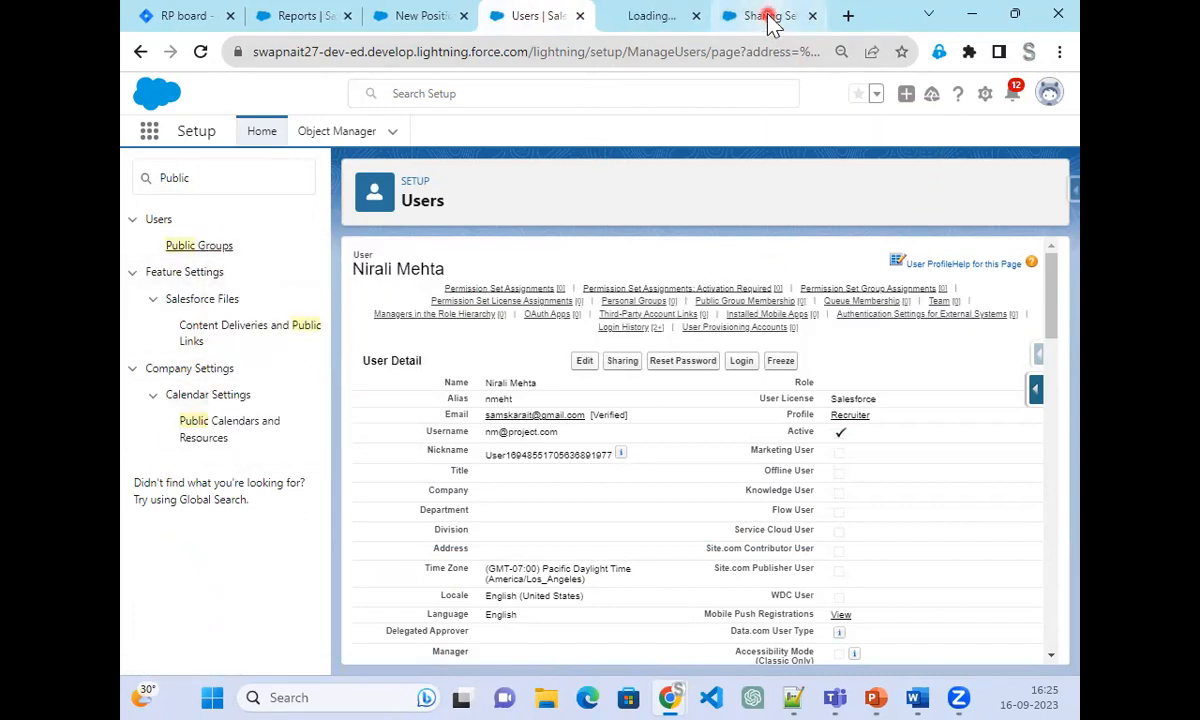
left_click(770, 18)
left_click(651, 18)
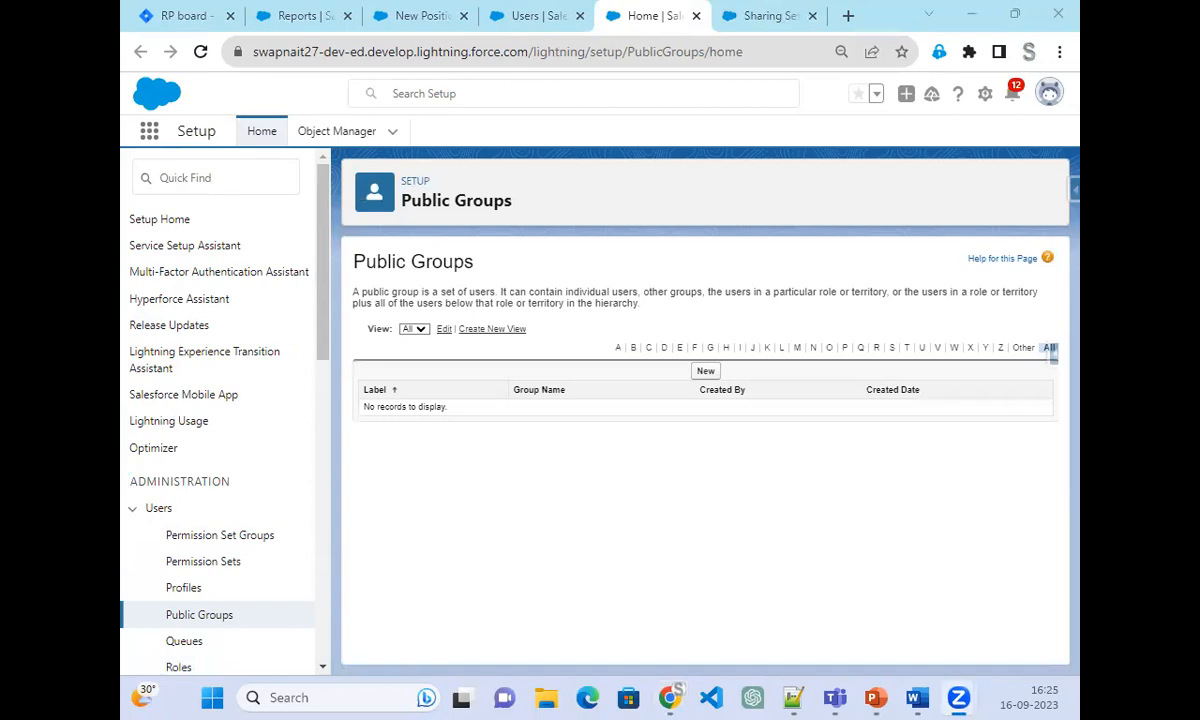
- Start a new public group, label it Recruitment Manager with the spelling corrected, and have its group name filled in
left_click(706, 372)
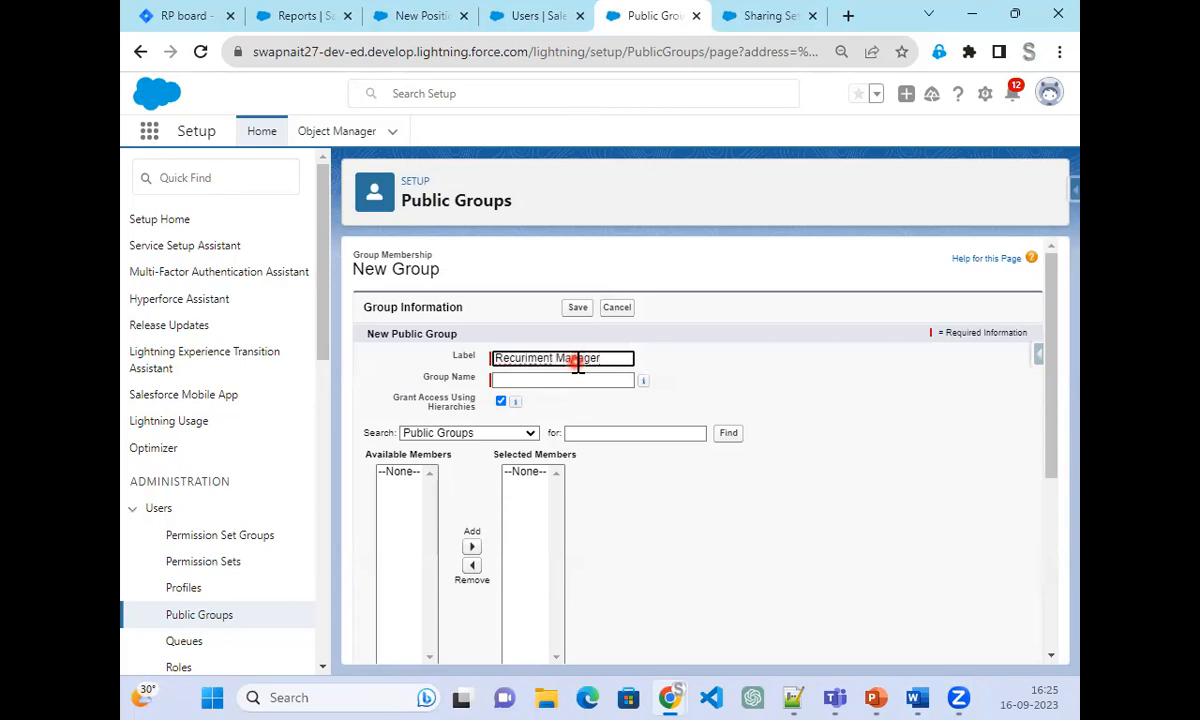
double_click(544, 357)
right_click(541, 358)
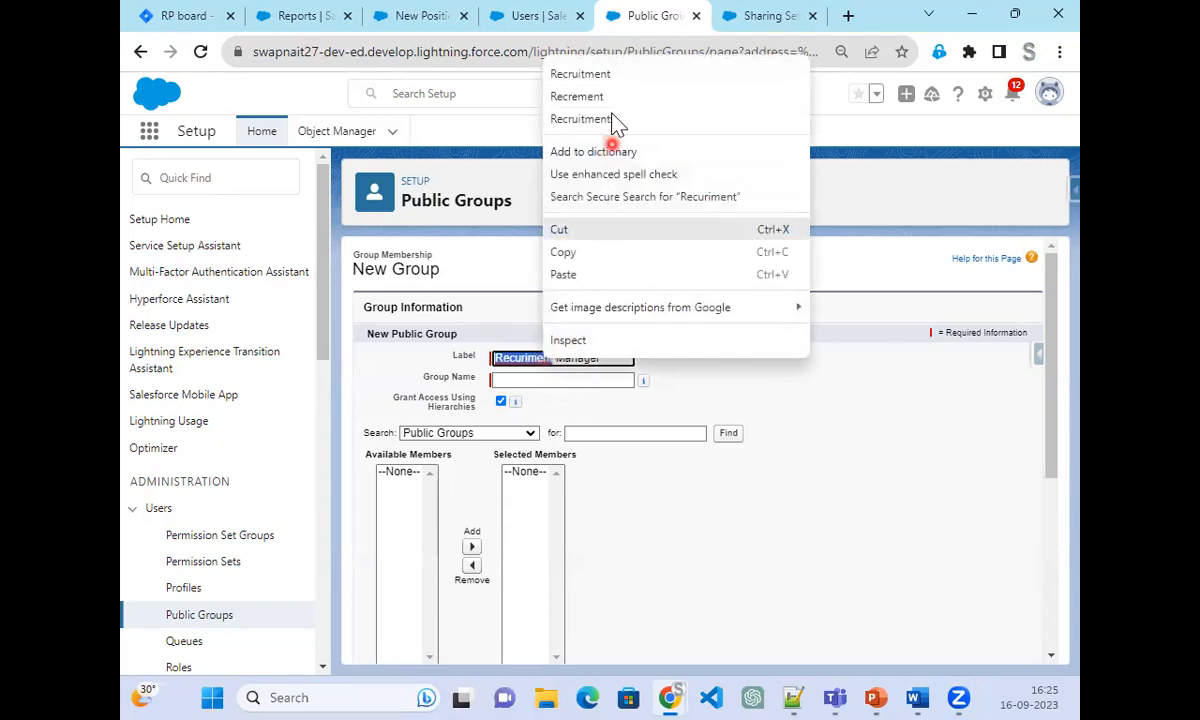
left_click(582, 74)
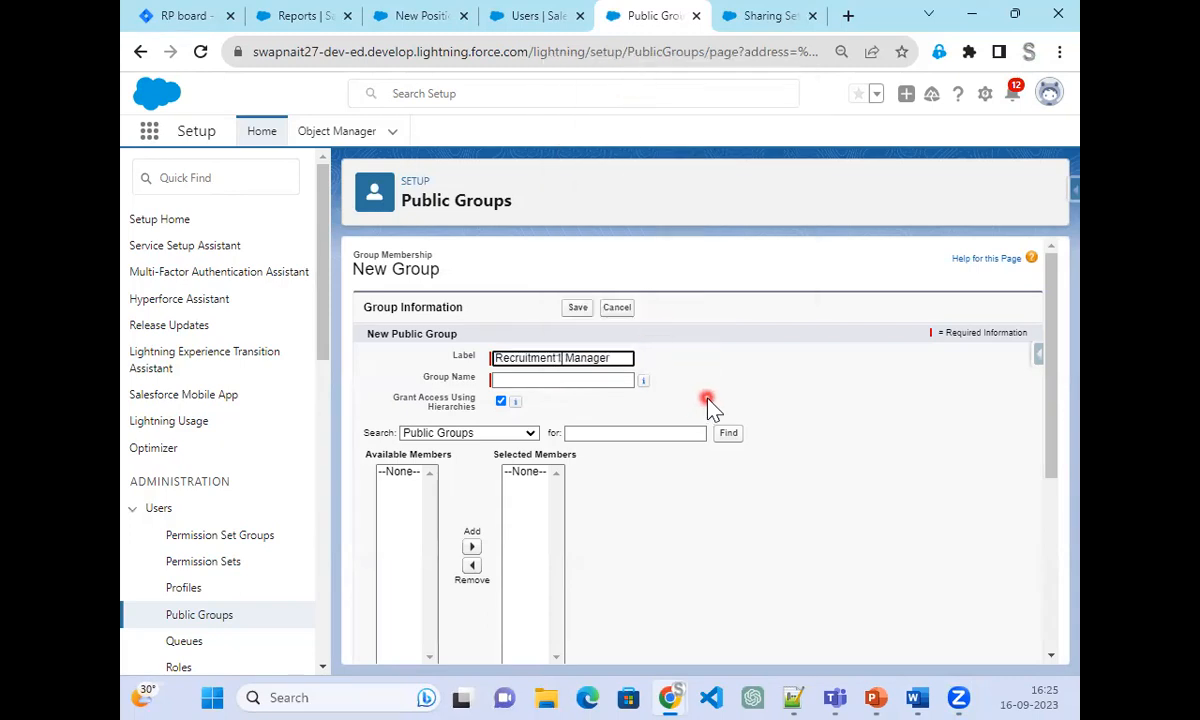
key("Tab")
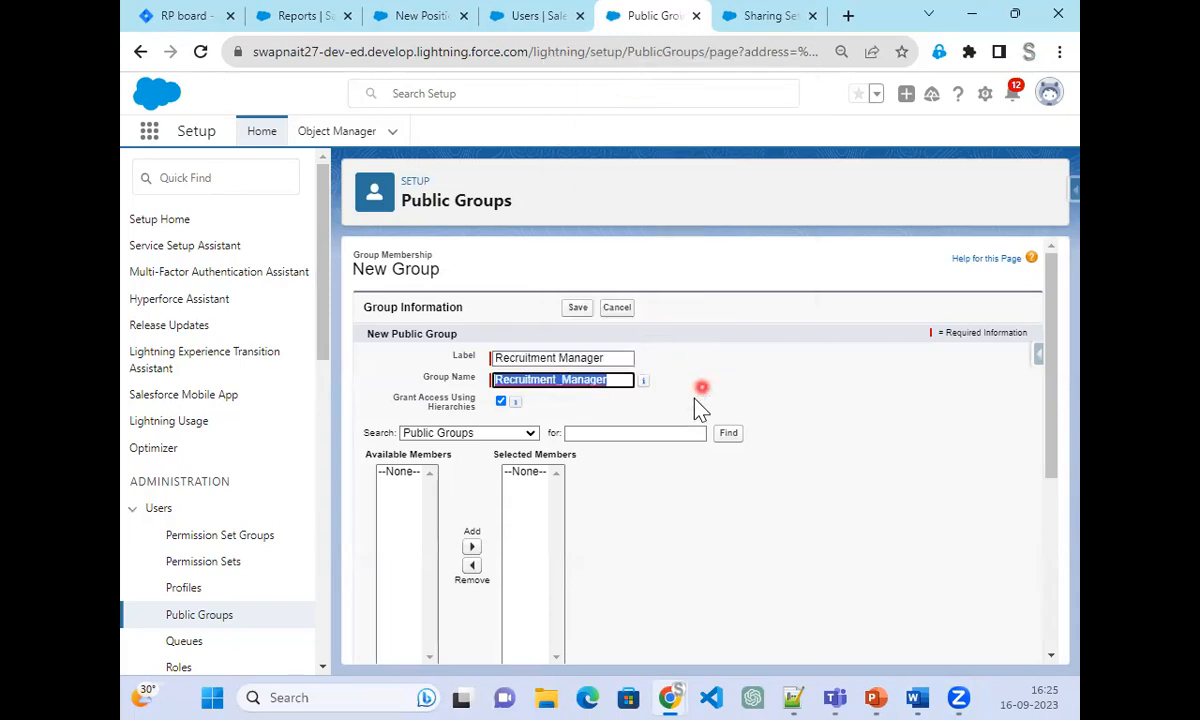
- Add the Admin project user and the Recruiter user as members of the Recruitment Manager group and save the group
scroll(731, 490, "down", 1)
left_click(525, 340)
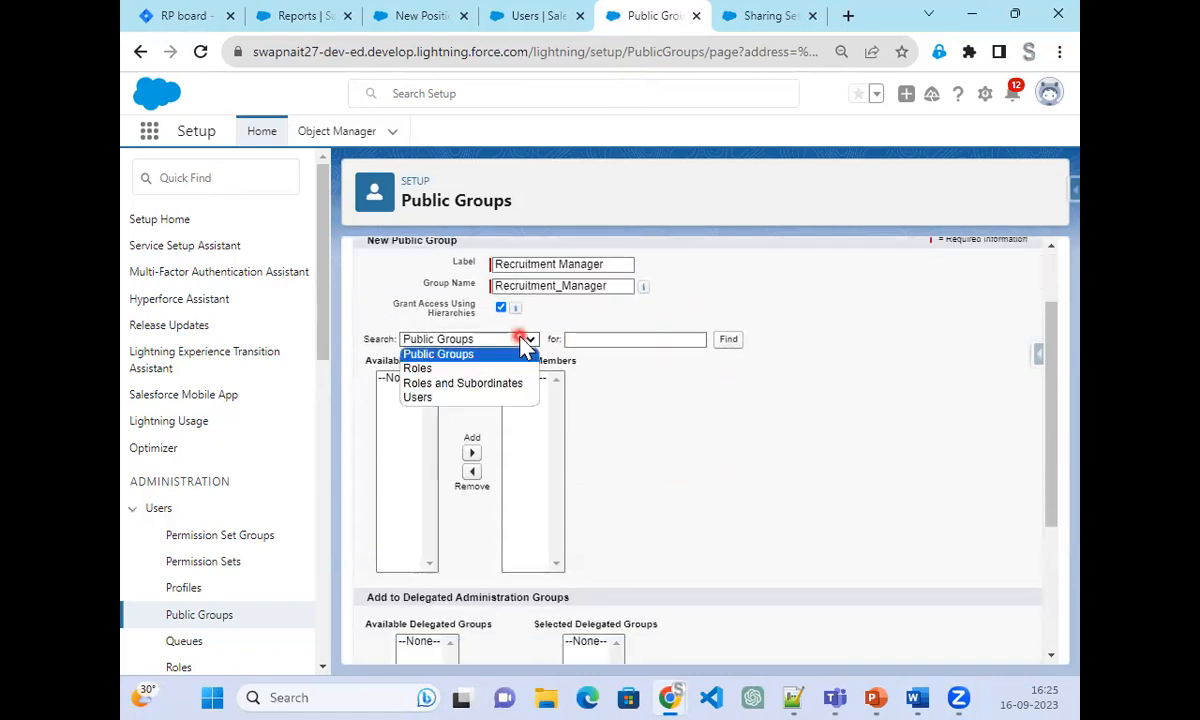
left_click(488, 398)
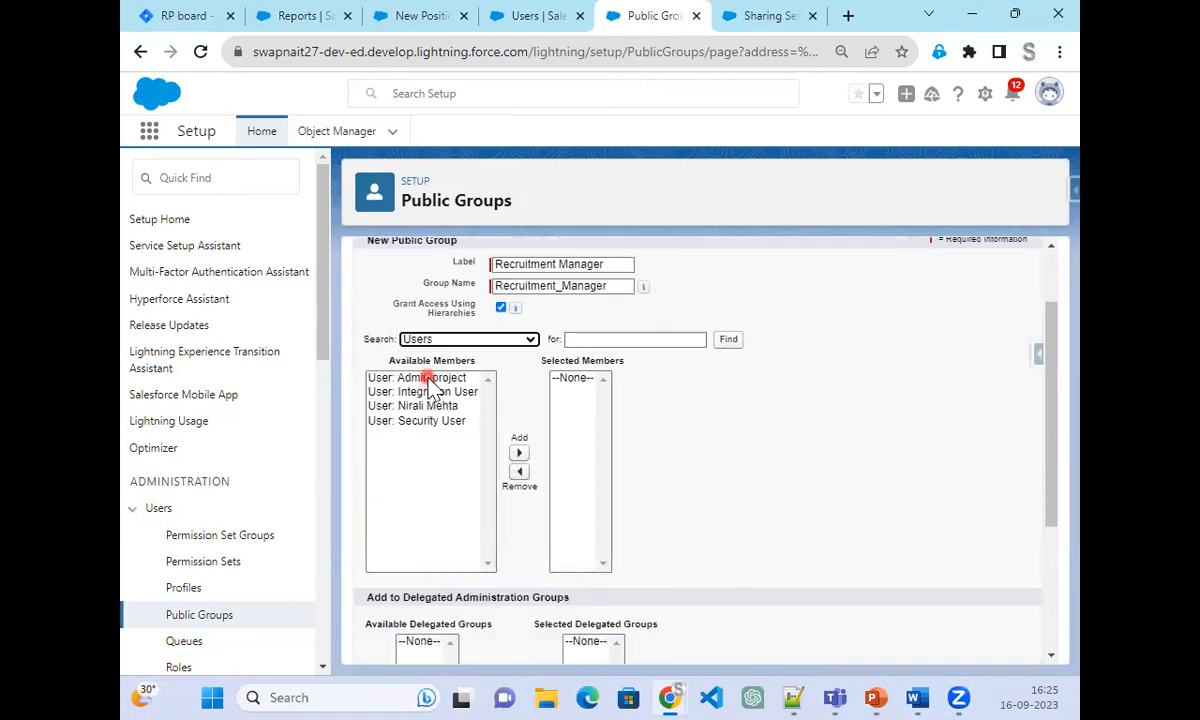
left_click(430, 378)
left_click(519, 453)
left_click(438, 393)
left_click(519, 453)
scroll(736, 535, "down", 2)
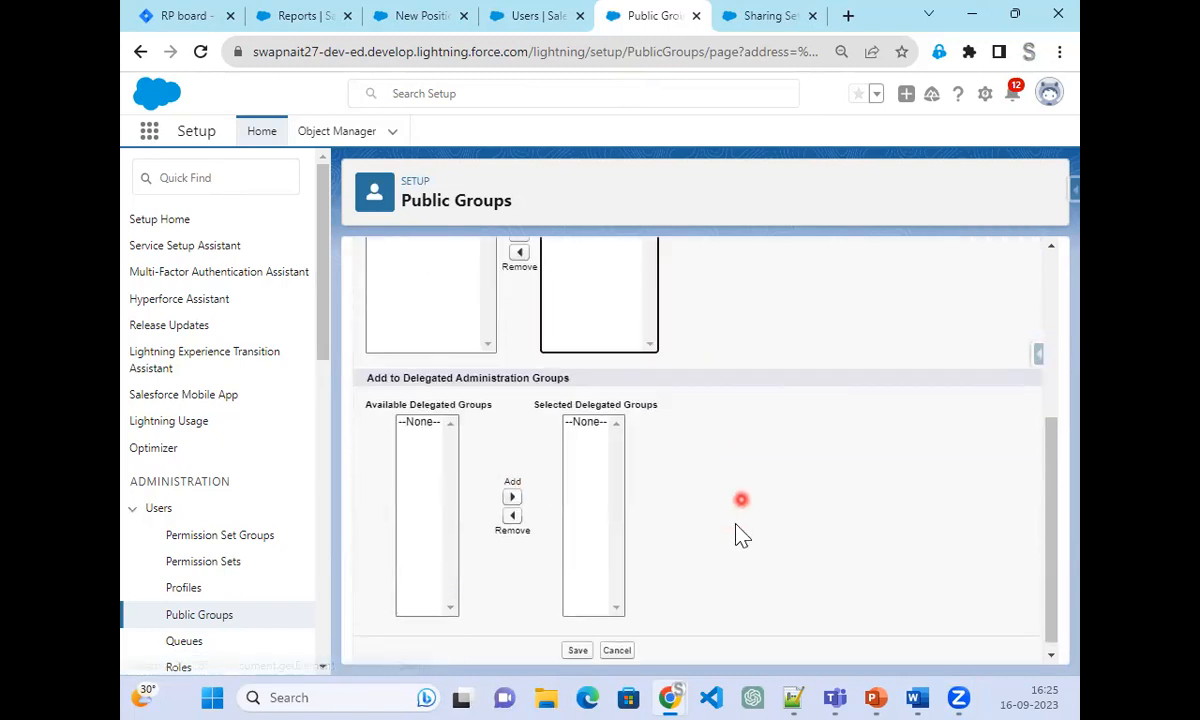
left_click(578, 645)
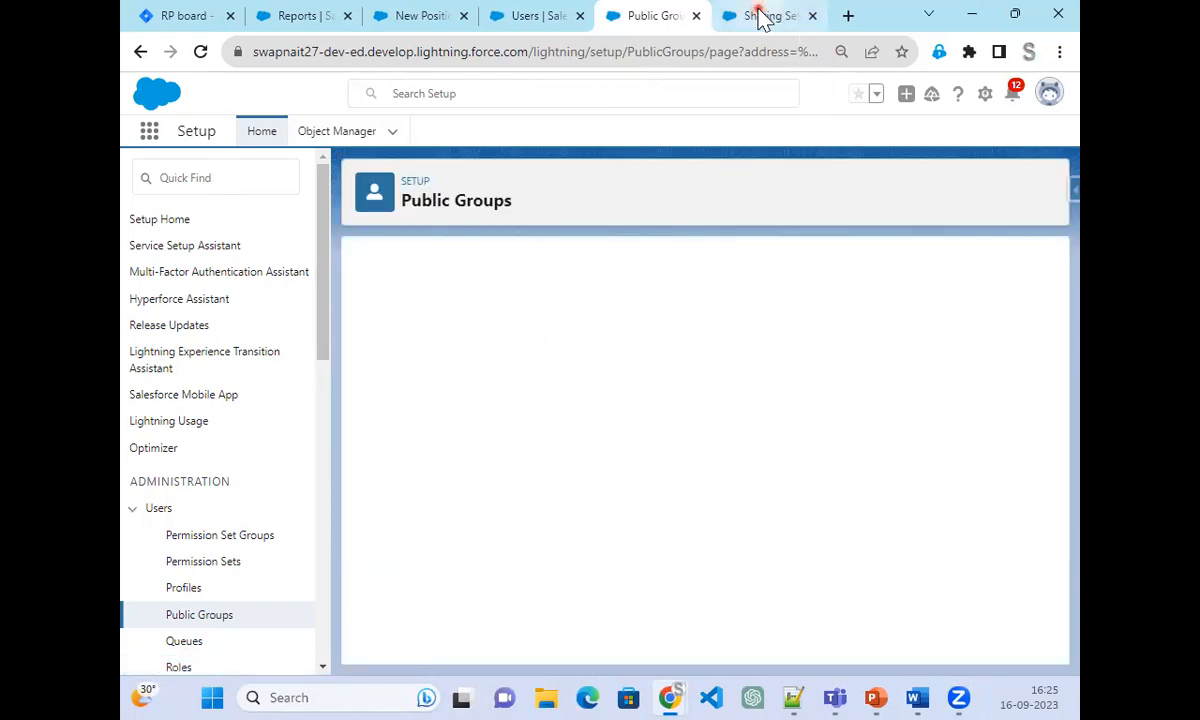
- Reload the Sharing Settings page and show the sharing settings for the Candidate object only
left_click(762, 17)
left_click(201, 52)
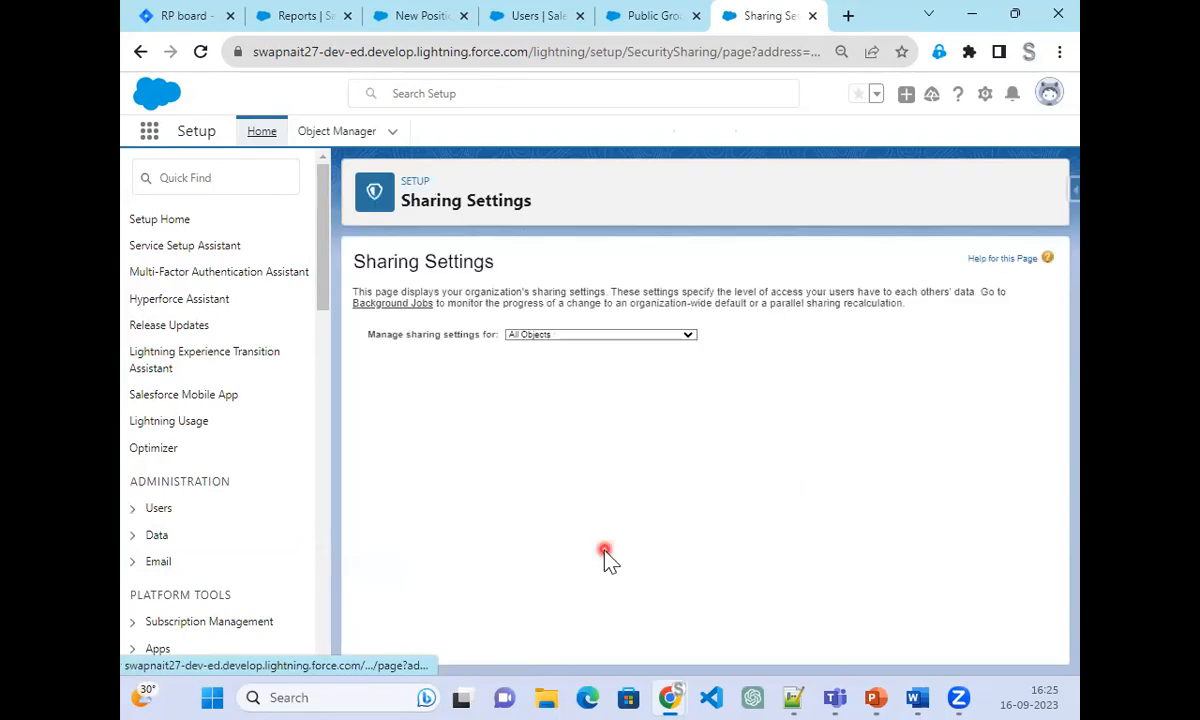
left_click(584, 336)
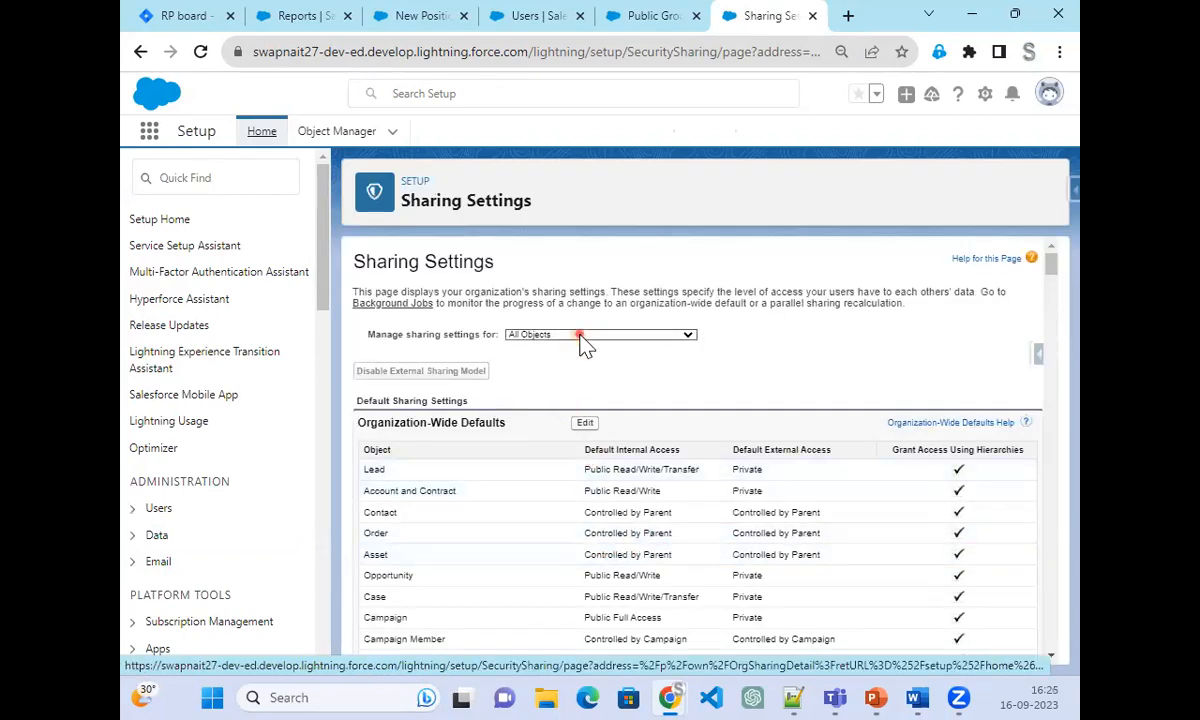
scroll(595, 470, "down", 10)
scroll(597, 505, "down", 2)
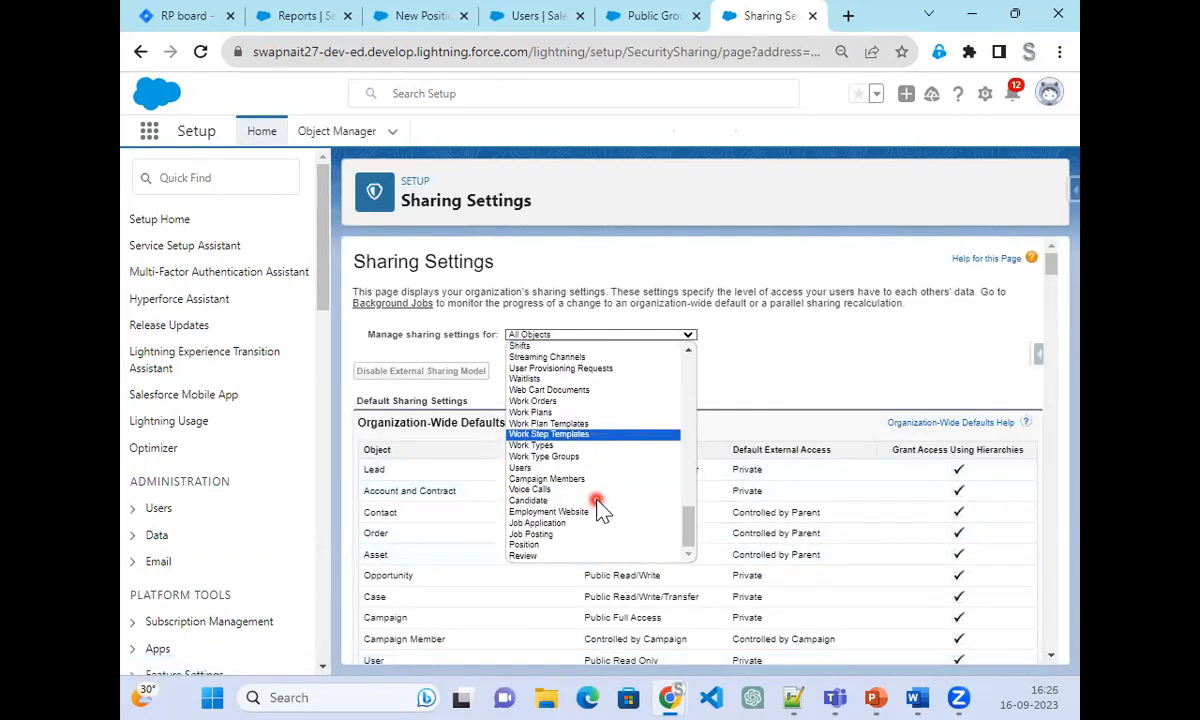
left_click(549, 498)
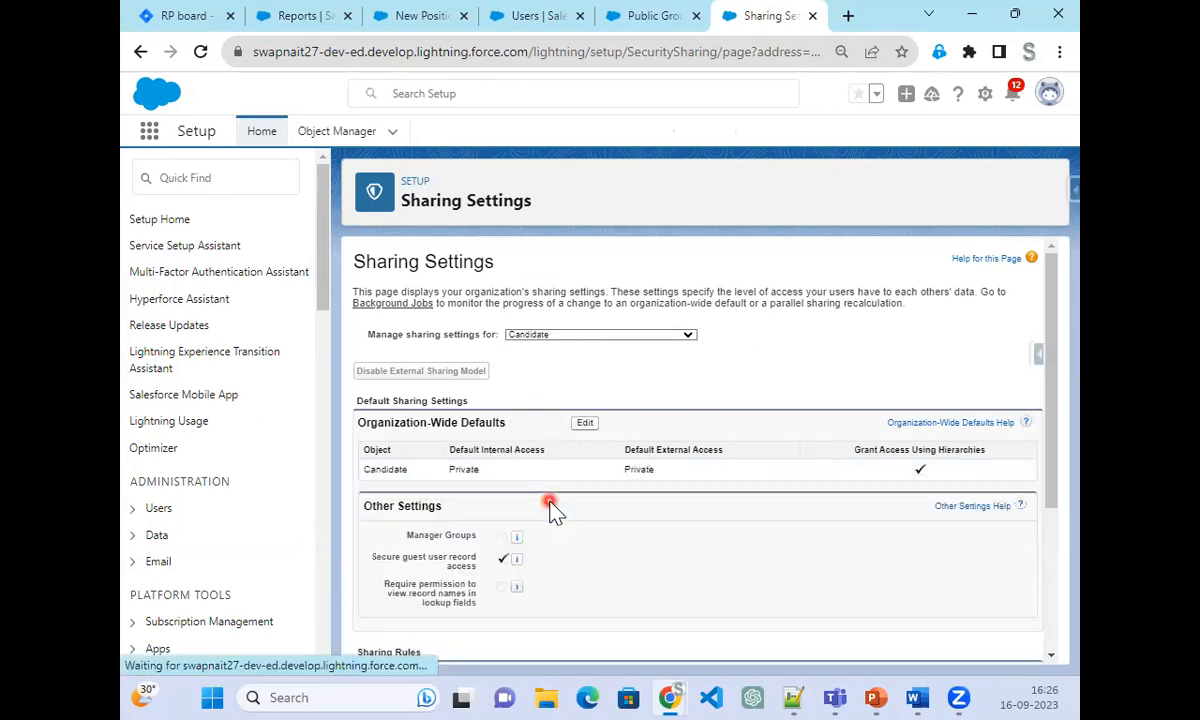
- Start a new Candidate sharing rule labelled Edit Candidates and have its rule name filled in
scroll(557, 560, "down", 2)
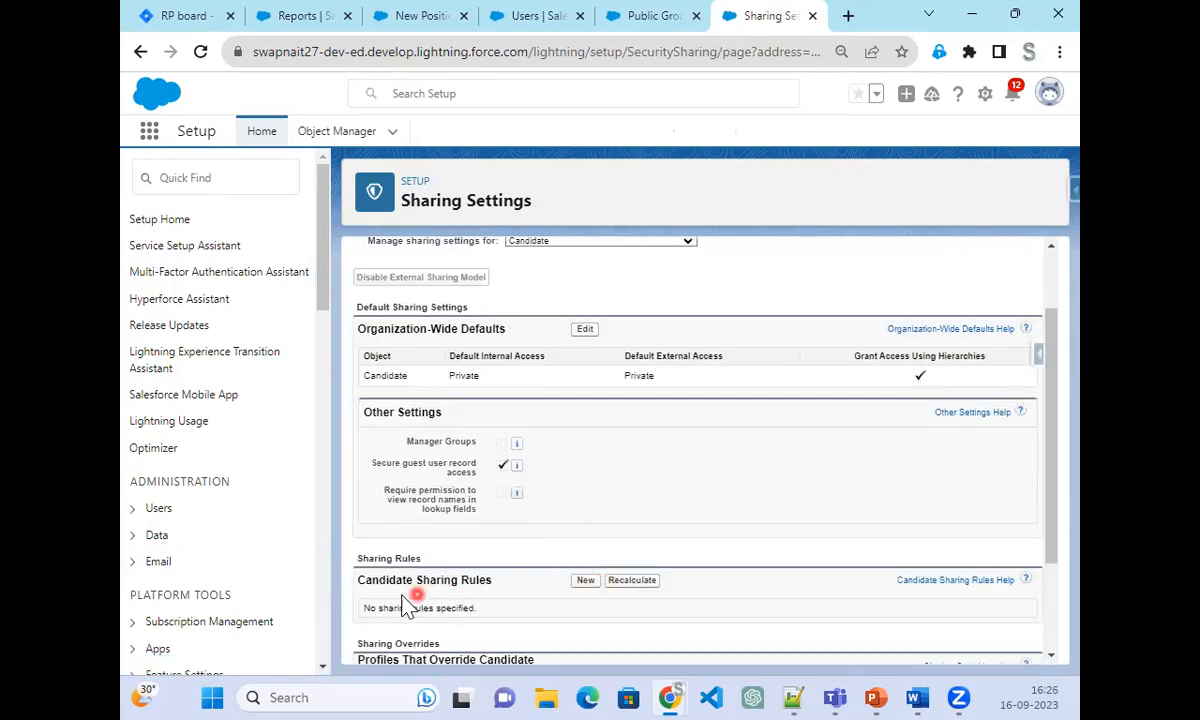
left_click(585, 584)
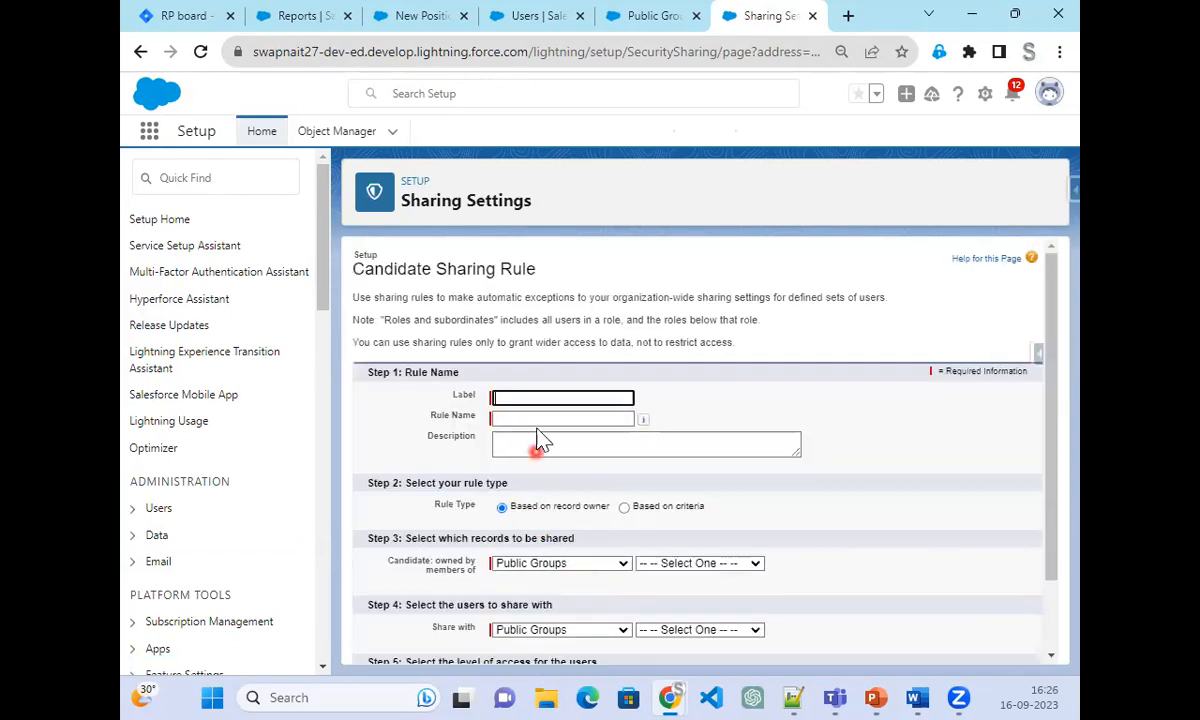
type("E")
left_click(545, 420)
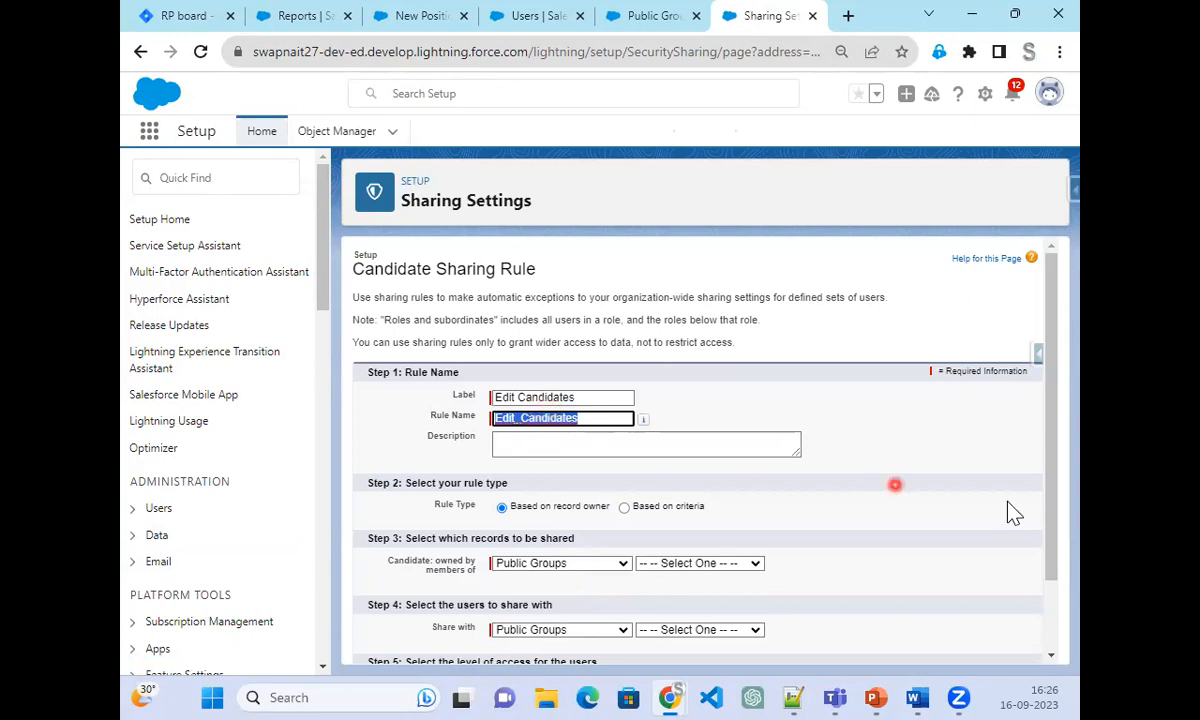
- Share candidates owned by the public group All Internal Users with the public group Recruitment Manager
scroll(990, 515, "down", 2)
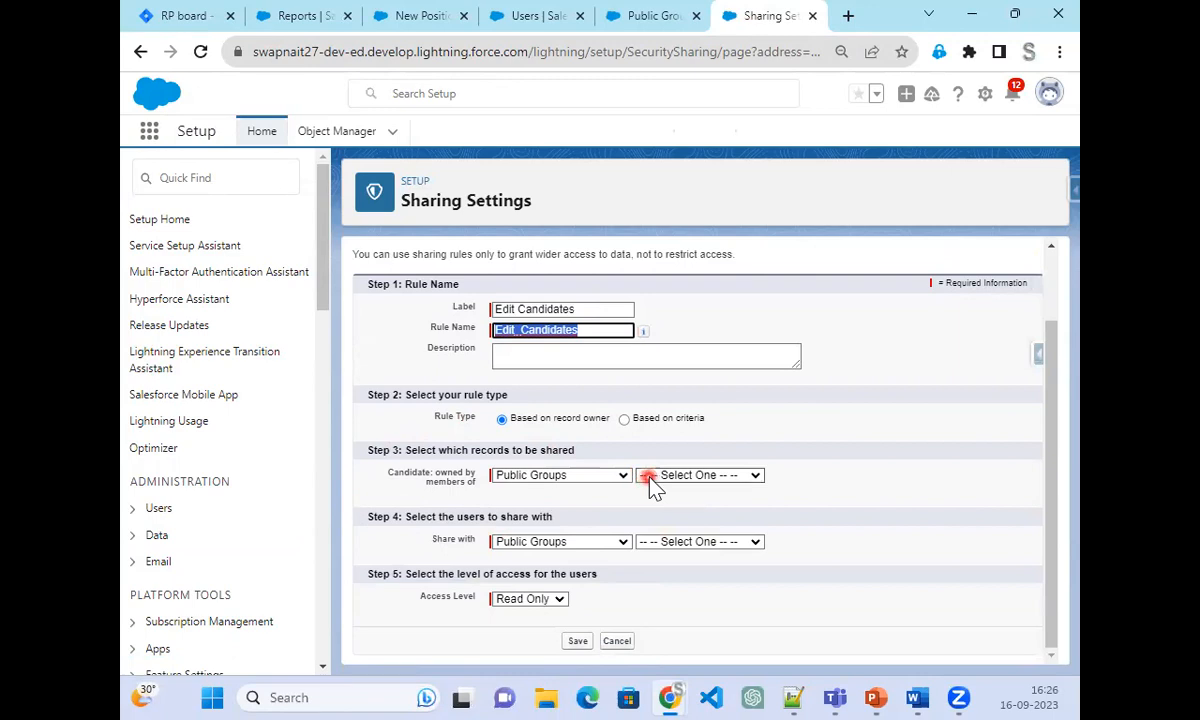
left_click(590, 477)
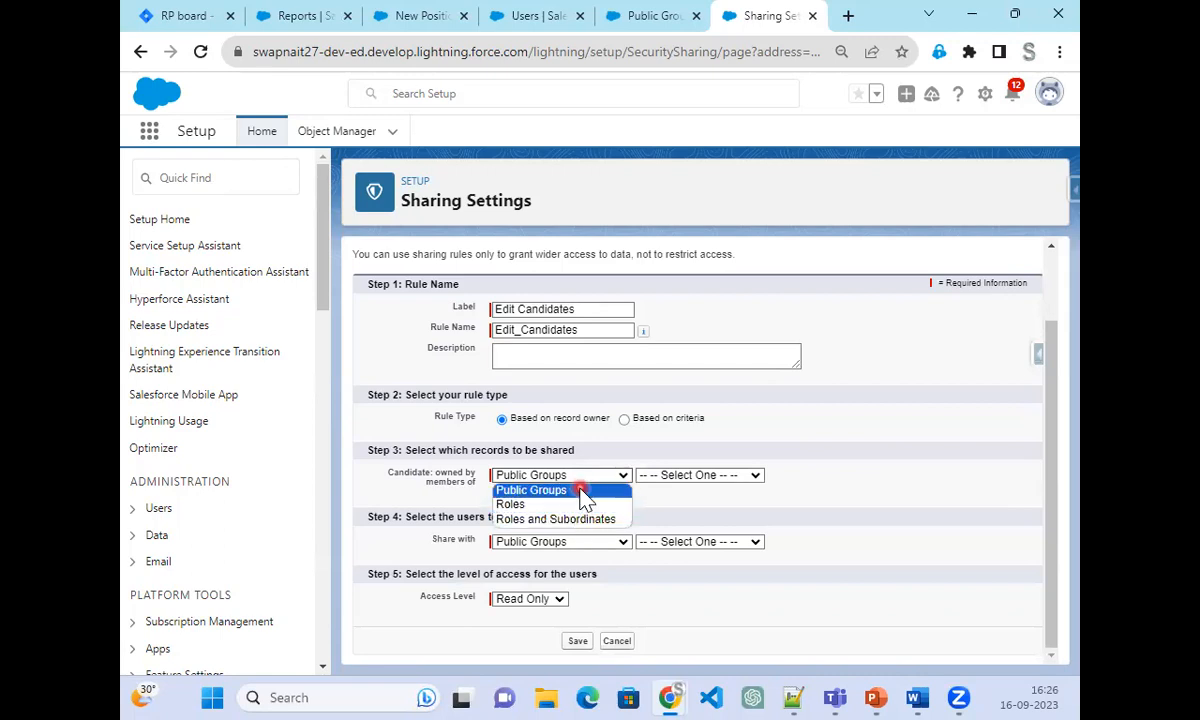
left_click(691, 478)
left_click(691, 478)
left_click(693, 505)
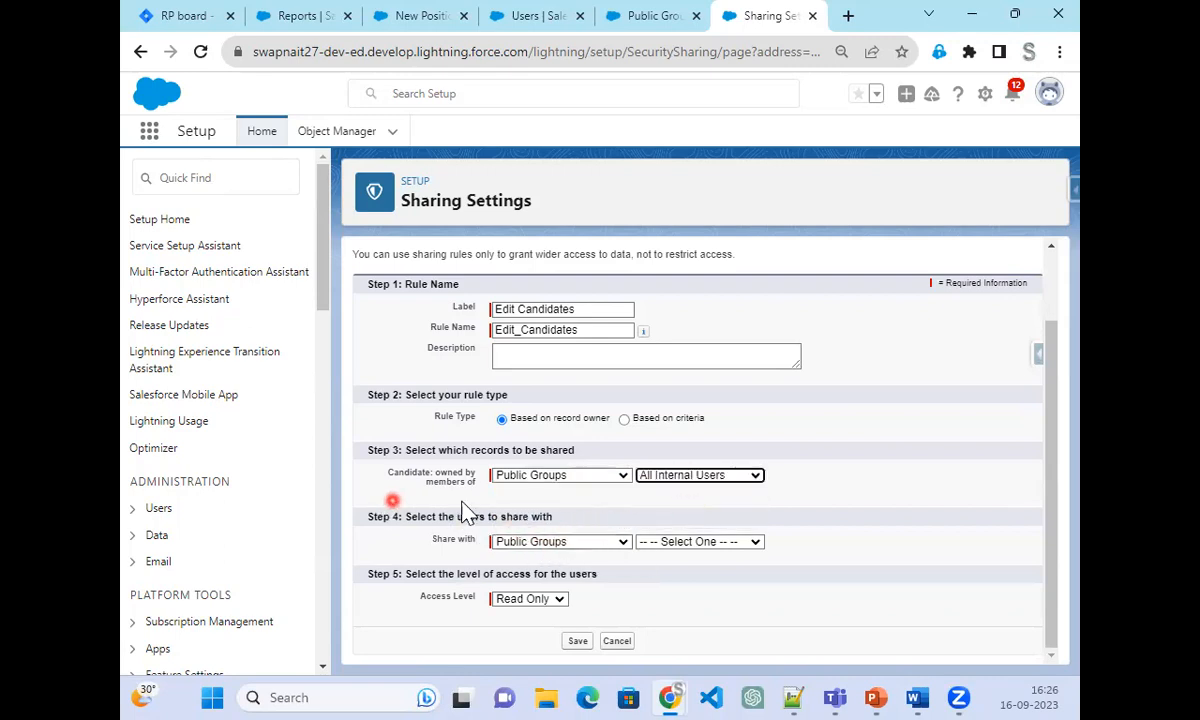
left_click(670, 545)
left_click(676, 586)
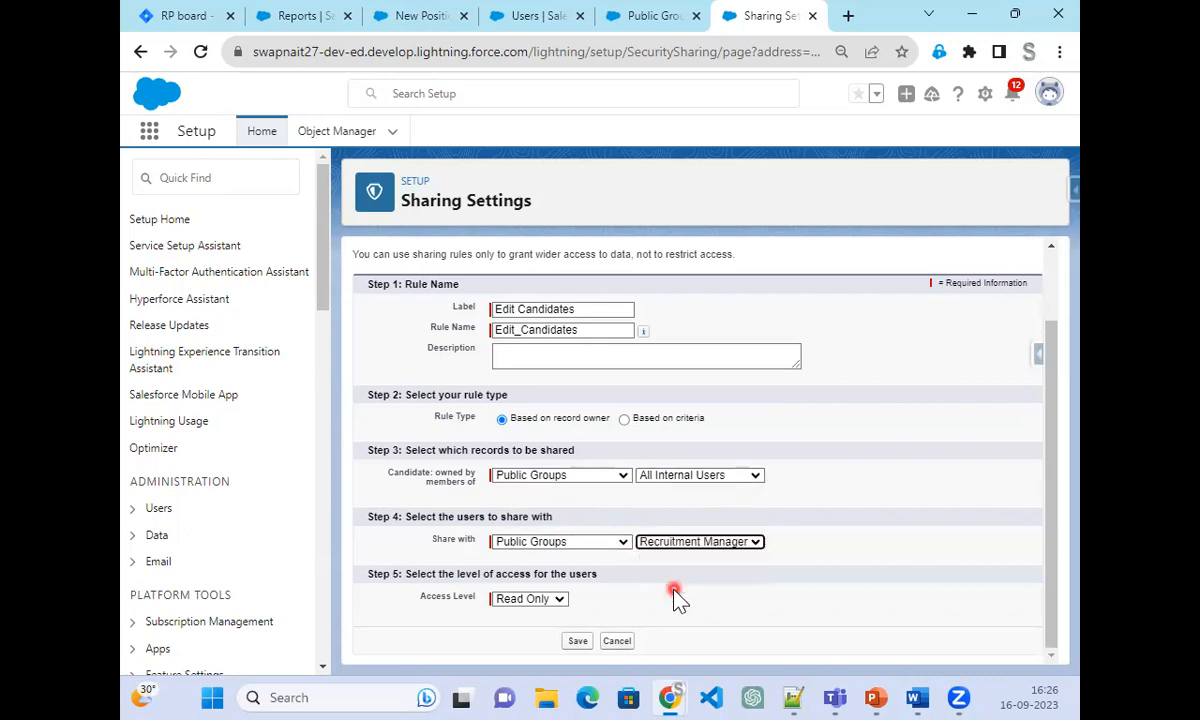
- Set the Edit Candidates rule's access level to Read/Write, save it and accept the sharing recalculation
left_click(542, 599)
left_click(530, 628)
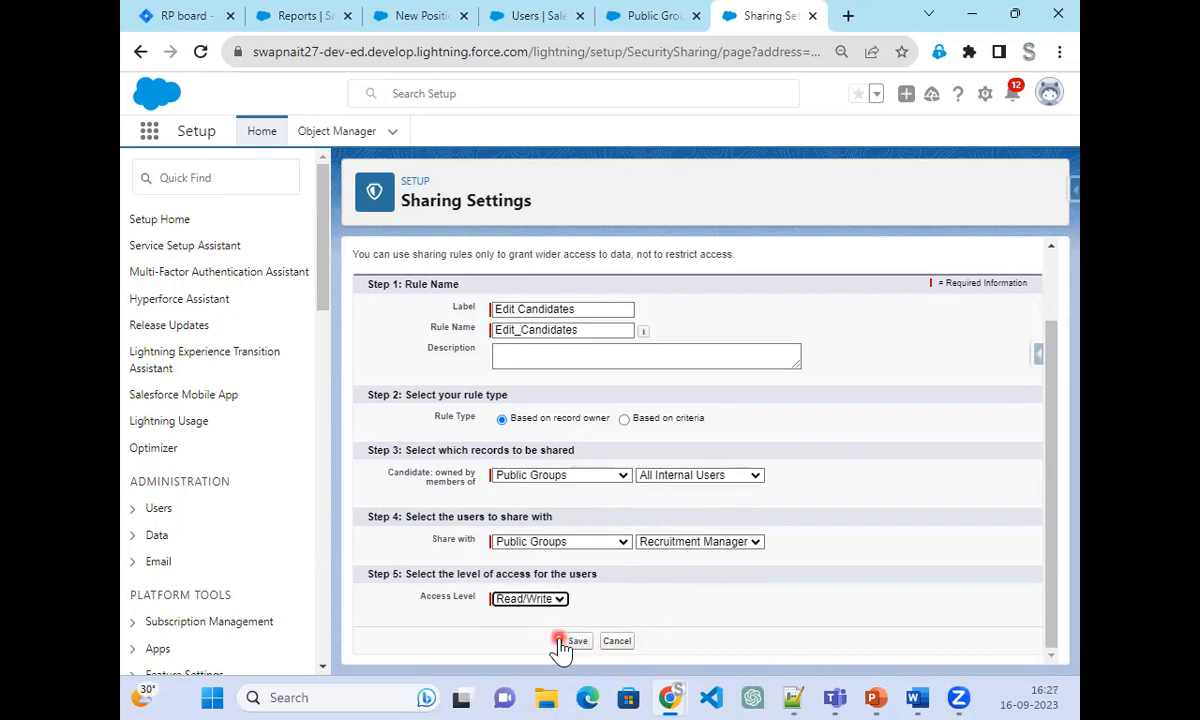
left_click(576, 641)
left_click(691, 197)
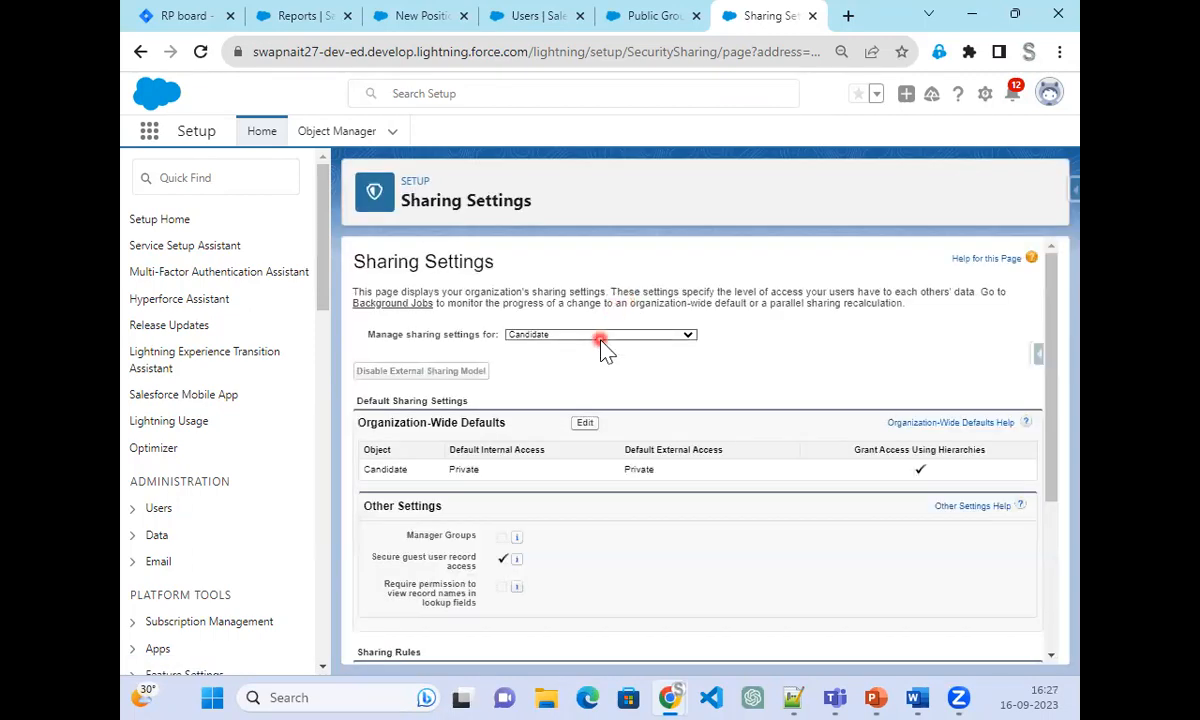
- Switch the managed sharing settings to the Job Application object
left_click(601, 337)
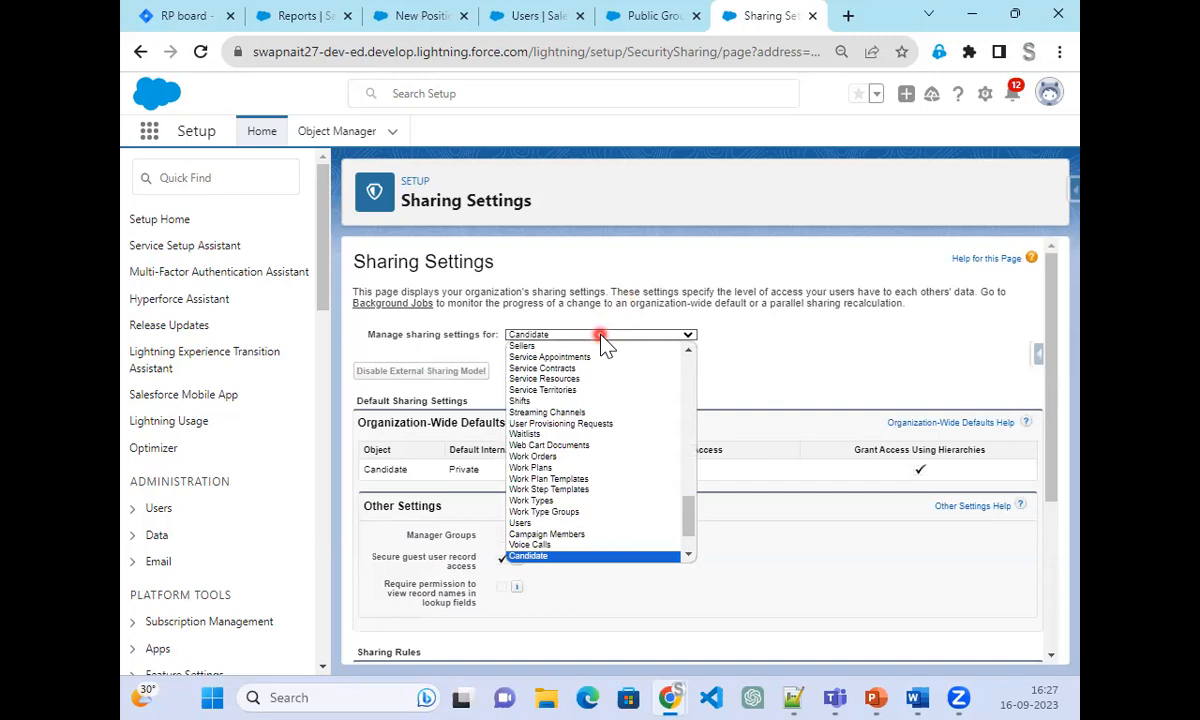
scroll(617, 550, "down", 2)
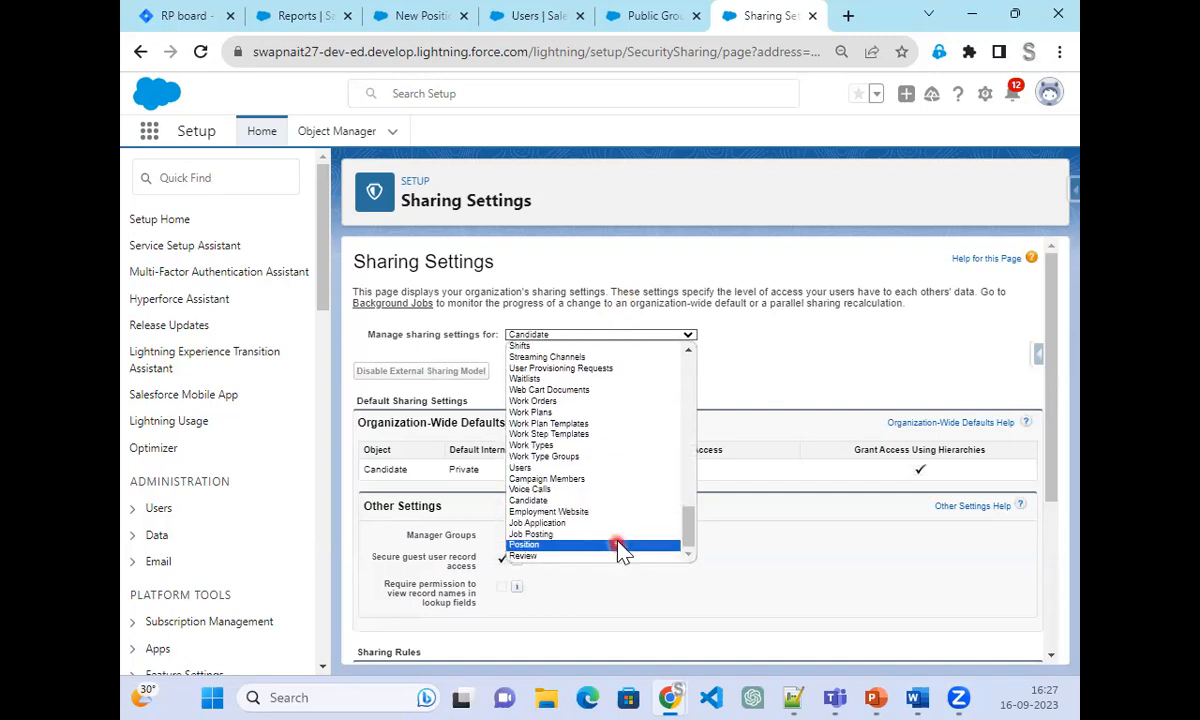
left_click(610, 524)
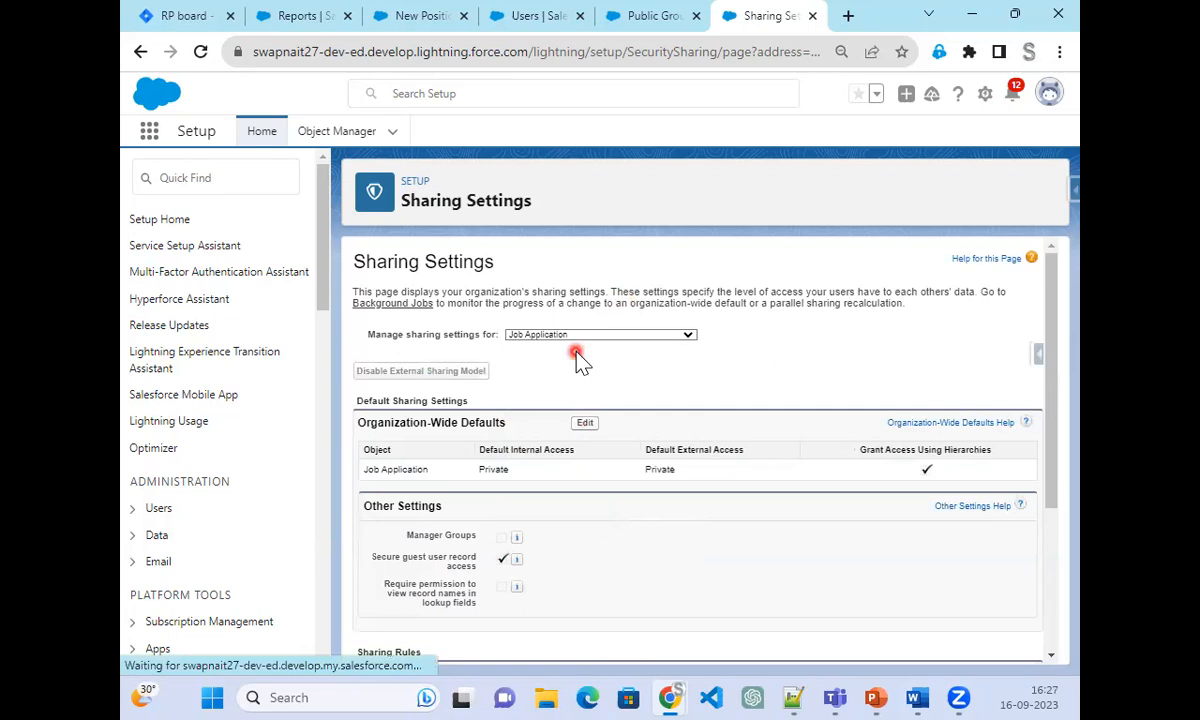
- Start a new Job Application sharing rule labelled Edit Job Application and have its rule name filled in
scroll(580, 470, "down", 3)
left_click(586, 443)
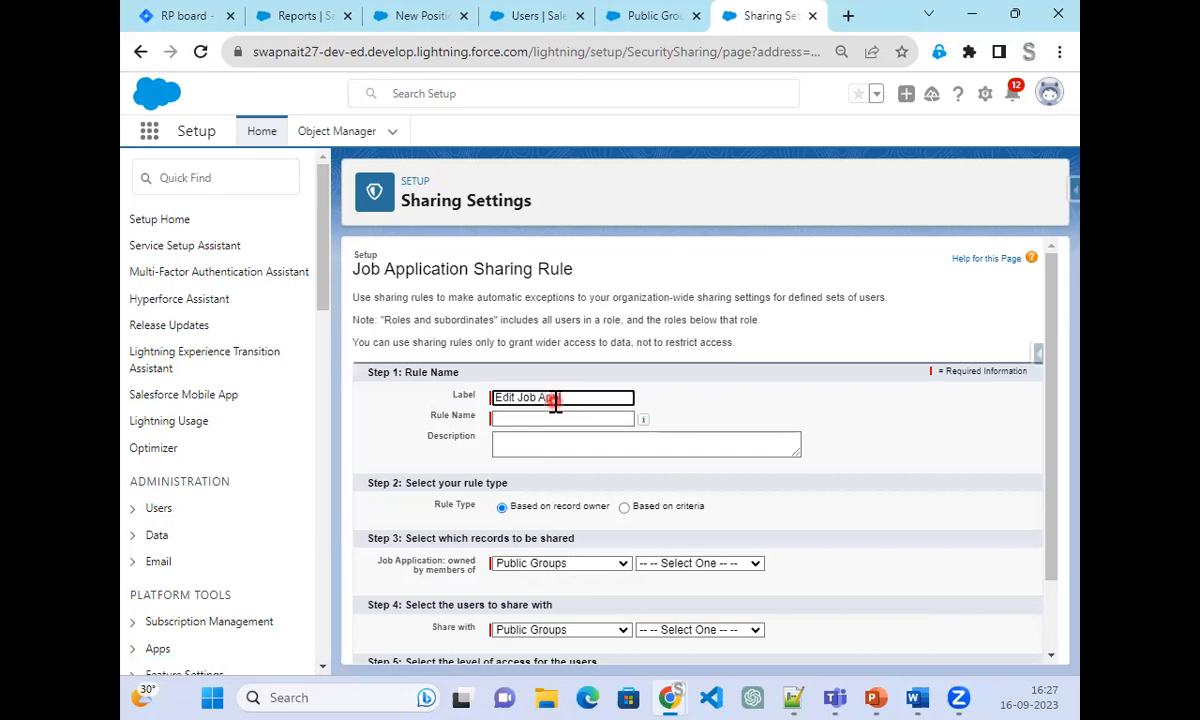
type("Edit Job Application")
key("Tab")
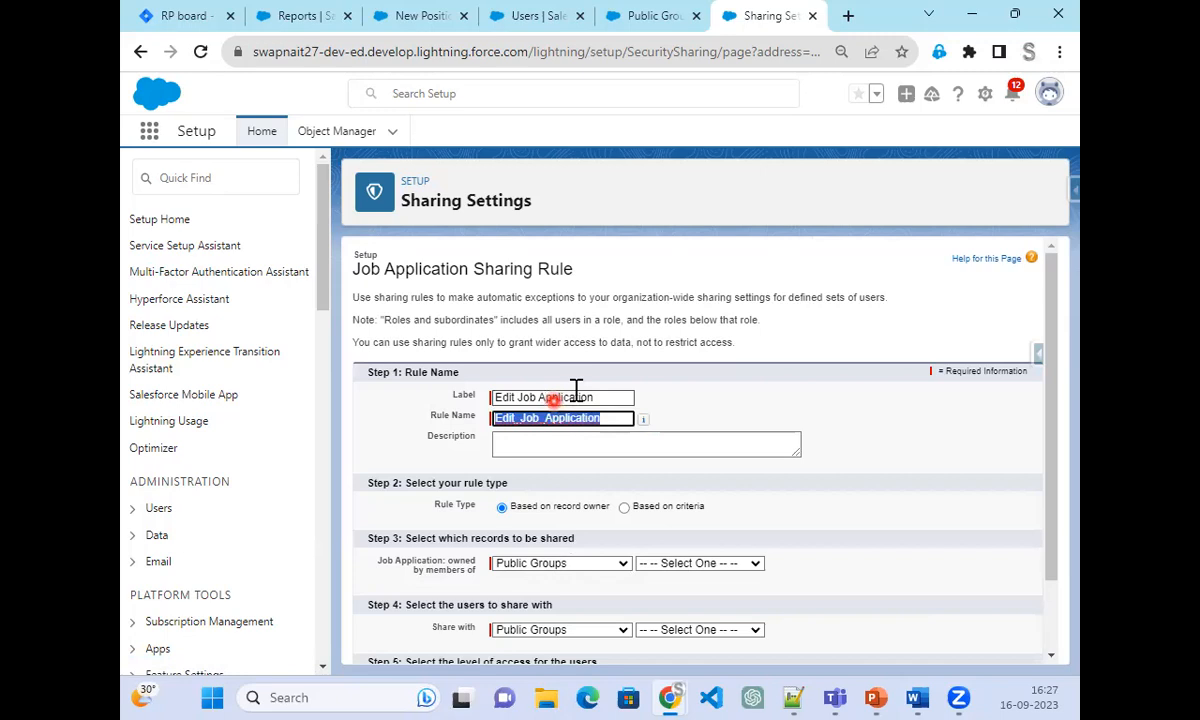
- Share job applications owned by the public group All Internal Users with the public group Recruitment Manager
scroll(590, 430, "down", 2)
left_click(688, 477)
left_click(680, 505)
left_click(584, 541)
left_click(753, 541)
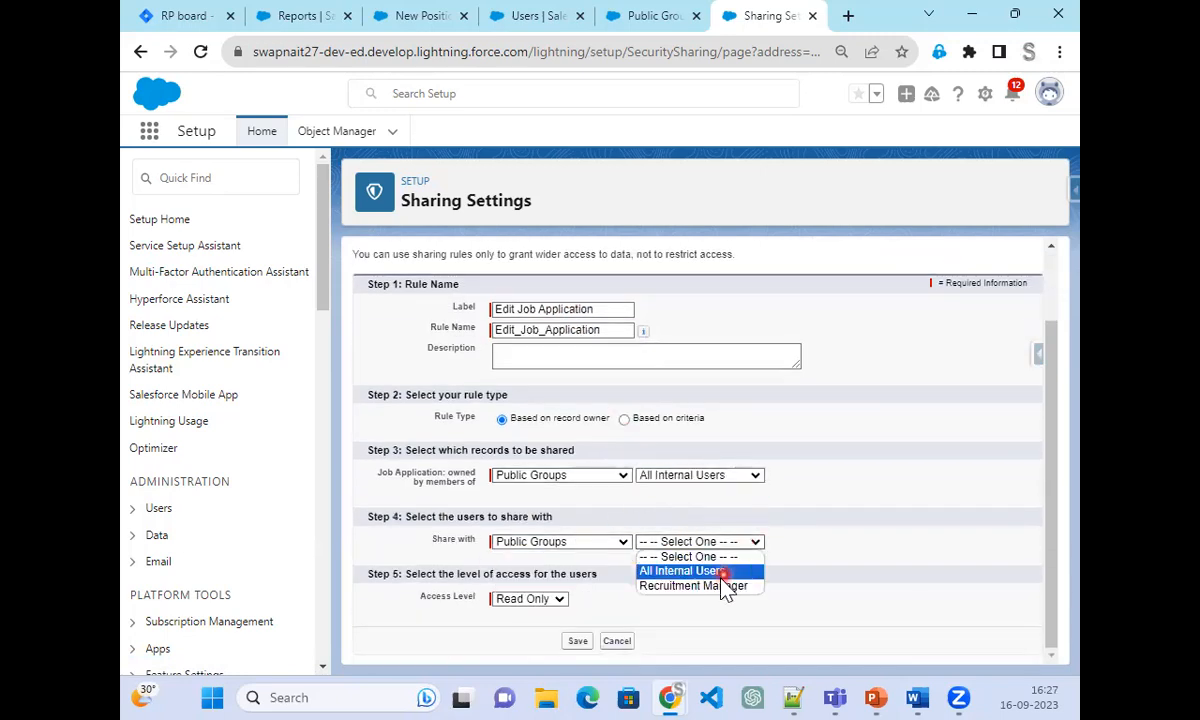
left_click(720, 587)
- Set the Edit Job Application rule's access level to Read/Write, save it and accept the sharing recalculation
left_click(558, 599)
left_click(546, 629)
left_click(572, 642)
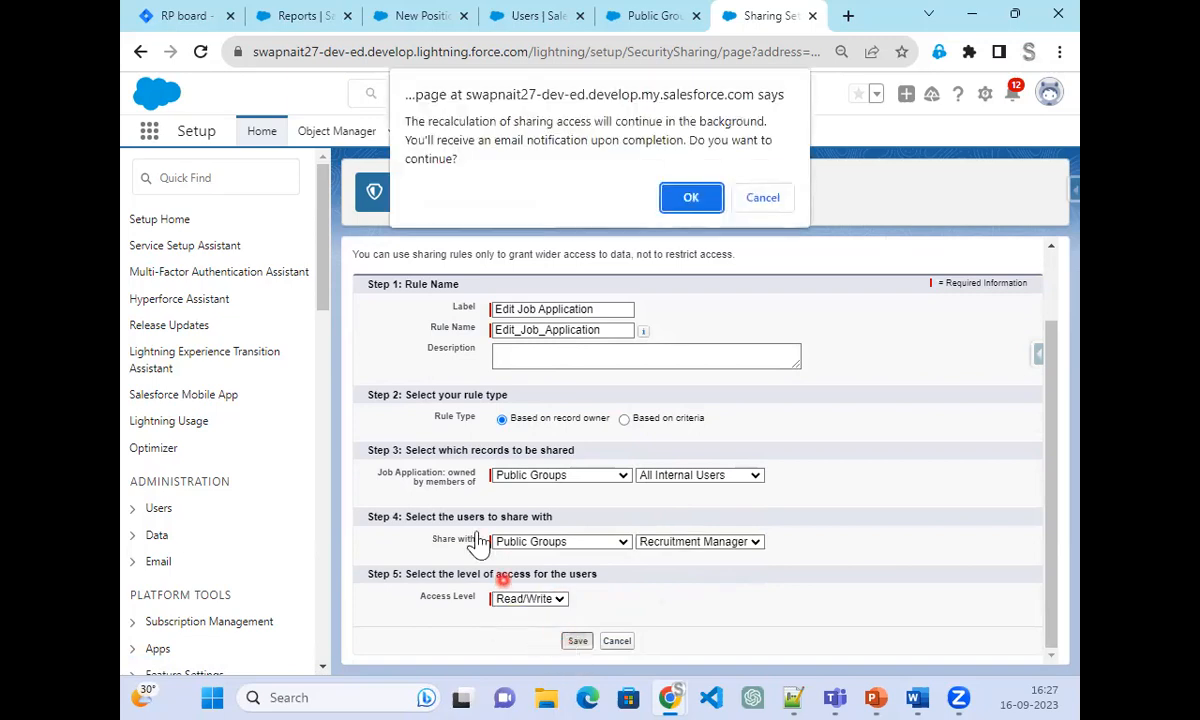
left_click(691, 199)
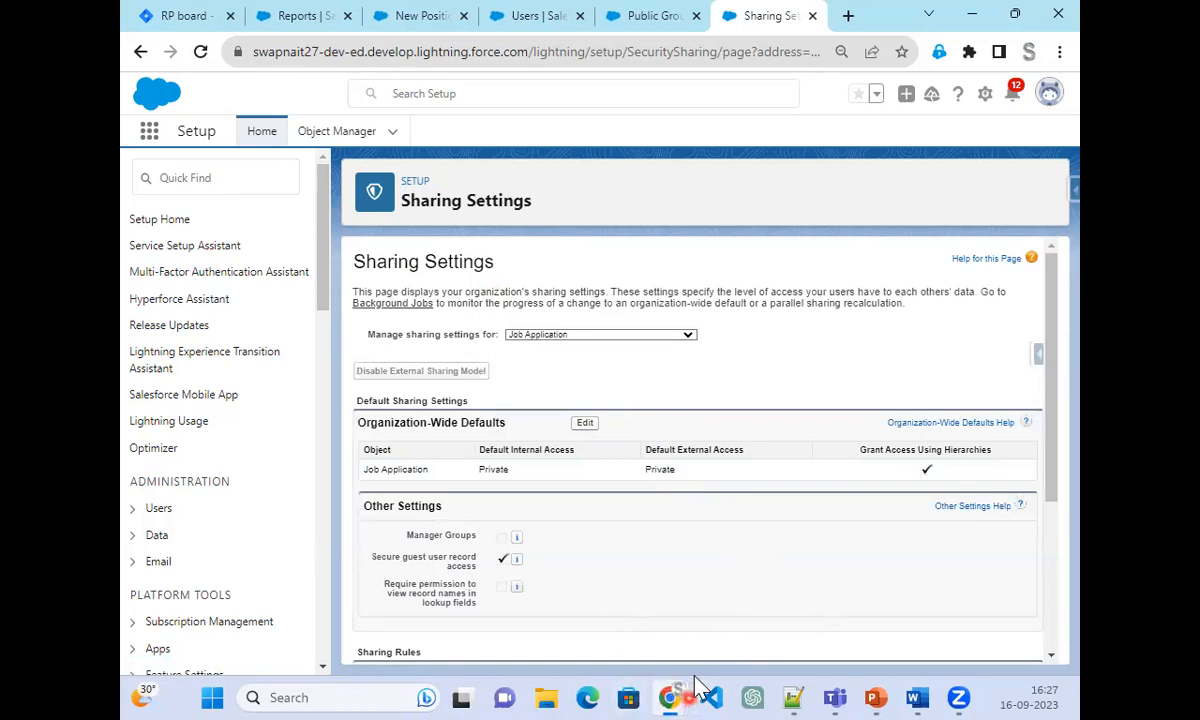
- Switch to the Recruiter user's incognito Chrome window, reload it and list the candidates in the All view
mouse_move(672, 695)
left_click(865, 624)
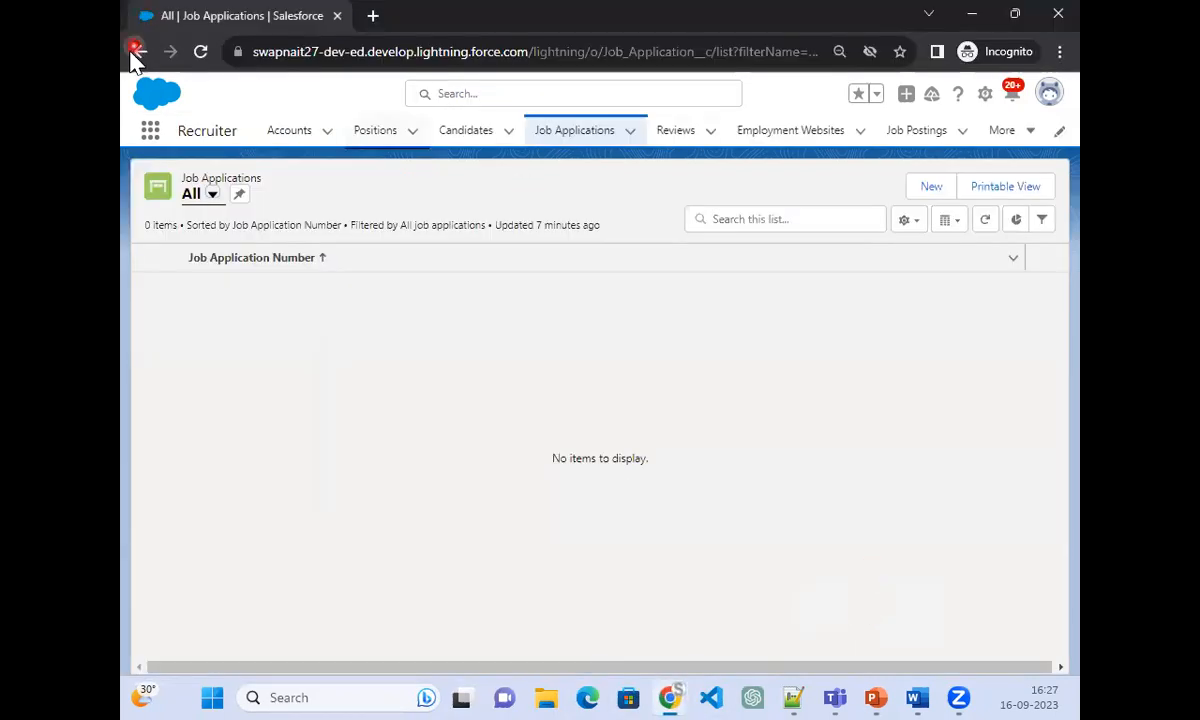
left_click(200, 53)
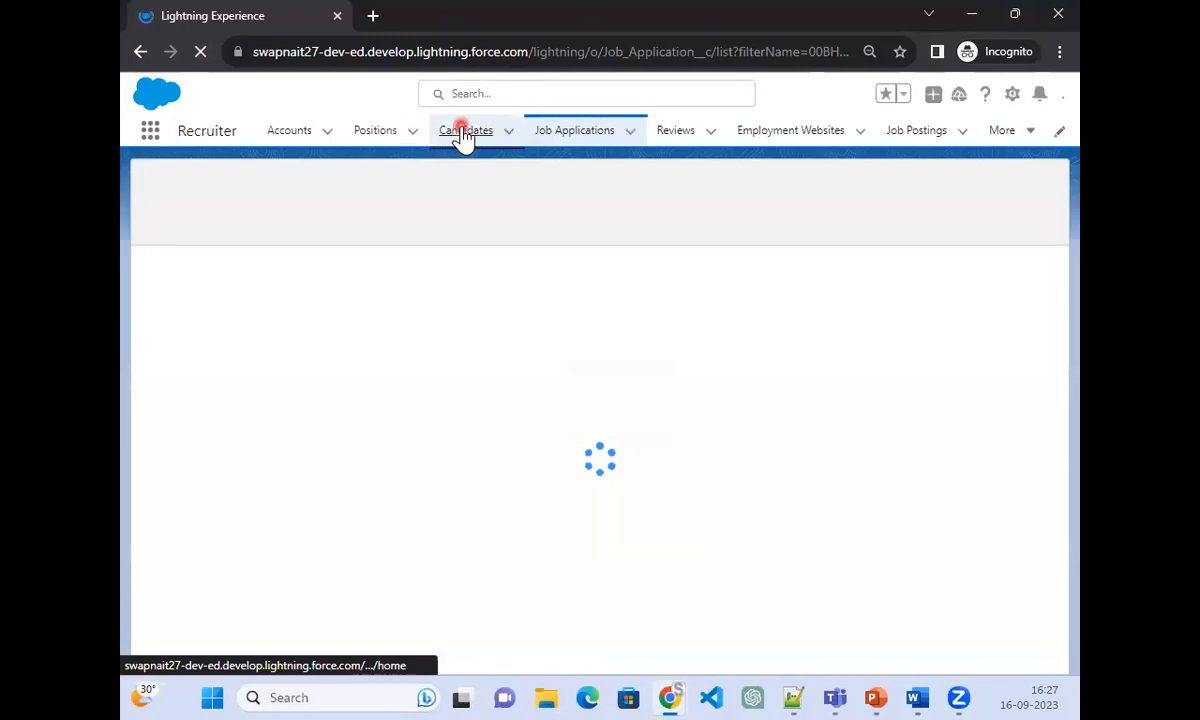
left_click(463, 133)
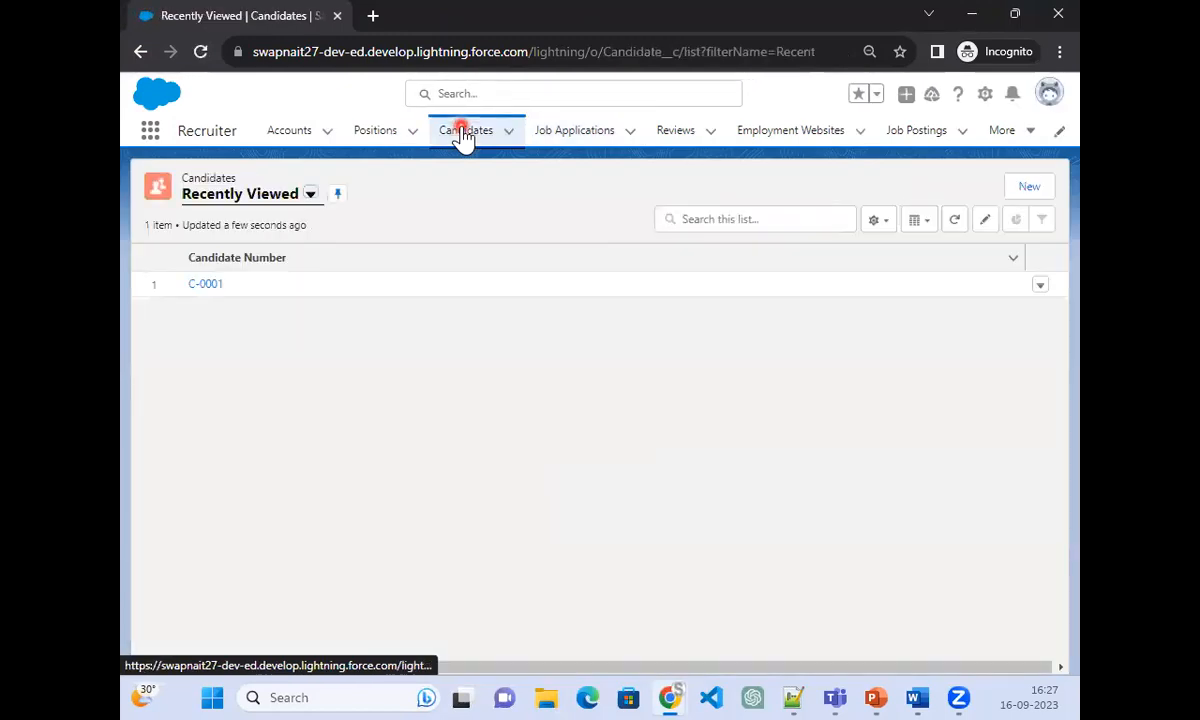
left_click(310, 194)
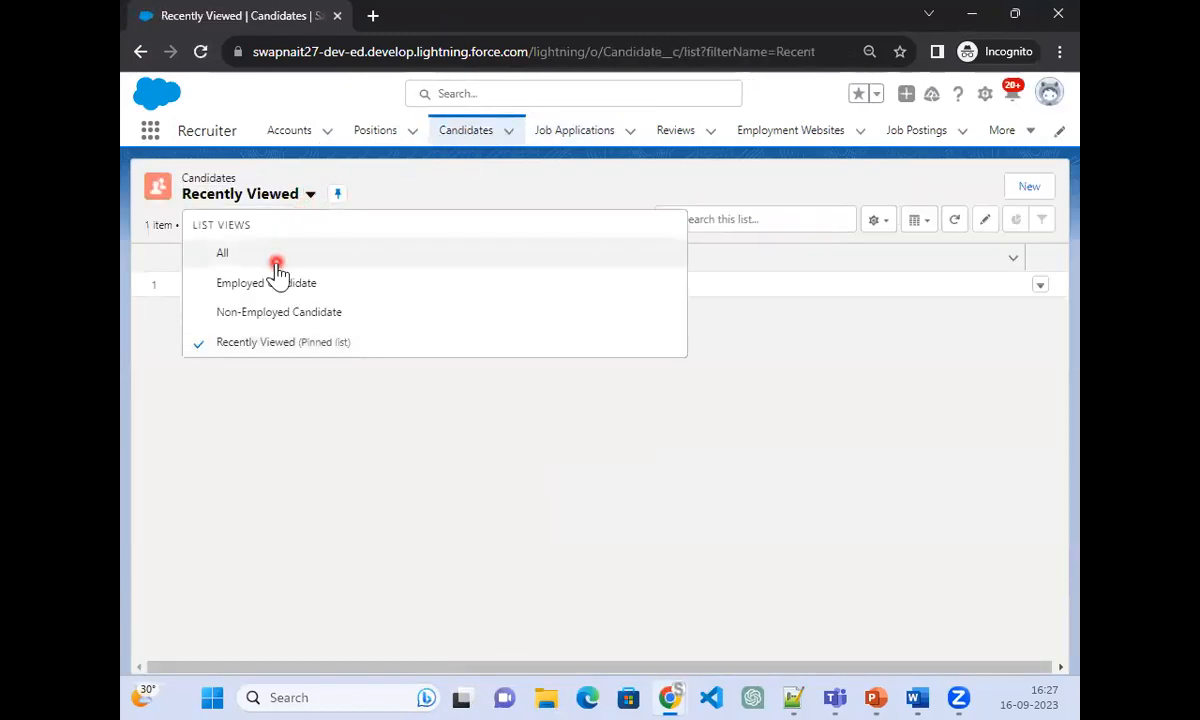
left_click(275, 260)
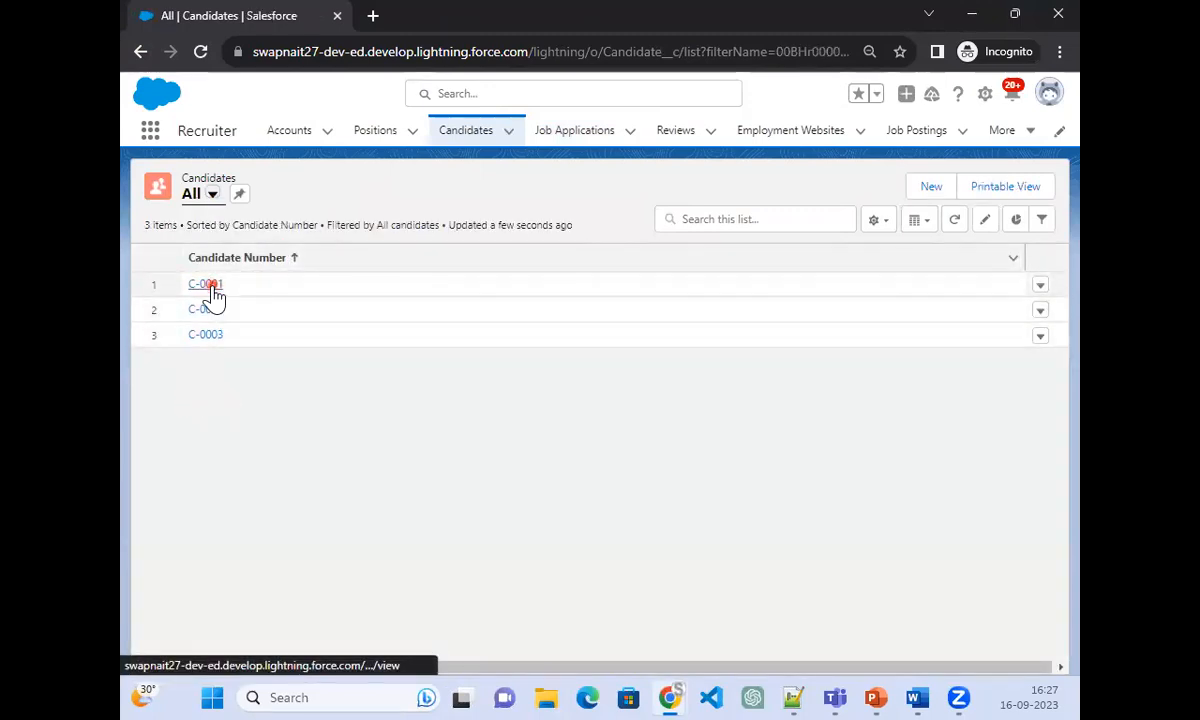
- Open candidate C-0001 to check its record access, and return to the All list of candidates
left_click(210, 287)
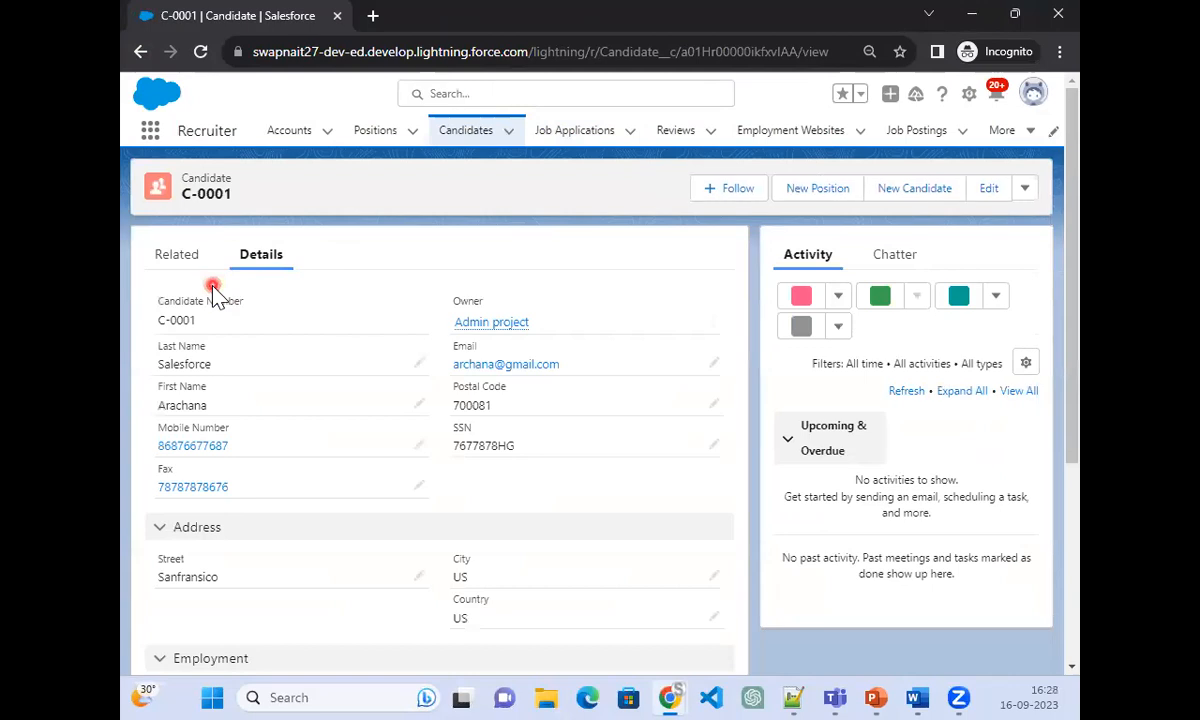
left_click(465, 130)
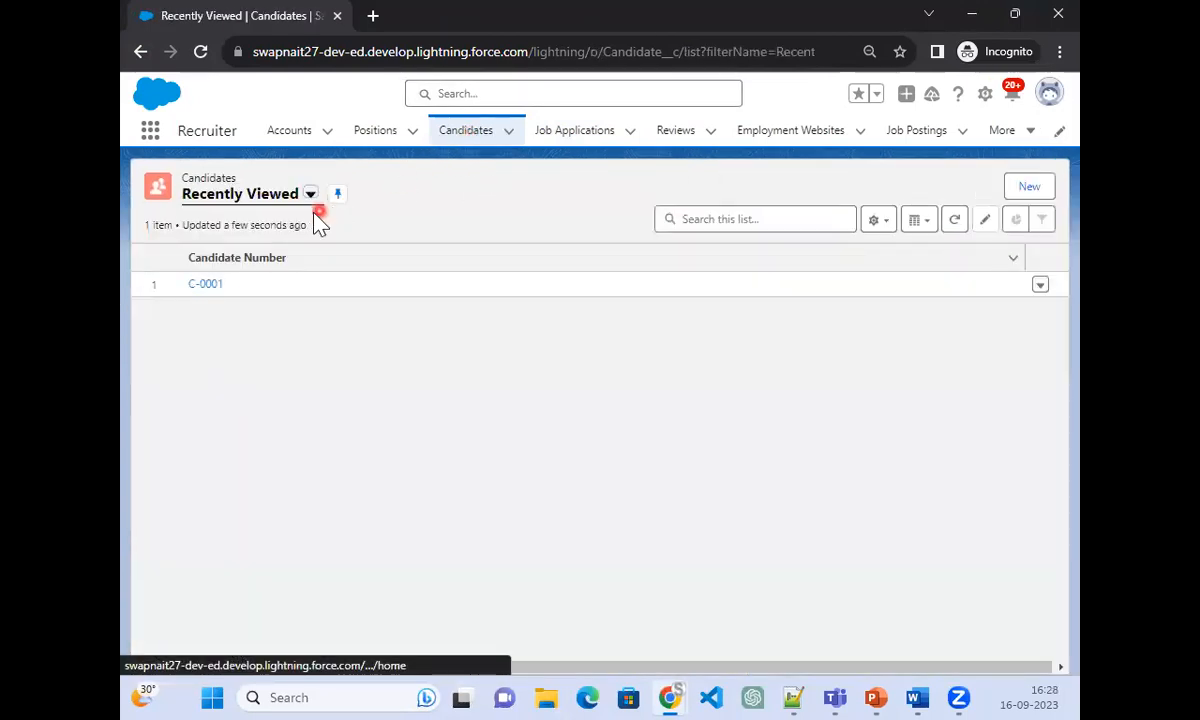
left_click(310, 194)
left_click(303, 258)
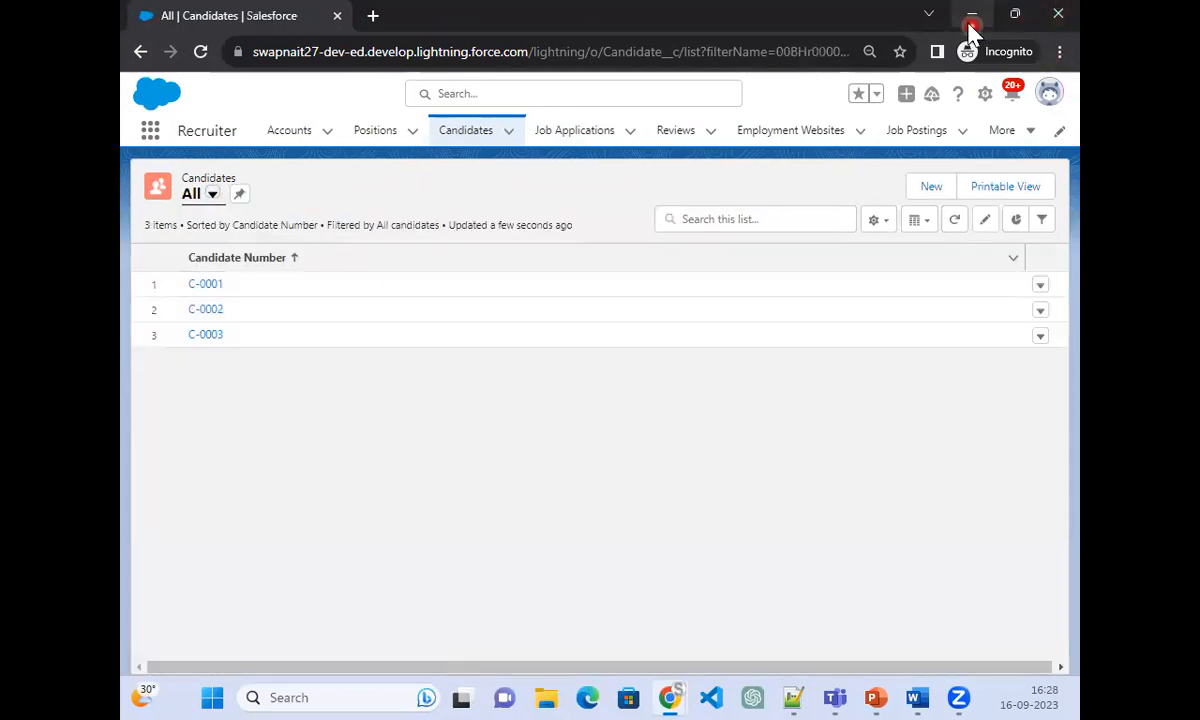
- Return to the administrator's Chrome window and bring up the Recruiter user's detail page
left_click(971, 14)
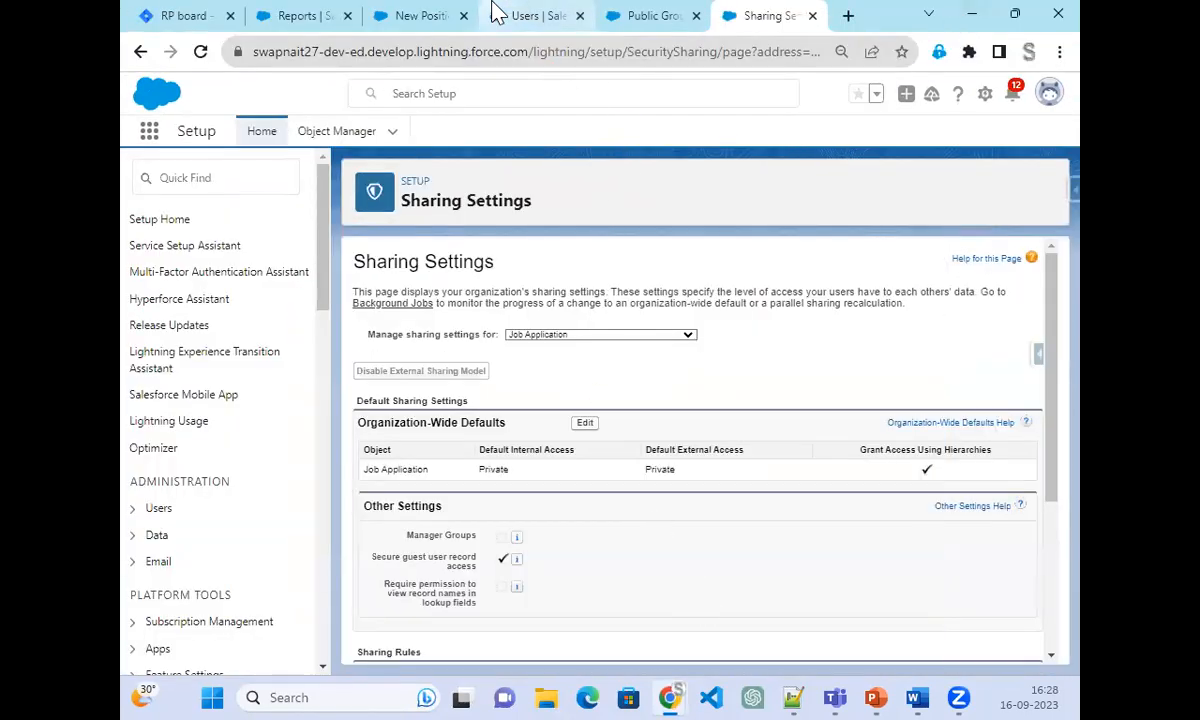
left_click(524, 18)
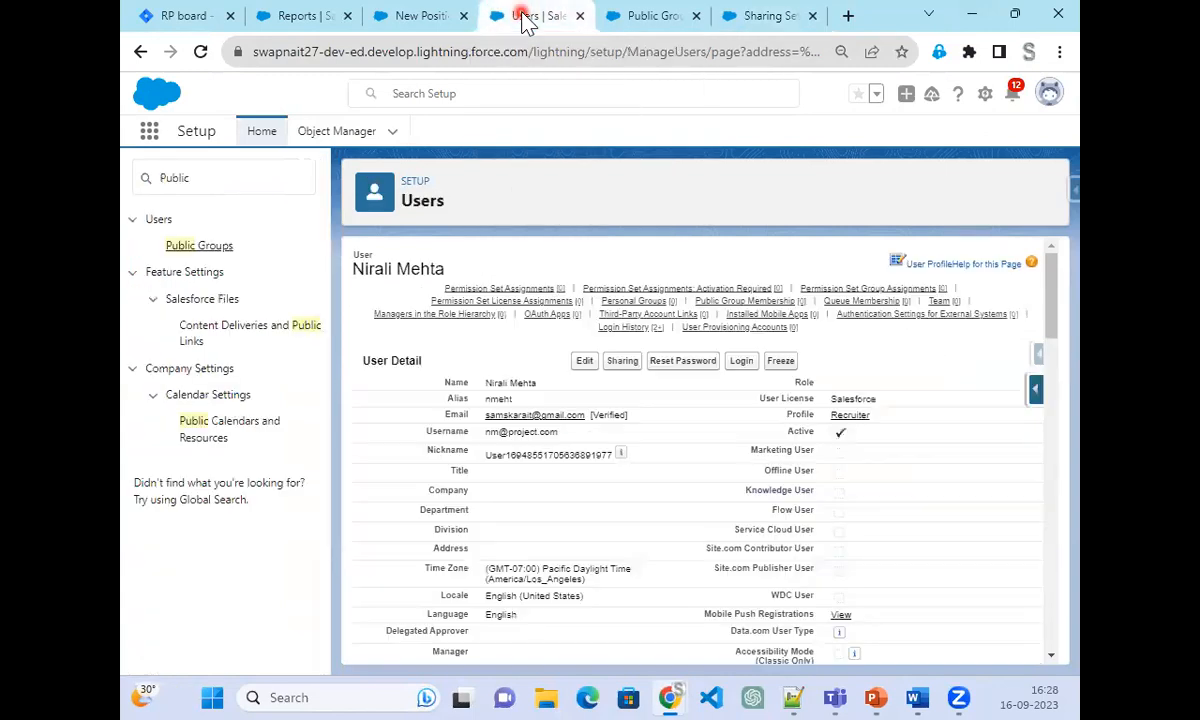
- Return to the administrator's Candidates page and list the candidates in the All view
left_click(450, 20)
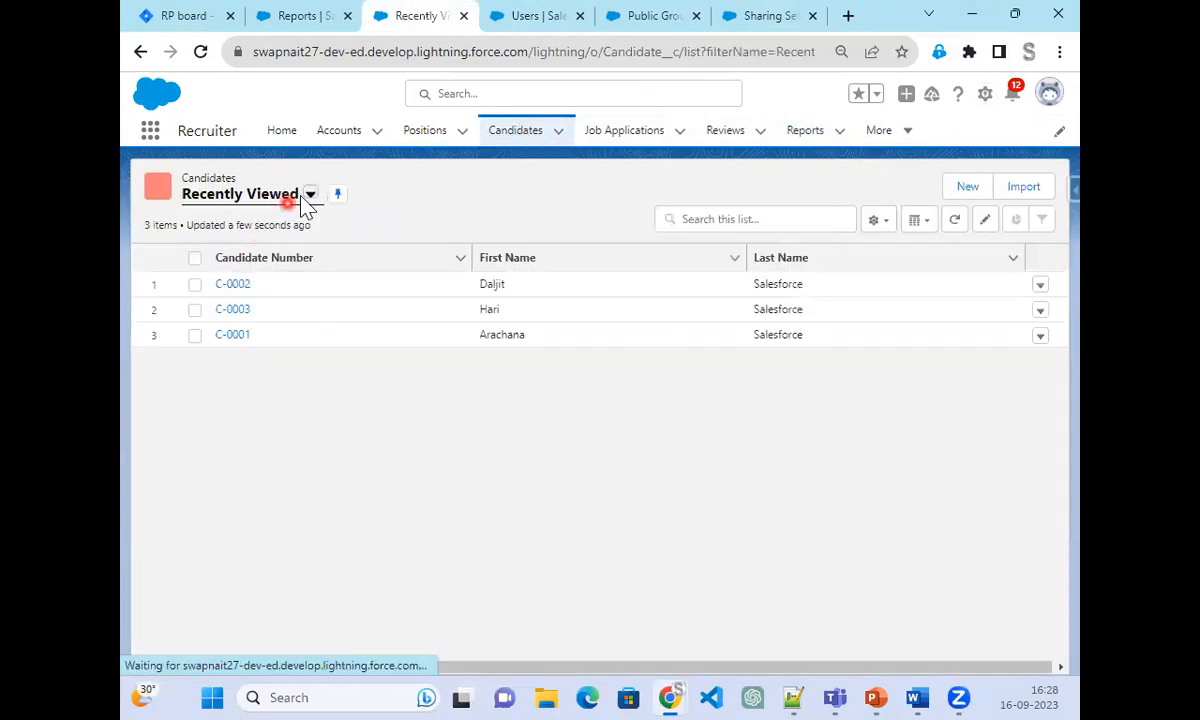
left_click(310, 193)
left_click(310, 193)
left_click(254, 262)
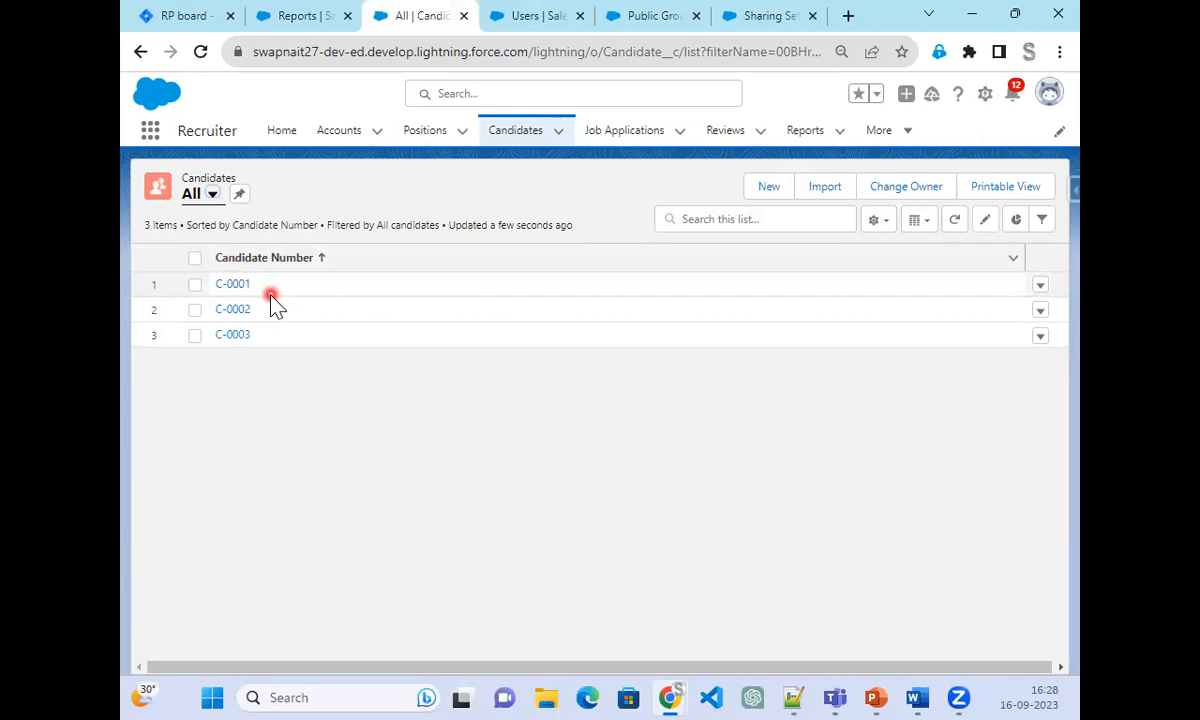
- Review the Job Application sharing rule's owner criteria, shared group and access level in Sharing Settings
left_click(776, 22)
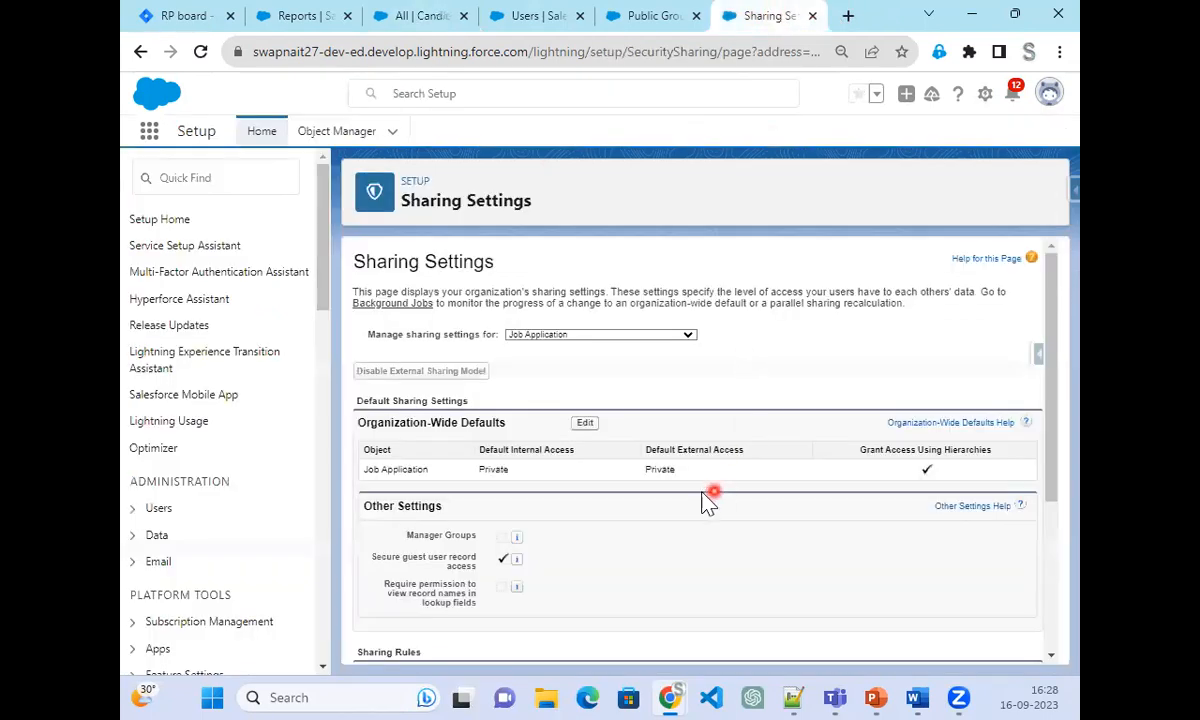
scroll(624, 498, "down", 3)
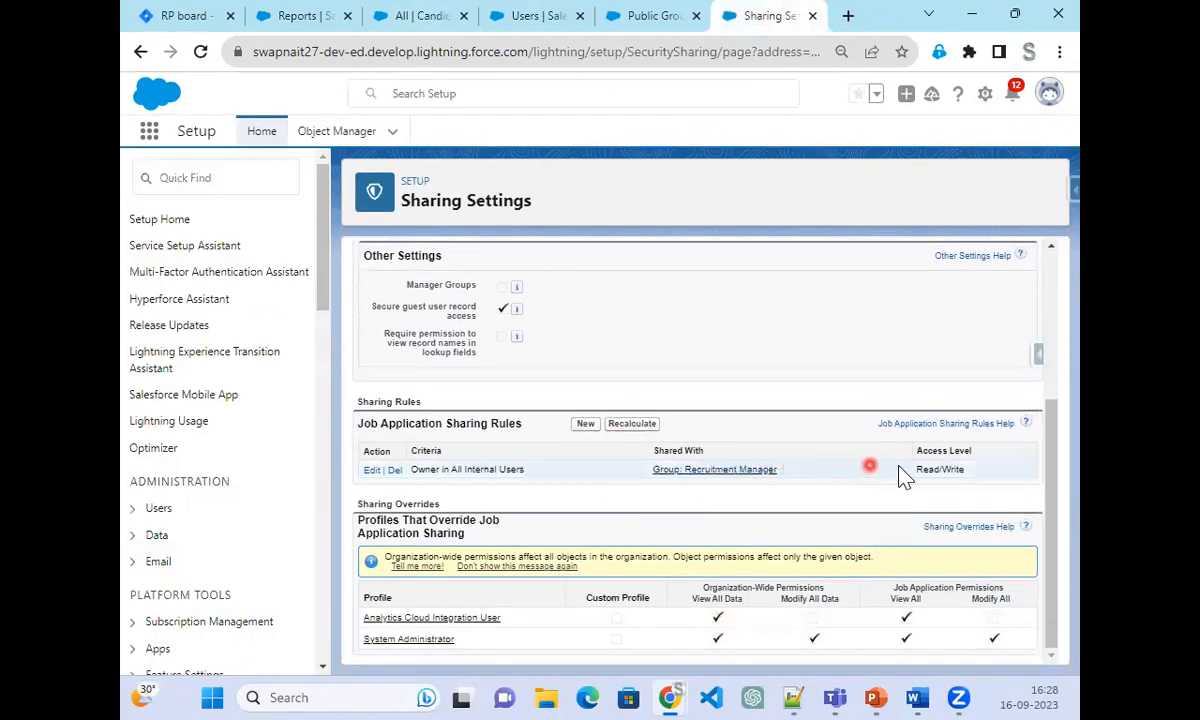
left_click_drag(530, 472, 441, 476)
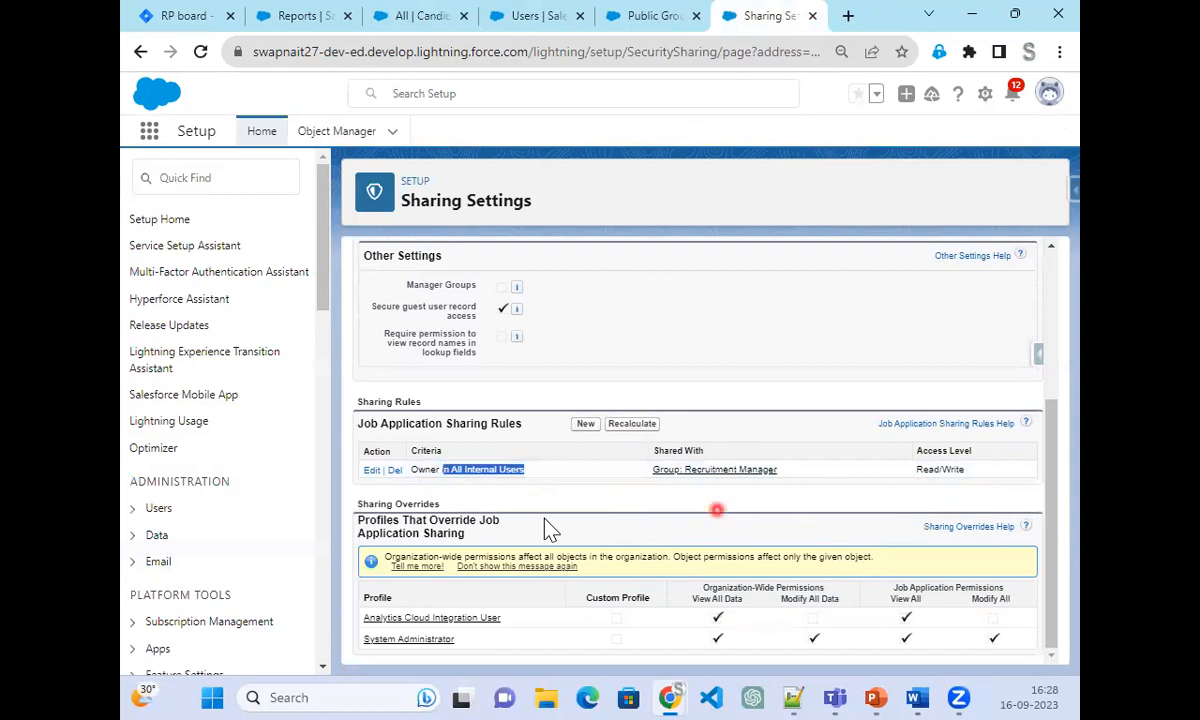
- Switch to the Recruiter user's incognito Chrome window and open the details of candidate C-0001
mouse_move(676, 688)
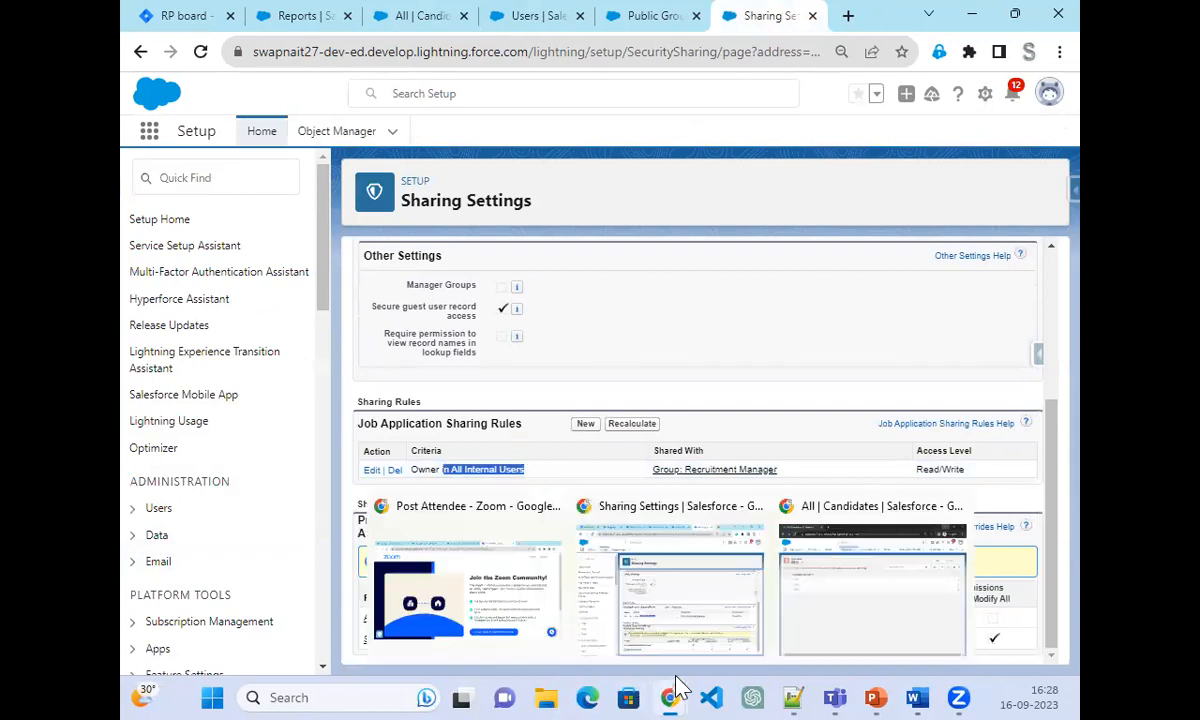
left_click(857, 600)
left_click(192, 280)
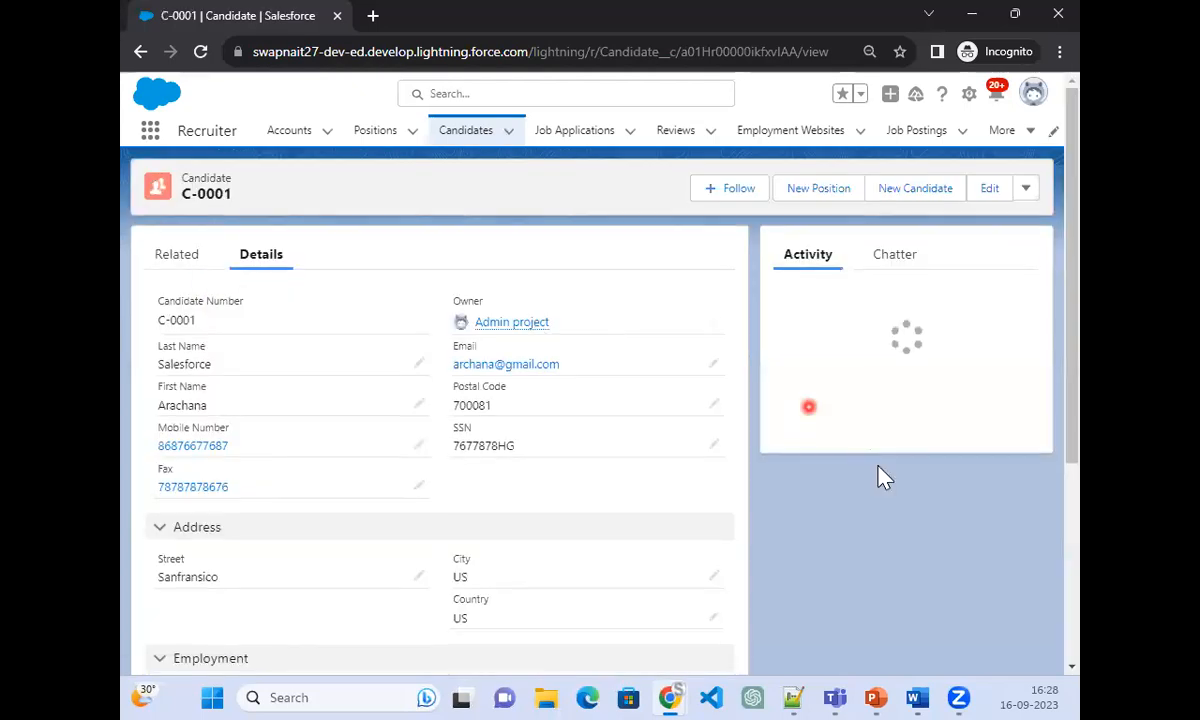
- Replace the last character of candidate C-0001's SSN and save the record to test the Recruiter user's edit access
left_click(713, 411)
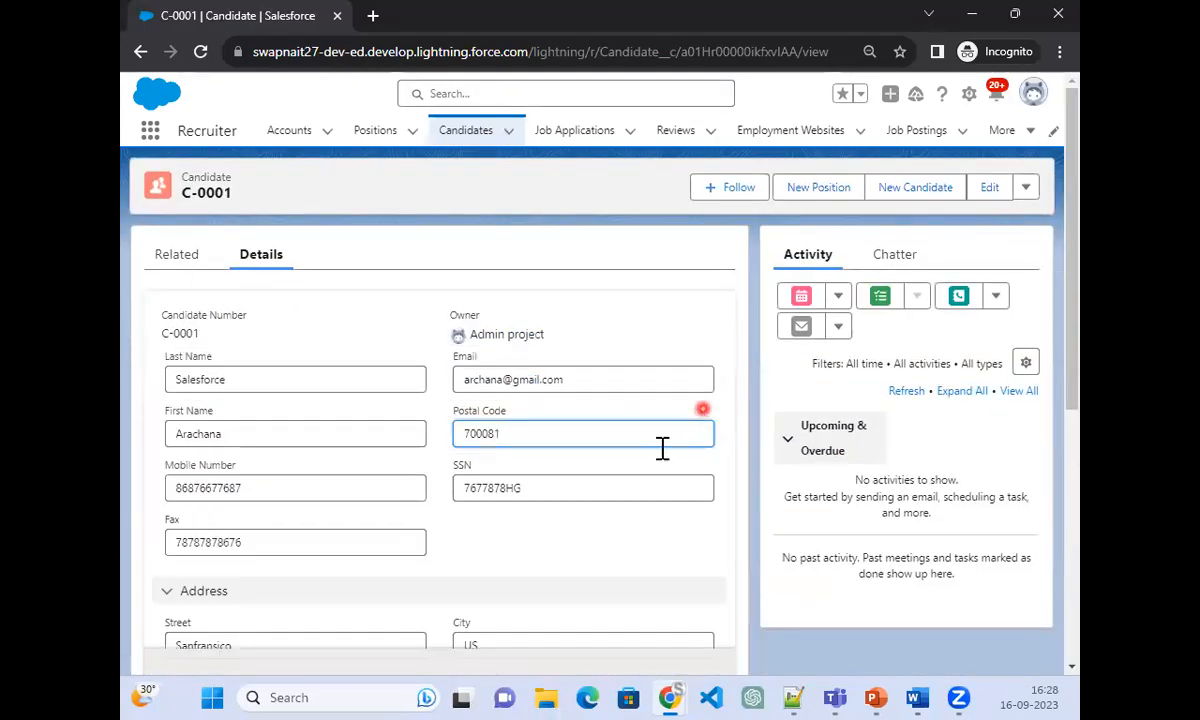
left_click(575, 484)
key("BackSpace")
type("6")
left_click(463, 652)
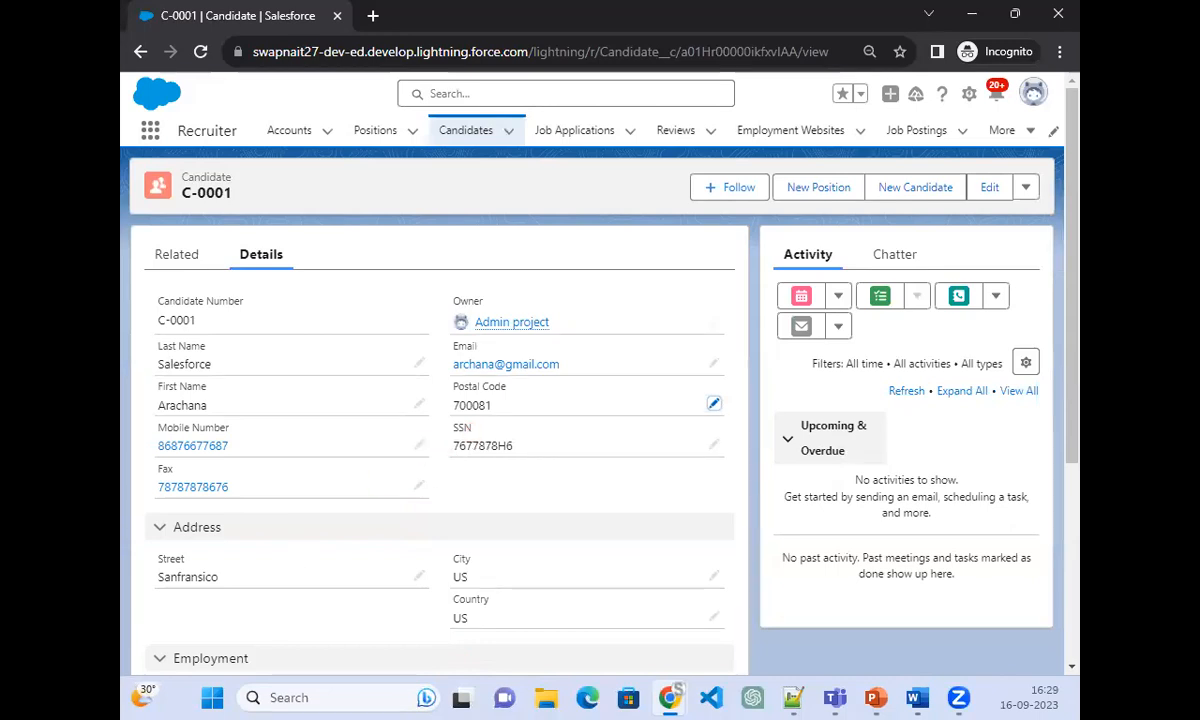
- Switch to the PowerPoint slide show and advance to the Self Practice slide
left_click(876, 698)
left_click(550, 398)
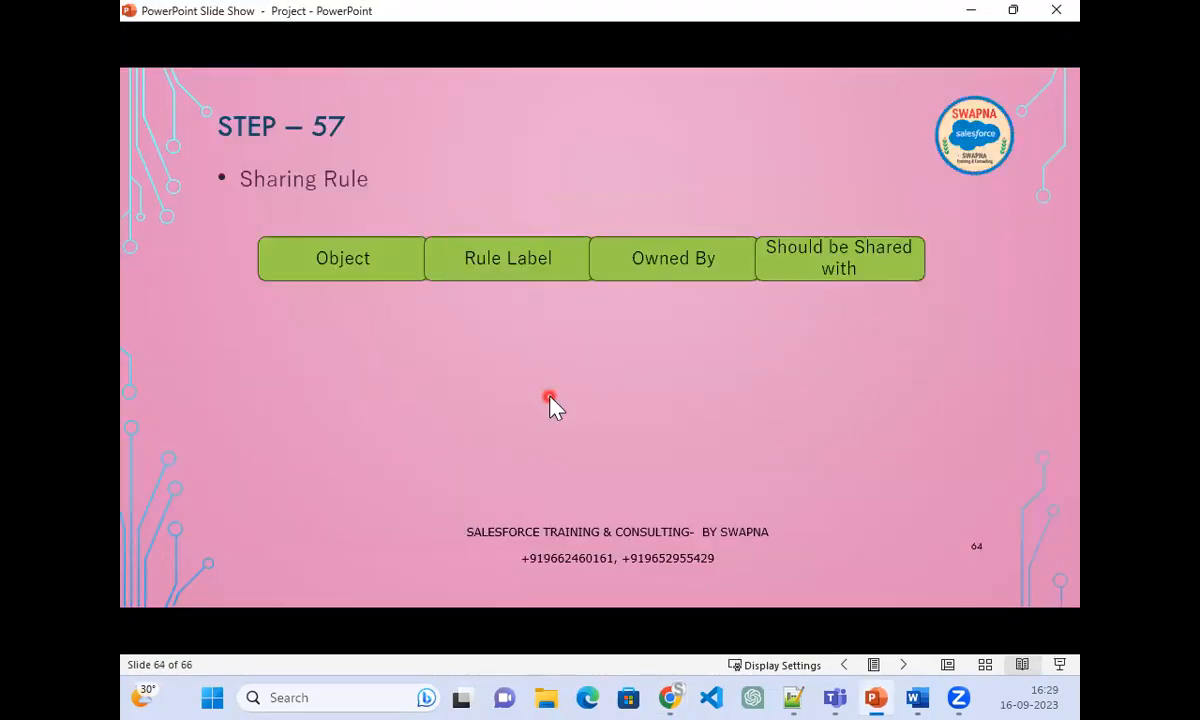
left_click(549, 399)
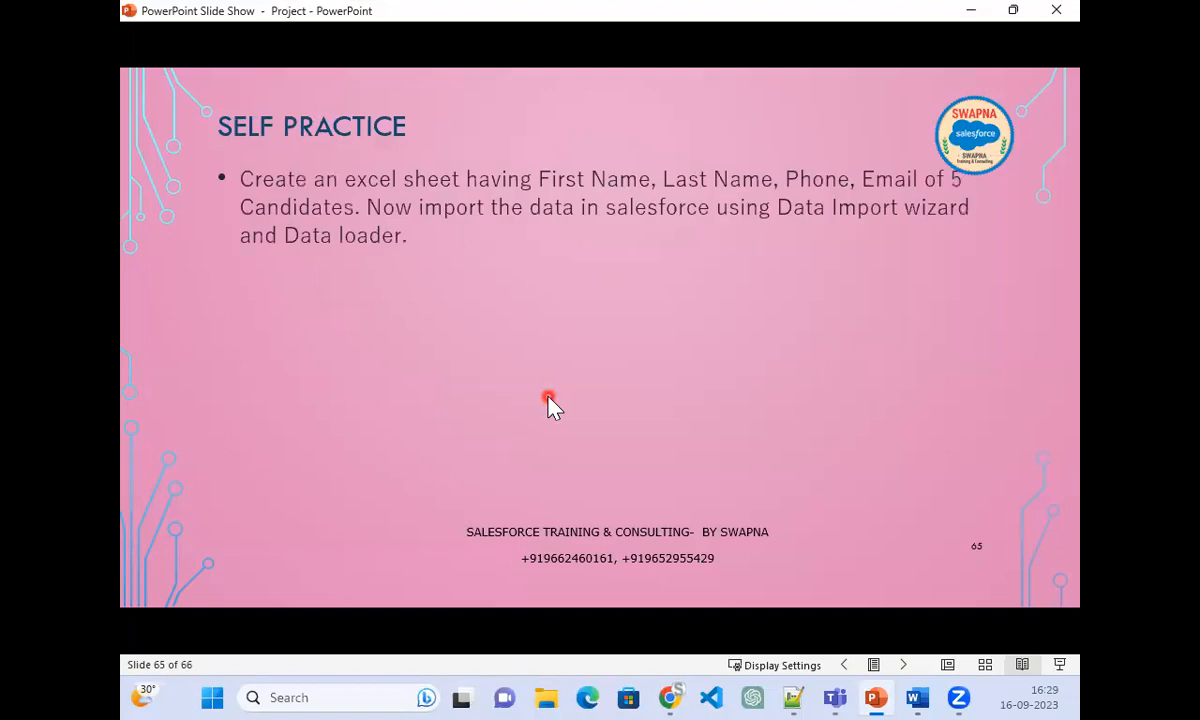